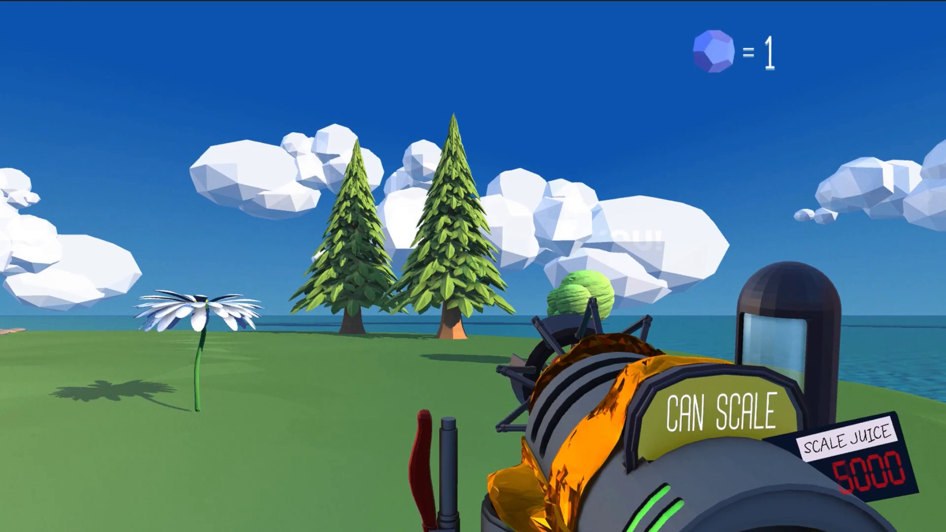
{"action": "key", "text": "w"}
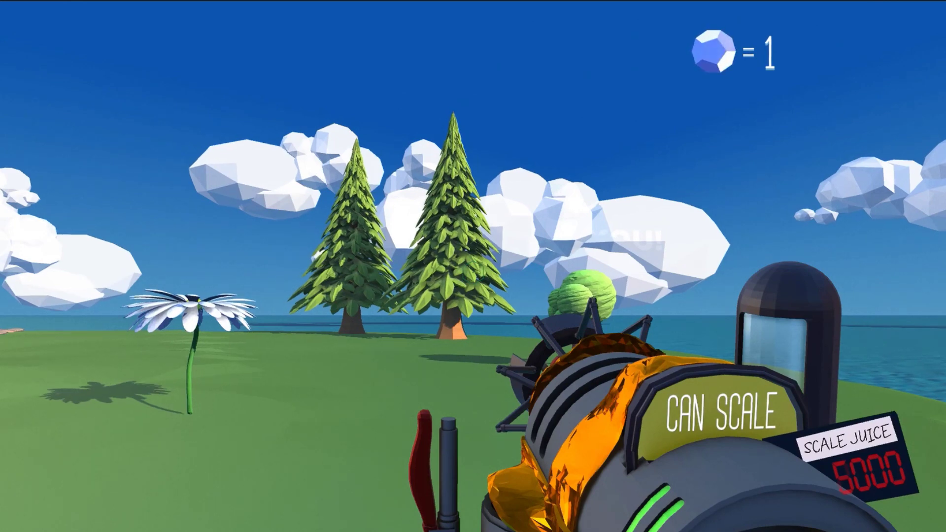
{"action": "key", "text": "a"}
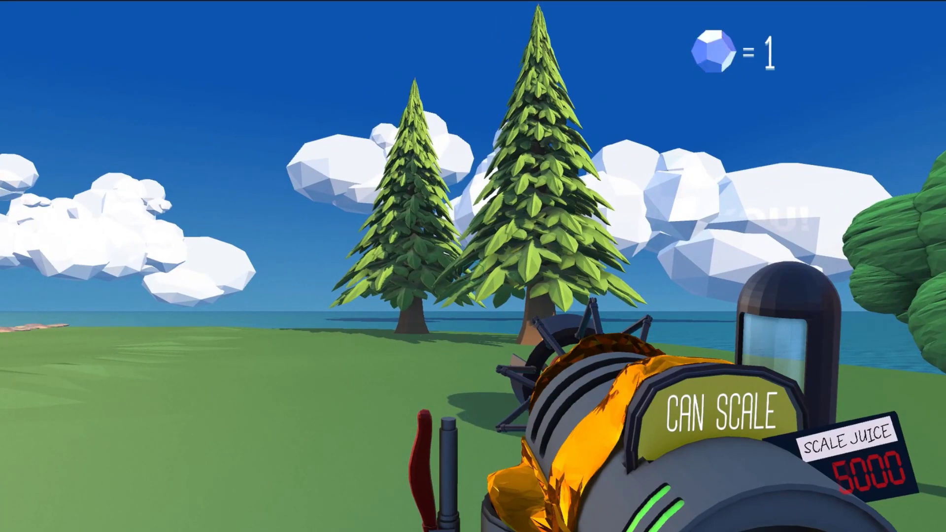
{"action": "key", "text": "a"}
{"action": "key", "text": "w"}
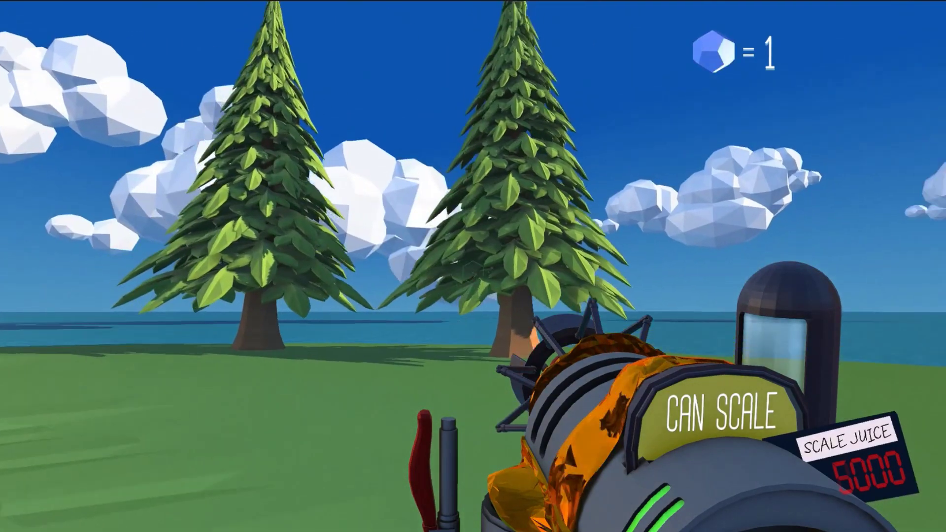
{"action": "key", "text": "d"}
{"action": "key", "text": "w"}
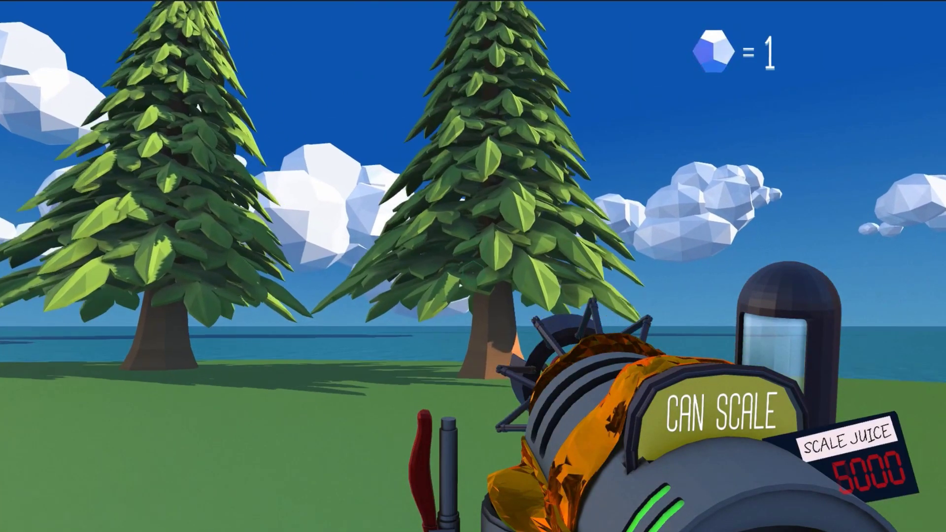
{"action": "key", "text": "d"}
{"action": "key", "text": "w"}
{"action": "key", "text": "d"}
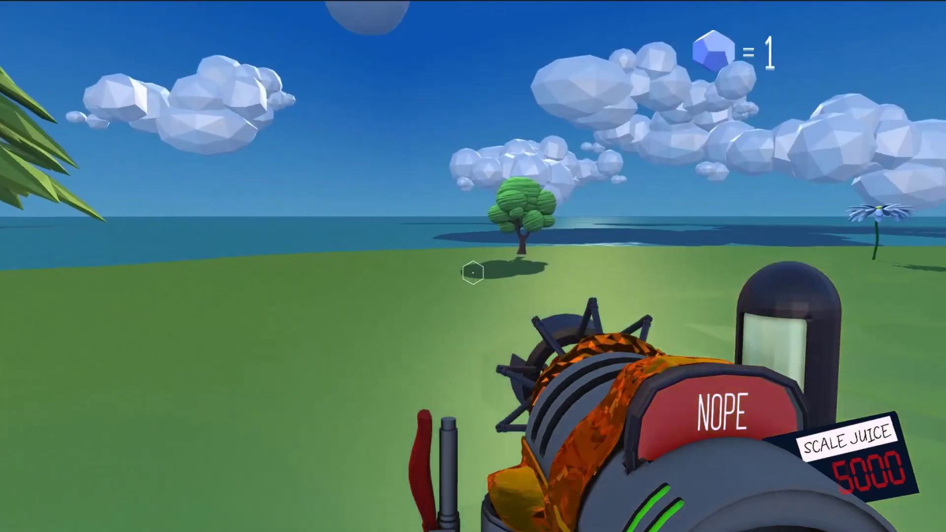
{"action": "key", "text": "a"}
{"action": "key", "text": "a"}
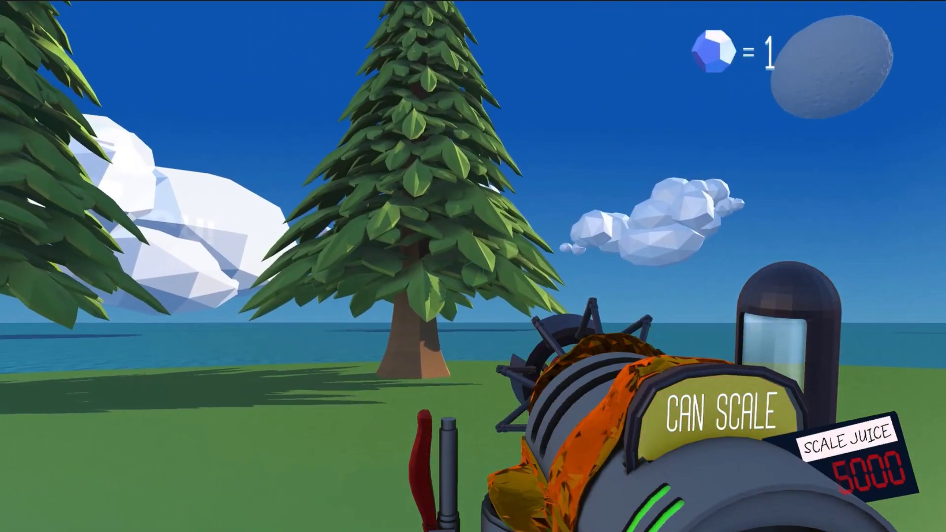
{"action": "left_click", "coordinate": [473, 273]}
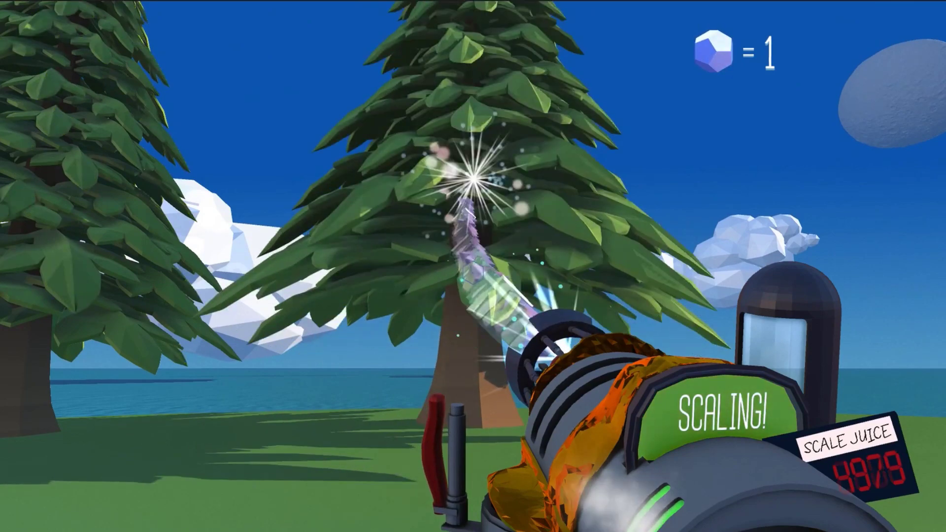
{"action": "right_click", "coordinate": [473, 273]}
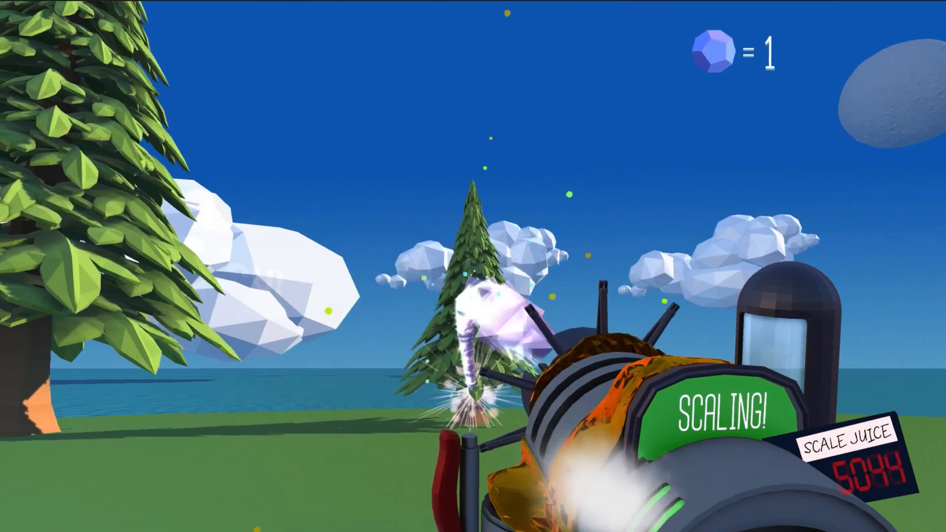
{"action": "key", "text": "w"}
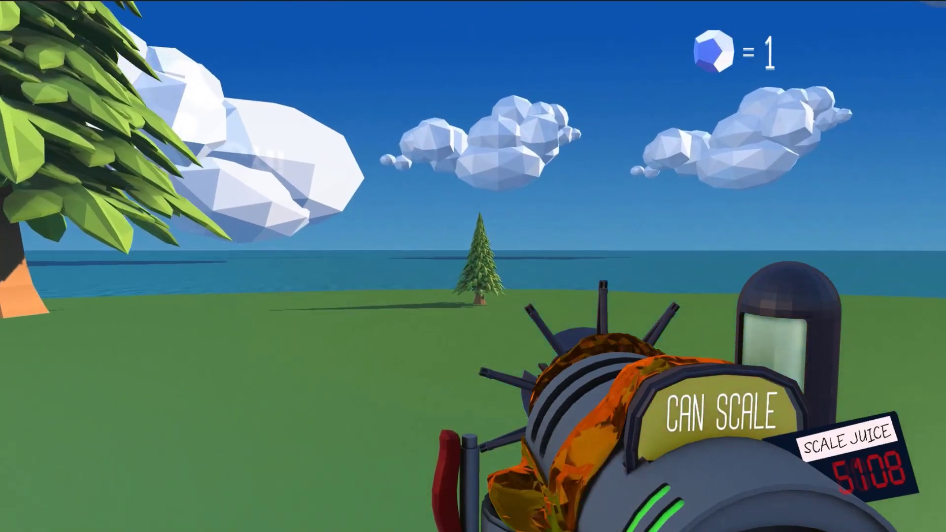
{"action": "key", "text": "s"}
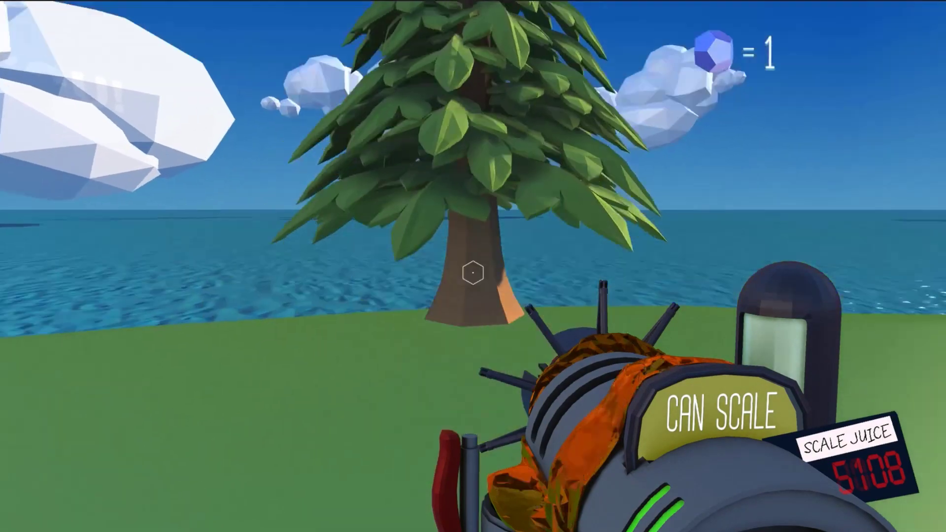
{"action": "key", "text": "r"}
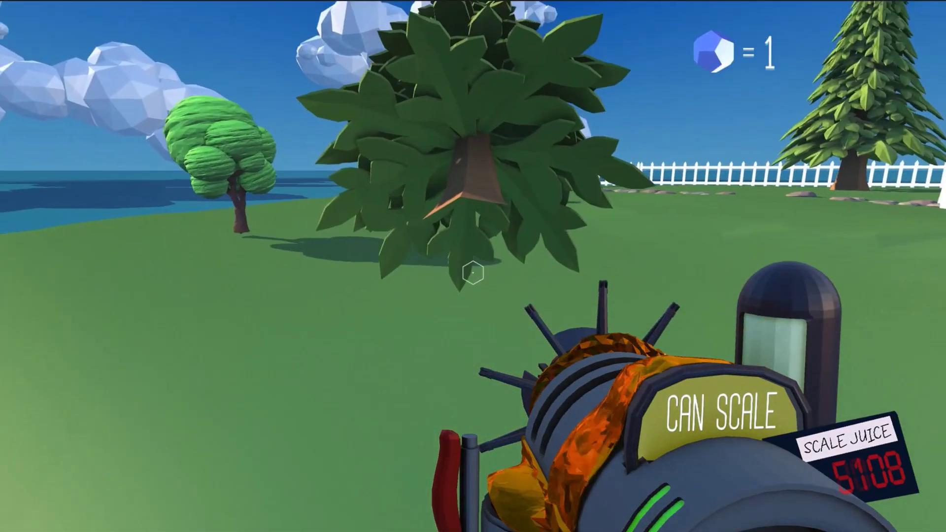
{"action": "key", "text": "w"}
{"action": "key", "text": "e"}
{"action": "key", "text": "e"}
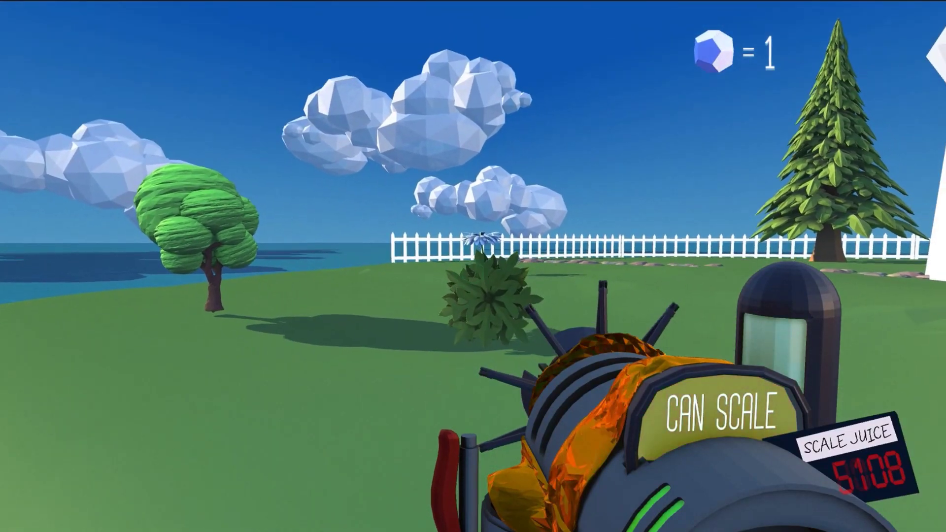
{"action": "left_click", "coordinate": [473, 266]}
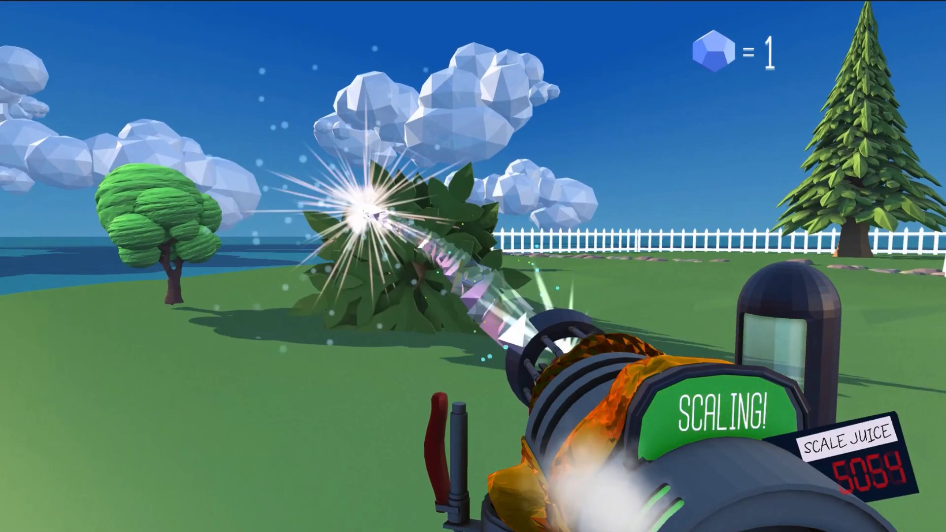
{"action": "key", "text": "w"}
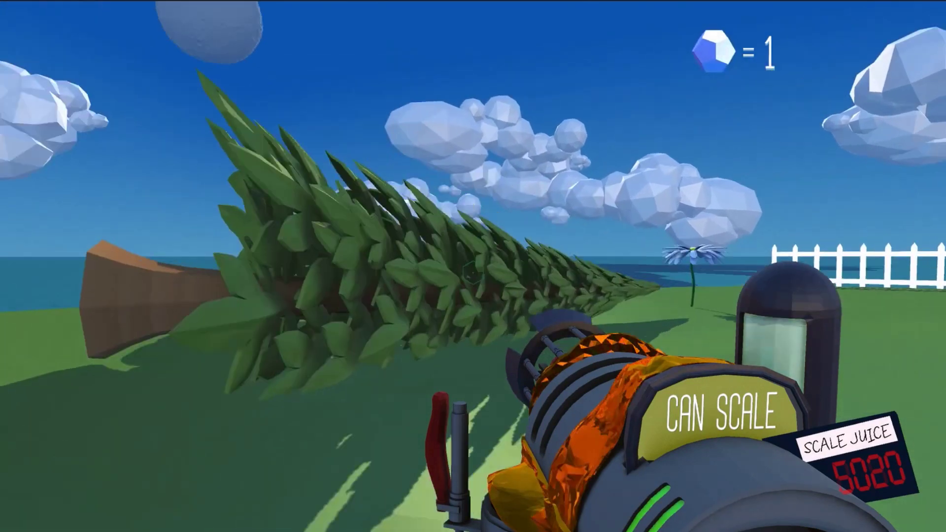
{"action": "key", "text": "s"}
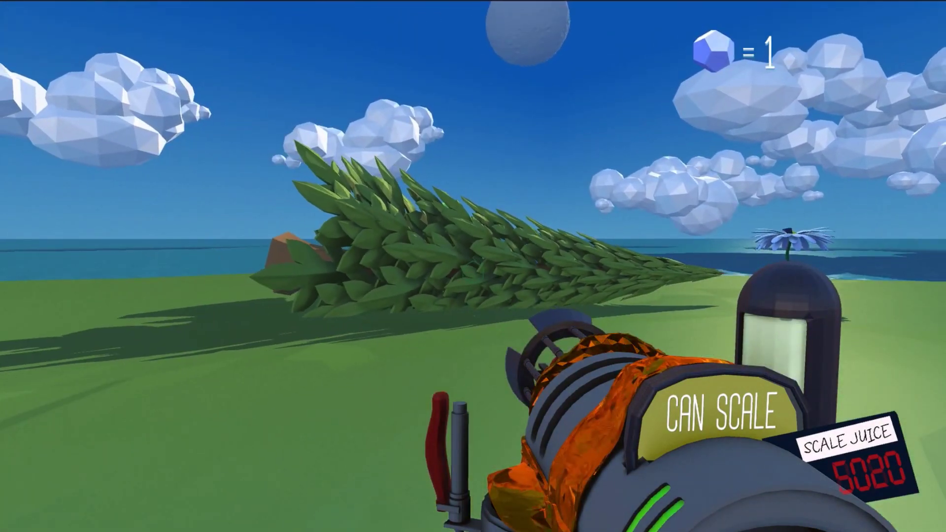
{"action": "key", "text": "d"}
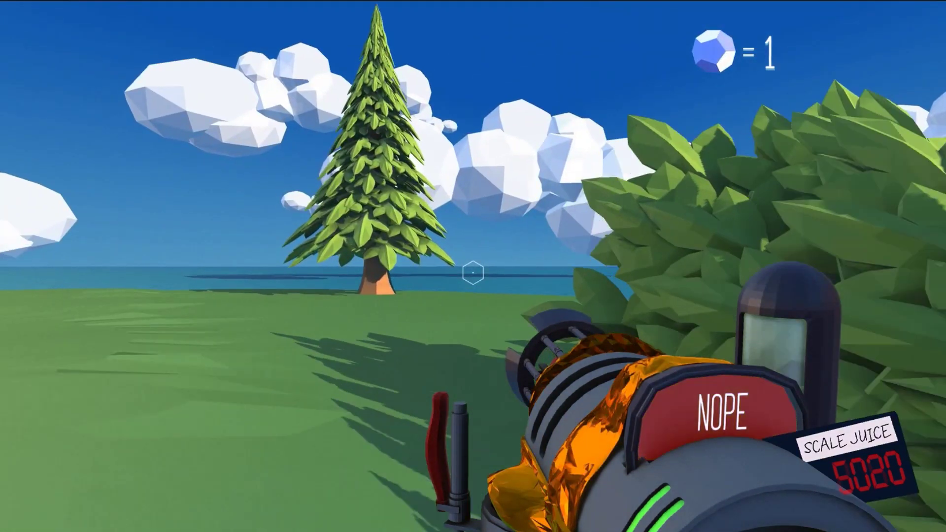
{"action": "key", "text": "w"}
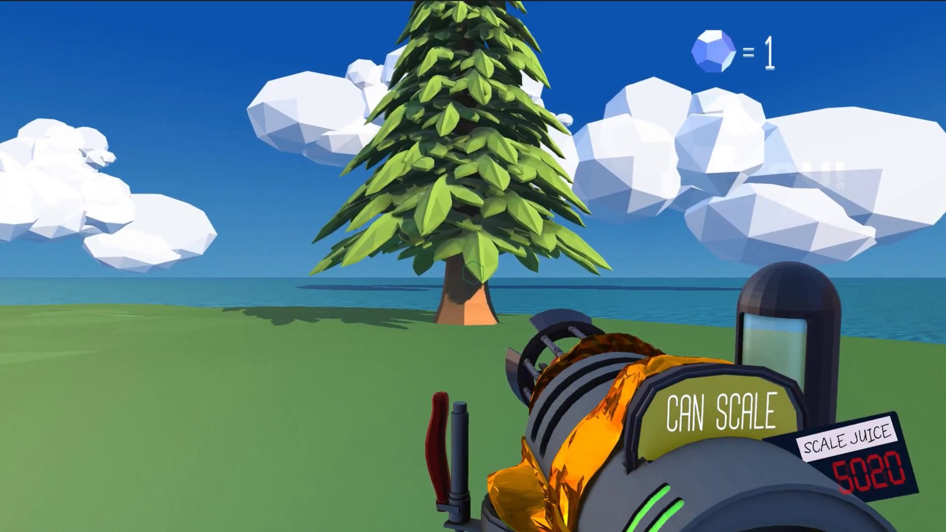
{"action": "key", "text": "w"}
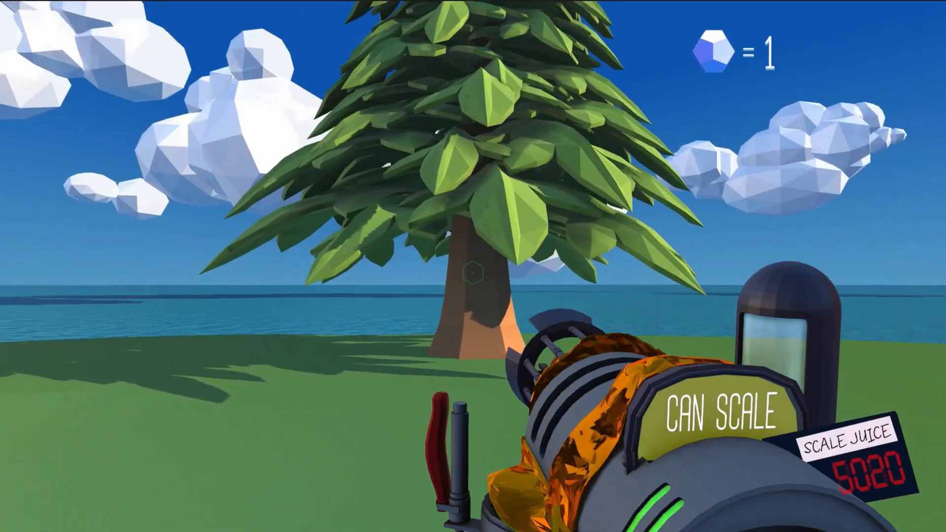
{"action": "left_click", "coordinate": [474, 273]}
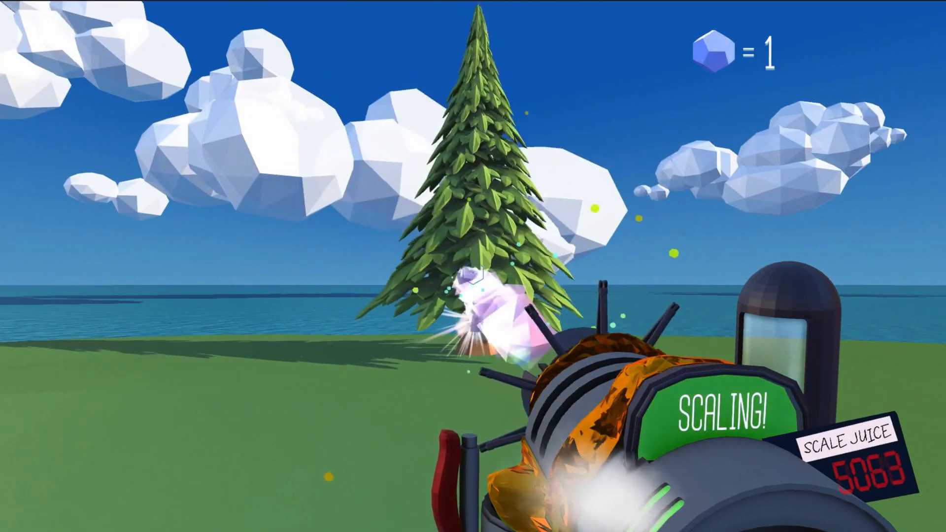
{"action": "key", "text": "w"}
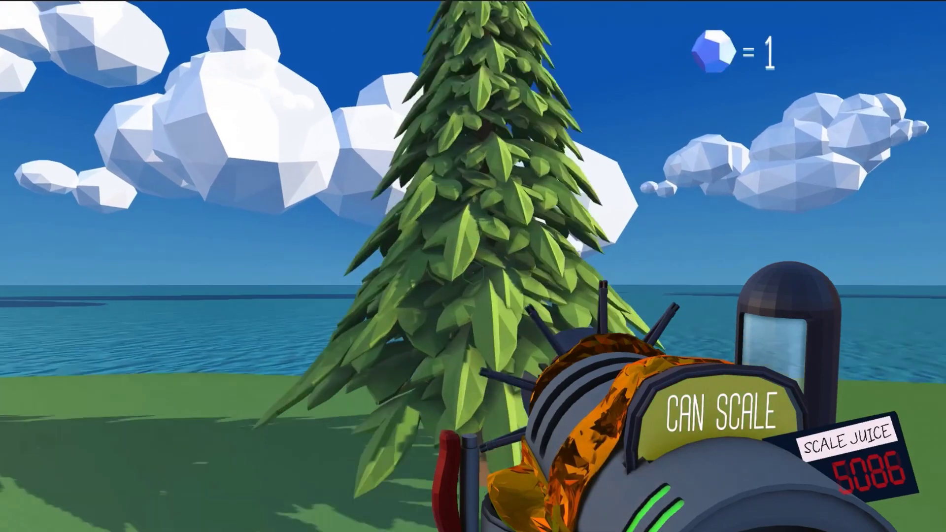
{"action": "key", "text": "a"}
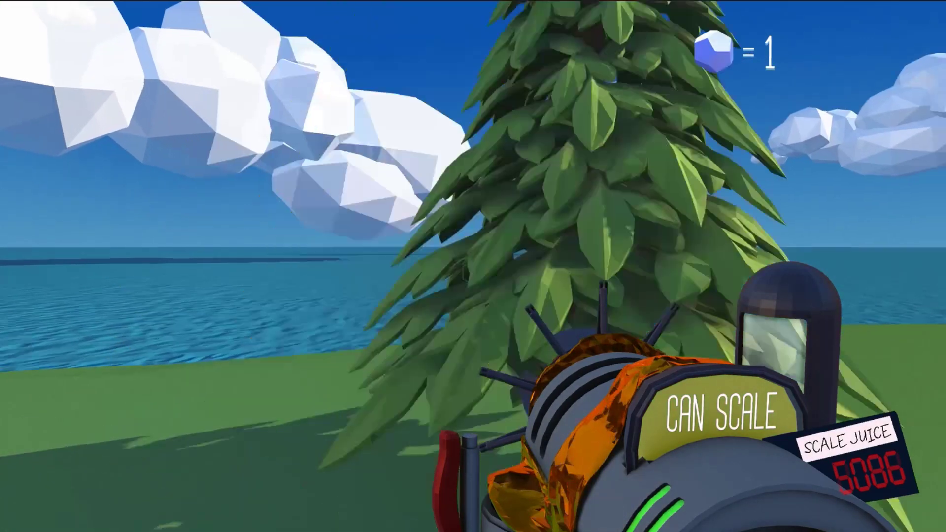
{"action": "key", "text": "s"}
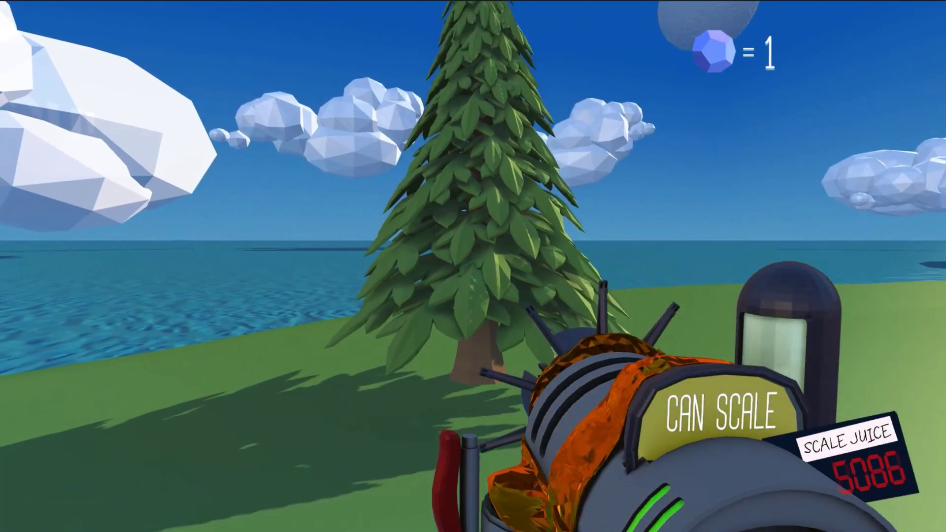
{"action": "key", "text": "w"}
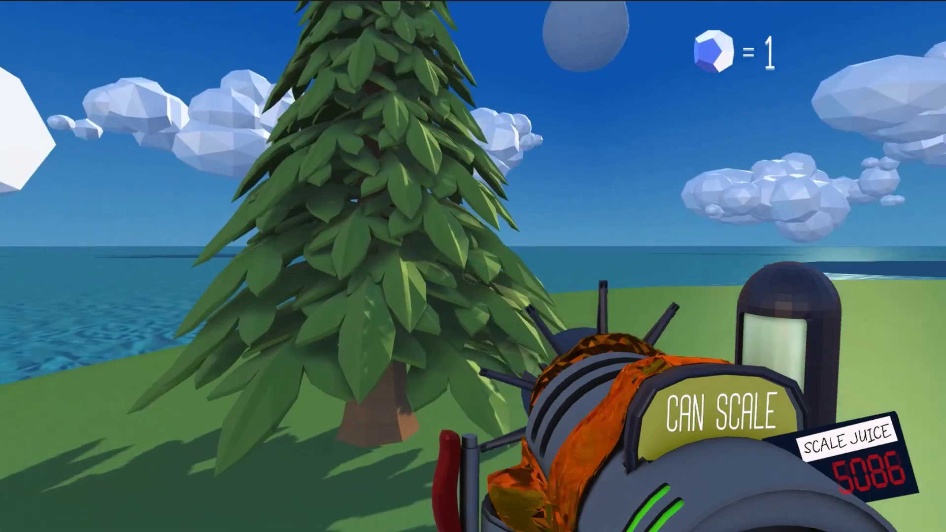
{"action": "key", "text": "s"}
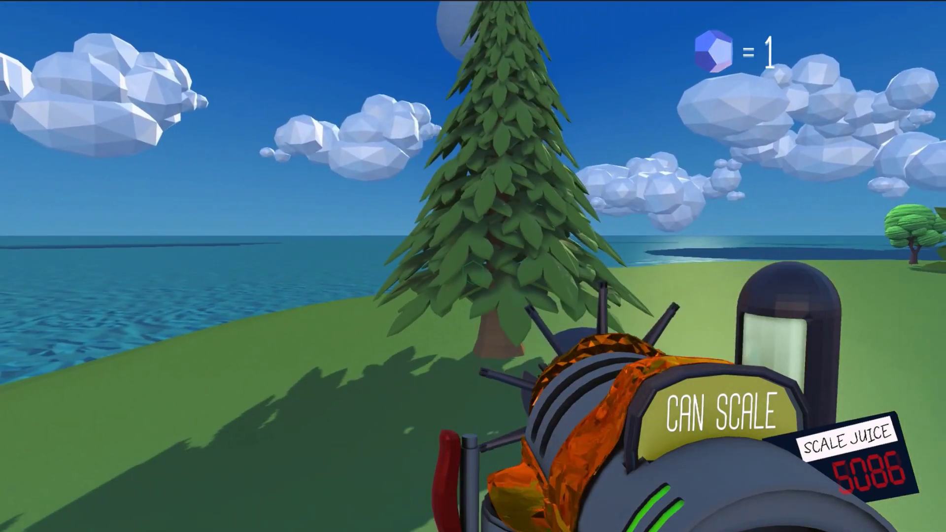
{"action": "key", "text": "w"}
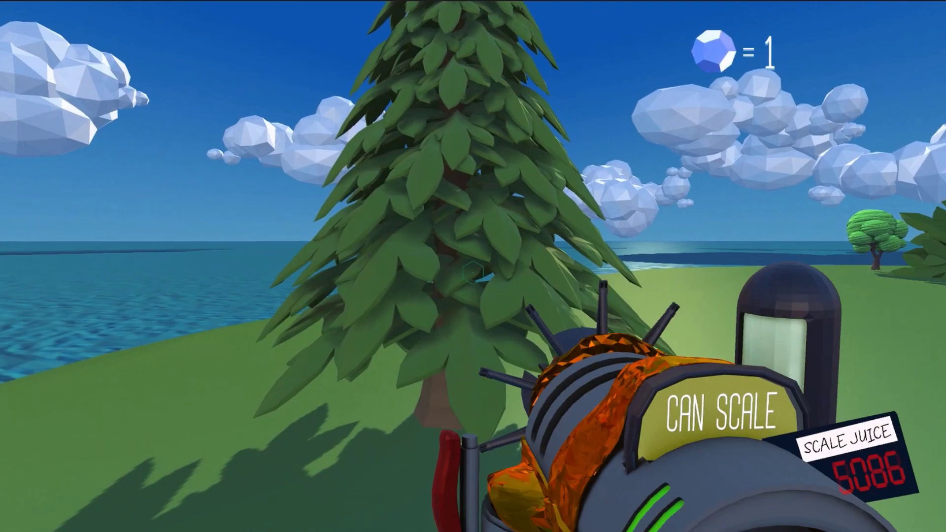
{"action": "key", "text": "d"}
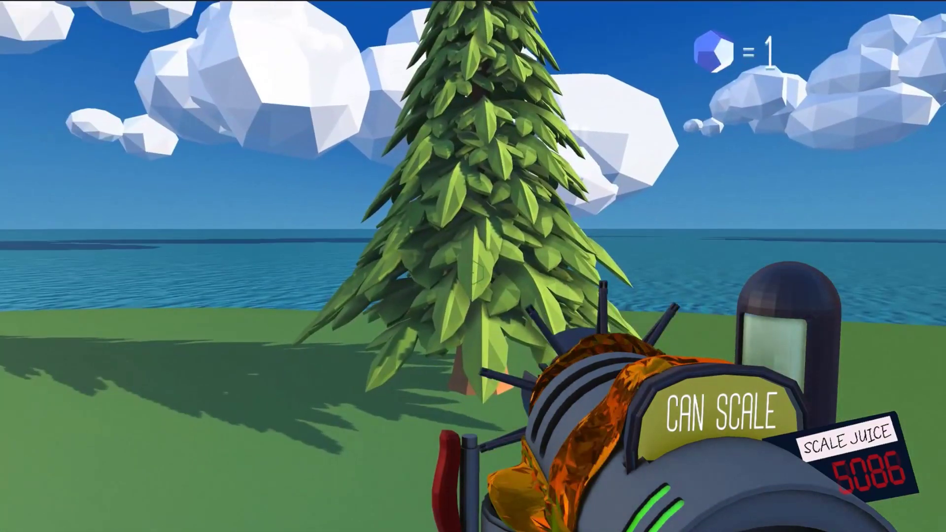
{"action": "key", "text": "w"}
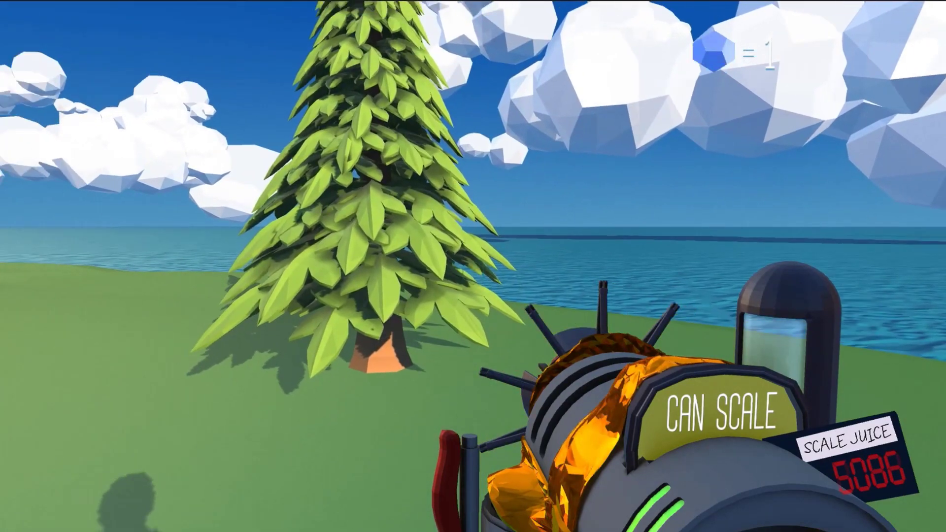
{"action": "key", "text": "w"}
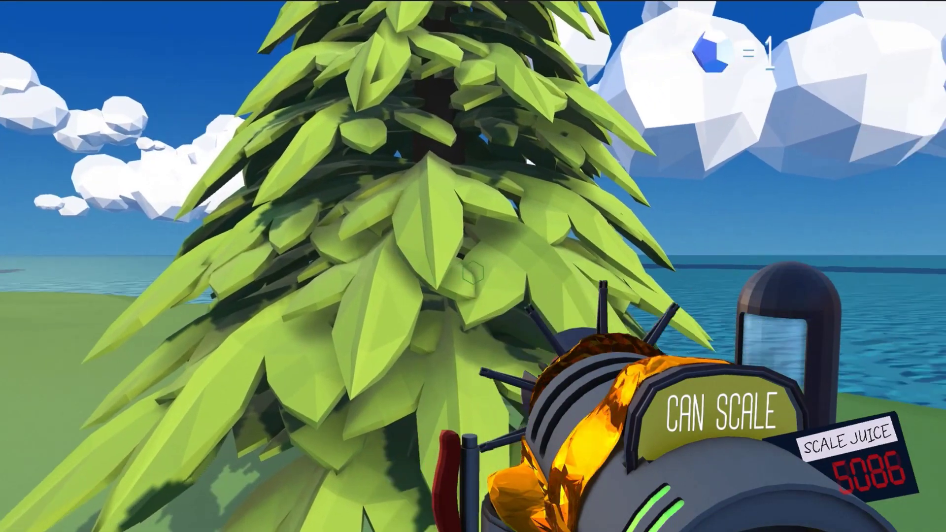
{"action": "key", "text": "d"}
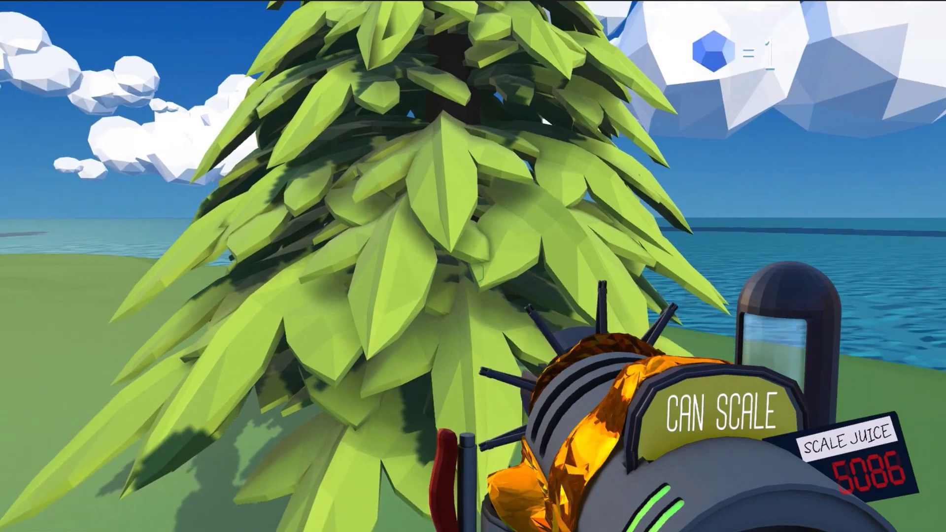
{"action": "left_click", "coordinate": [473, 272]}
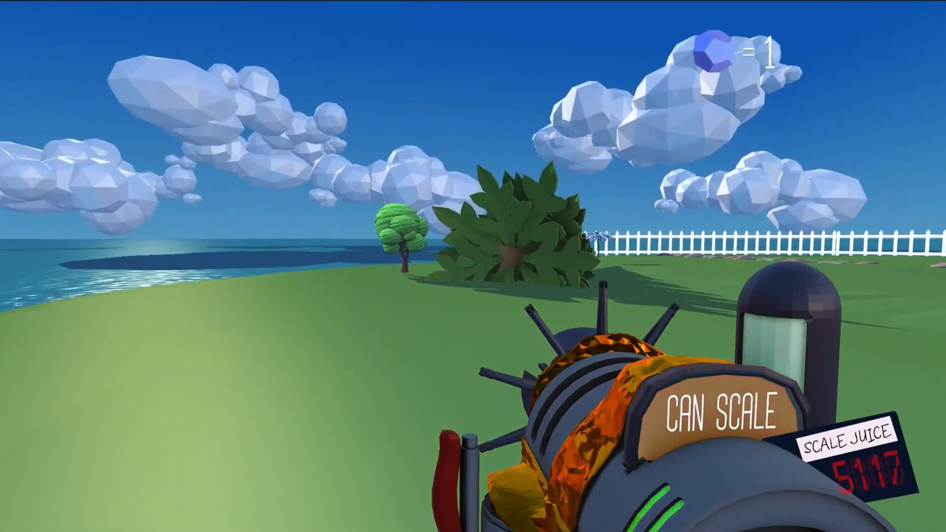
{"action": "key", "text": "w"}
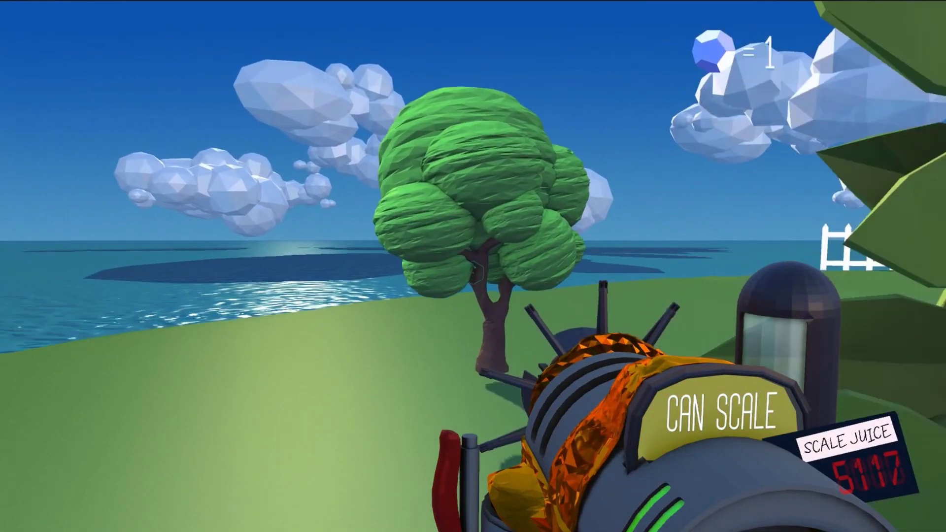
{"action": "key", "text": "a"}
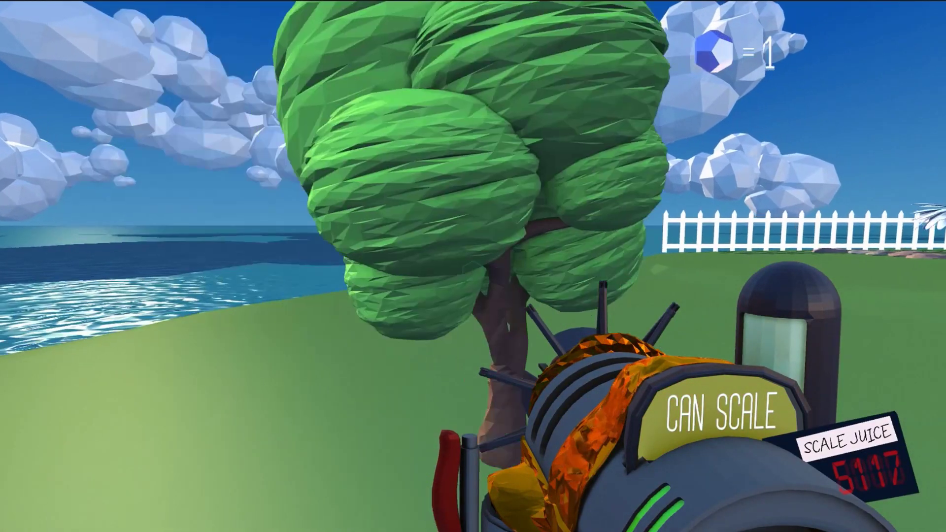
{"action": "key", "text": "d"}
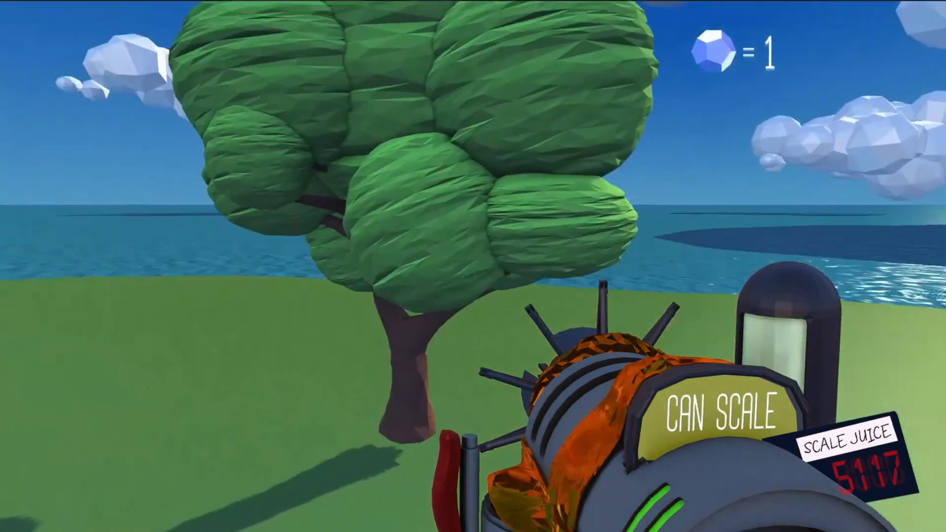
{"action": "key", "text": "s"}
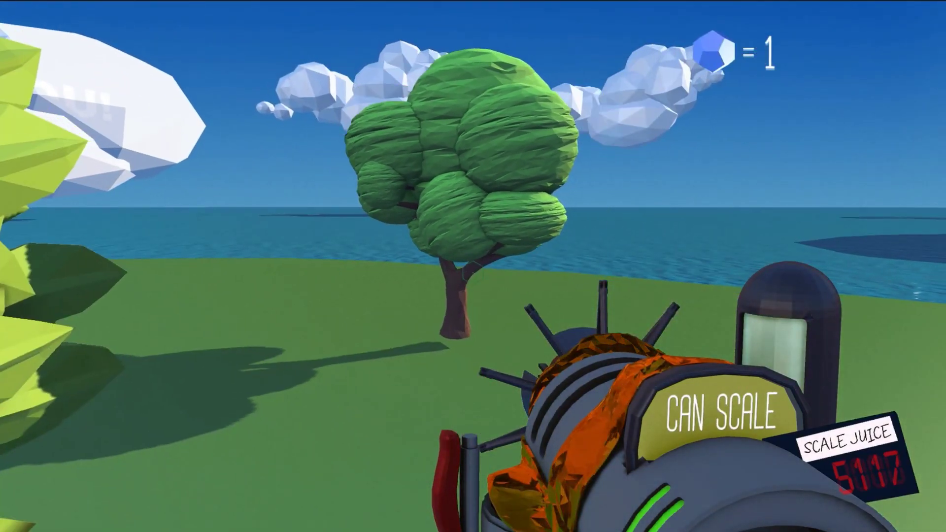
{"action": "key", "text": "w"}
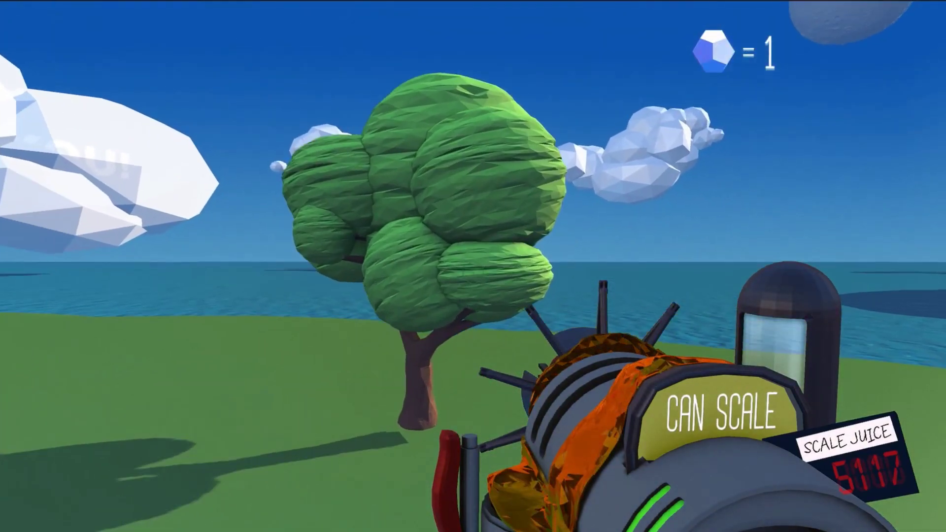
- Circle the round leafy tree, back away from it, and walk across the lawn to view the blue-and-white tower and the boat
{"action": "key", "text": "w"}
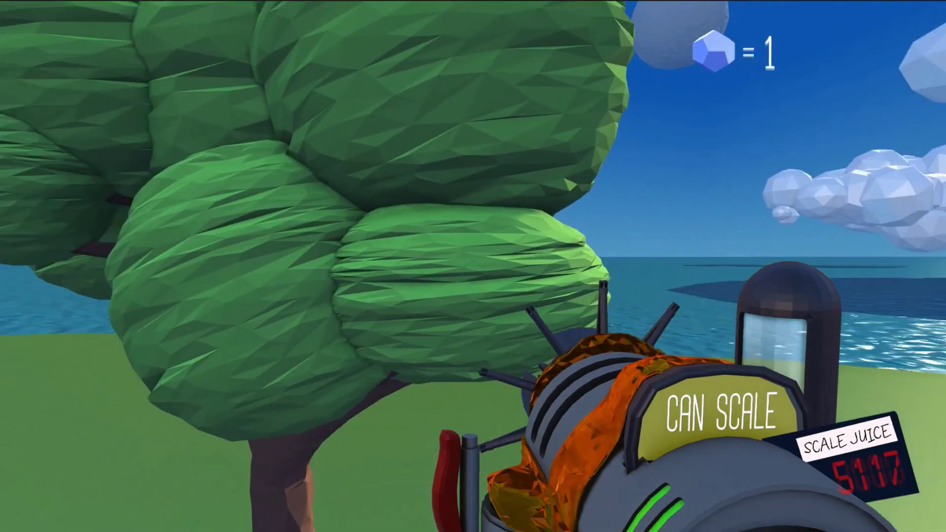
{"action": "key", "text": "a"}
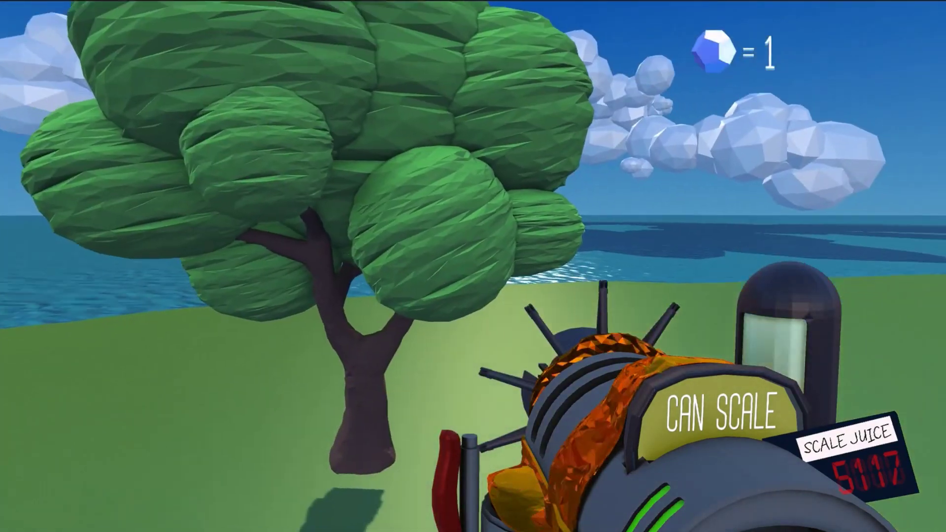
{"action": "key", "text": "s"}
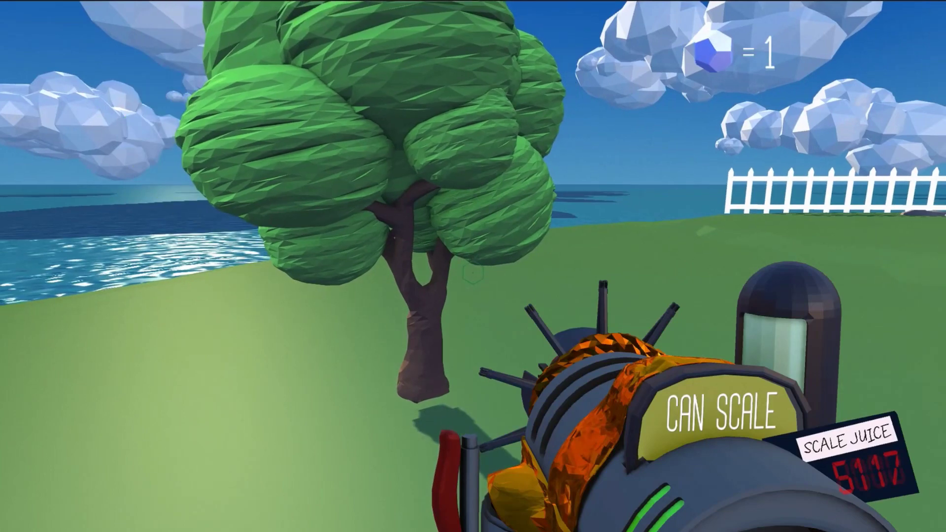
{"action": "key", "text": "s"}
{"action": "scroll", "coordinate": [474, 272], "scroll_direction": "down", "scroll_amount": 1}
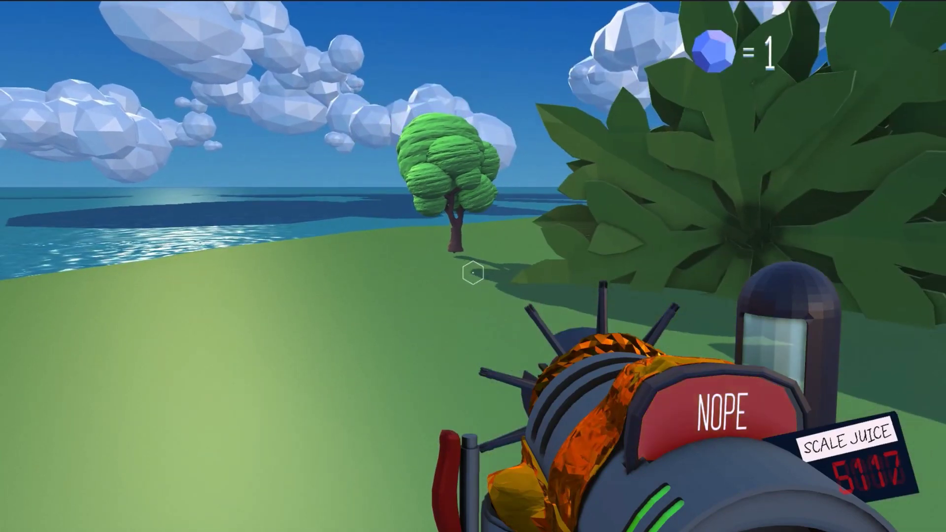
{"action": "key", "text": "w"}
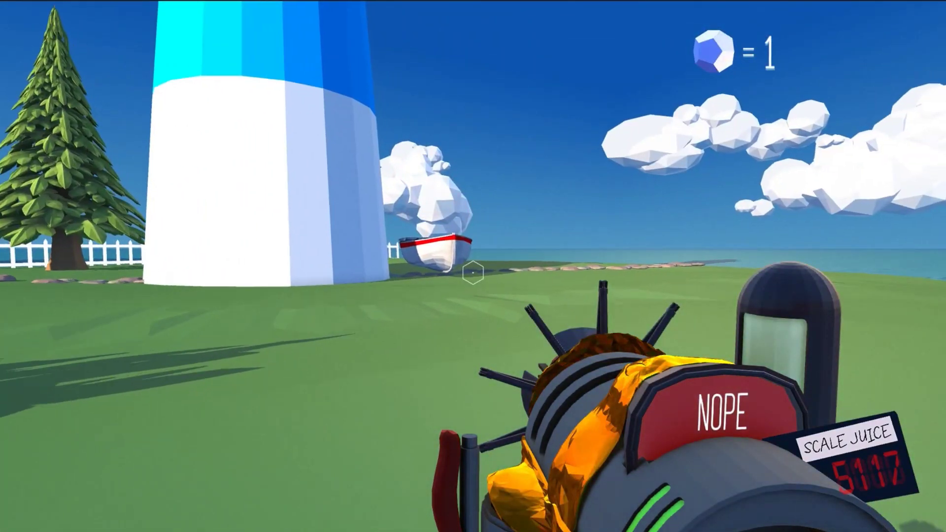
{"action": "key", "text": "w"}
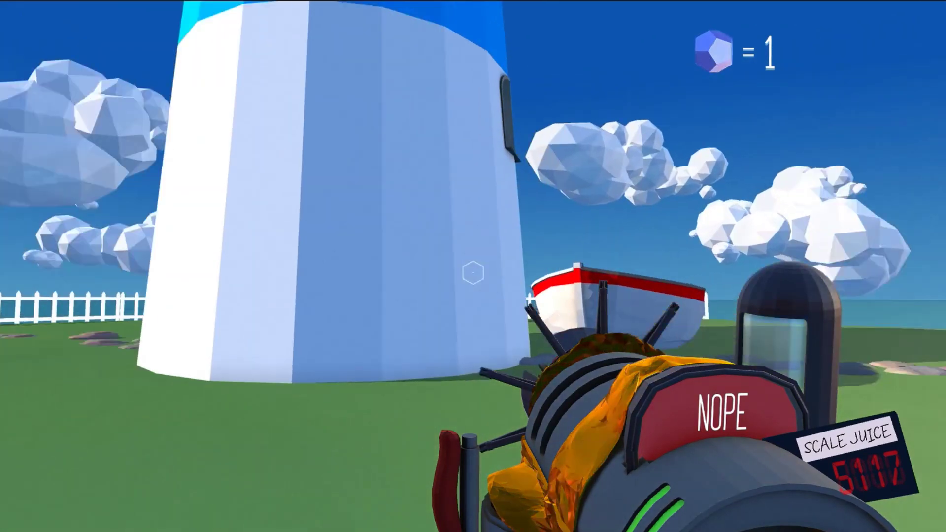
{"action": "key", "text": "s"}
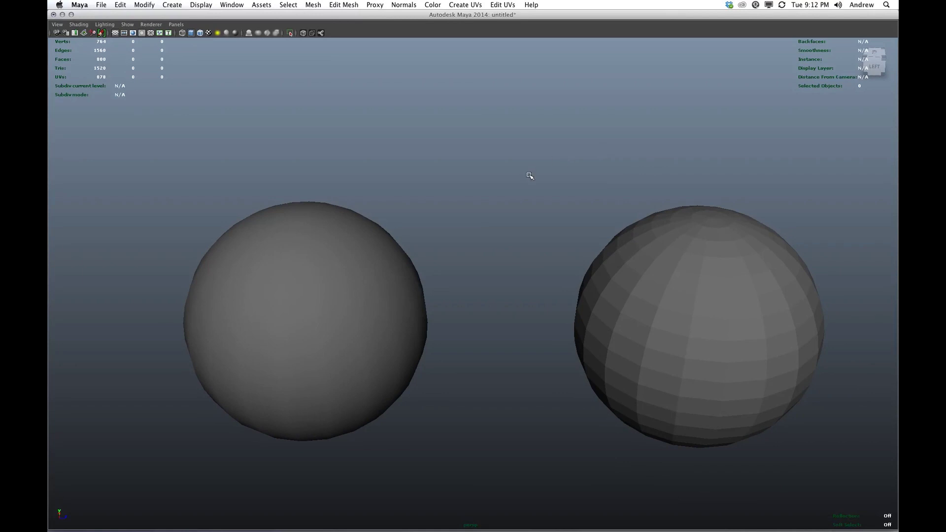
- In Maya, select and frame the smooth-shaded sphere, and triangulate its mesh
{"action": "left_click_drag", "start_coordinate": [529, 176], "coordinate": [549, 206], "text": "alt"}
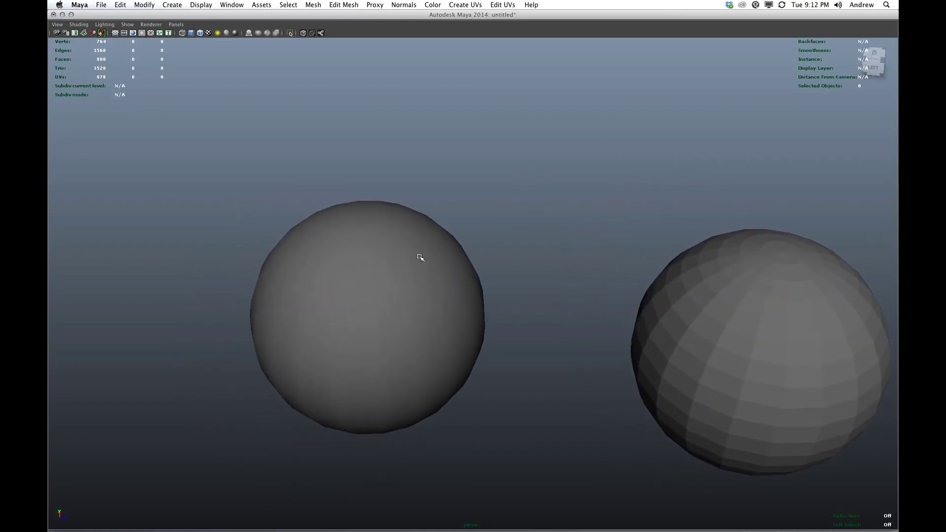
{"action": "left_click", "coordinate": [398, 297]}
{"action": "key", "text": "f"}
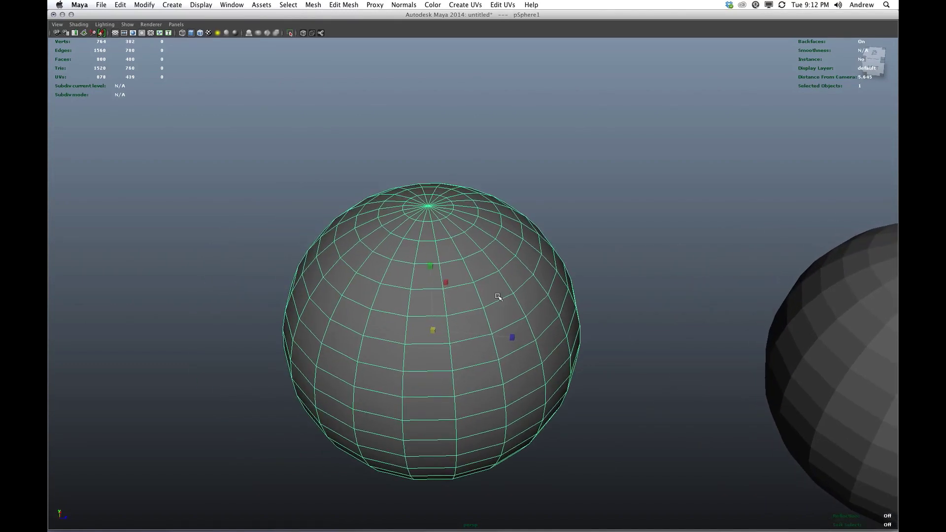
{"action": "scroll", "coordinate": [505, 307], "scroll_direction": "up", "scroll_amount": 3}
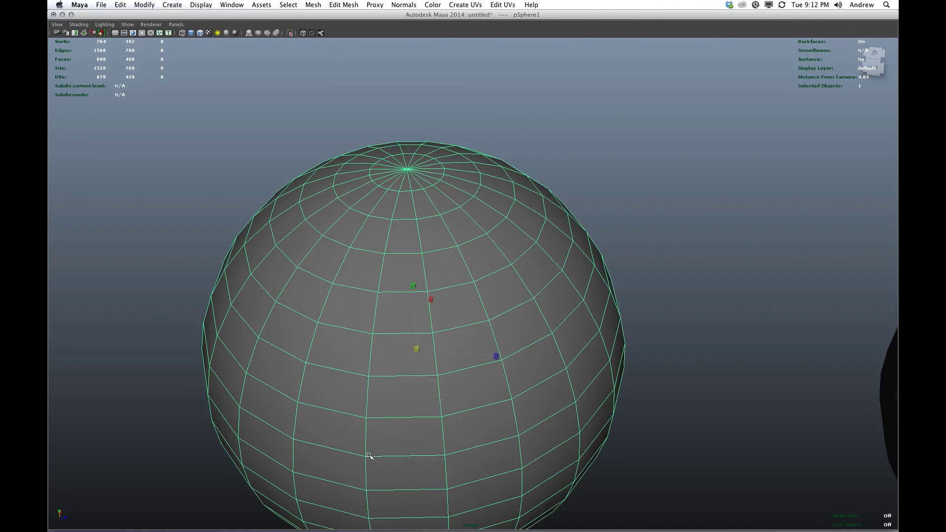
{"action": "middle_click_drag", "start_coordinate": [430, 375], "coordinate": [485, 309], "text": "alt"}
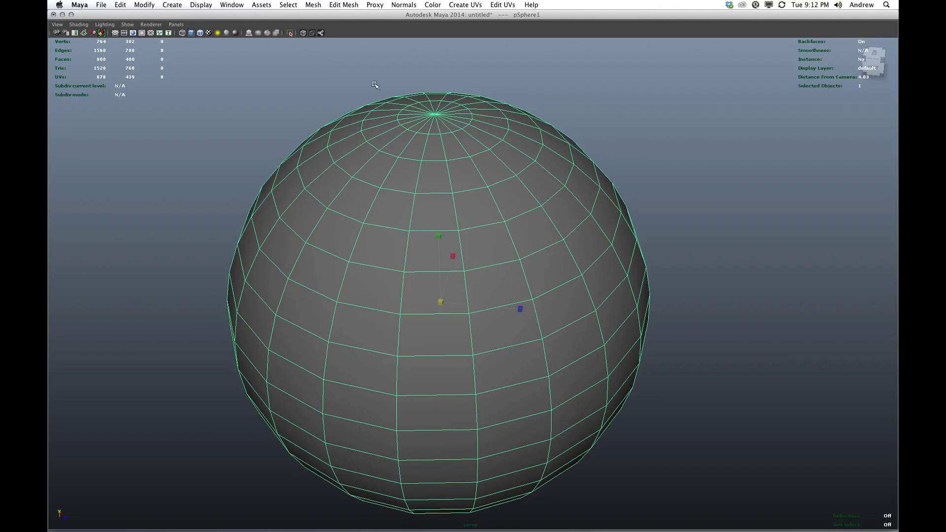
{"action": "left_click", "coordinate": [313, 4]}
{"action": "left_click", "coordinate": [340, 147]}
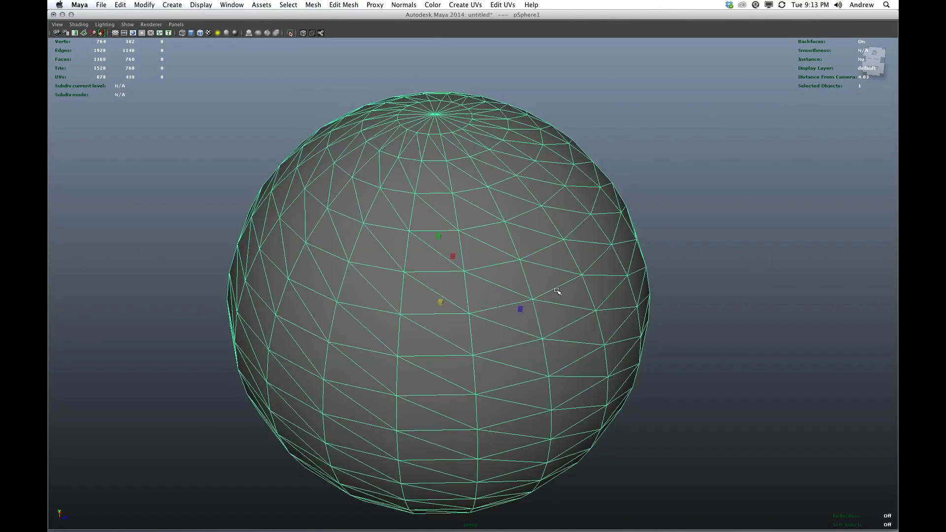
- Reduce the polygon count of the triangulated sphere and inspect the resulting wireframe
{"action": "left_click", "coordinate": [343, 4]}
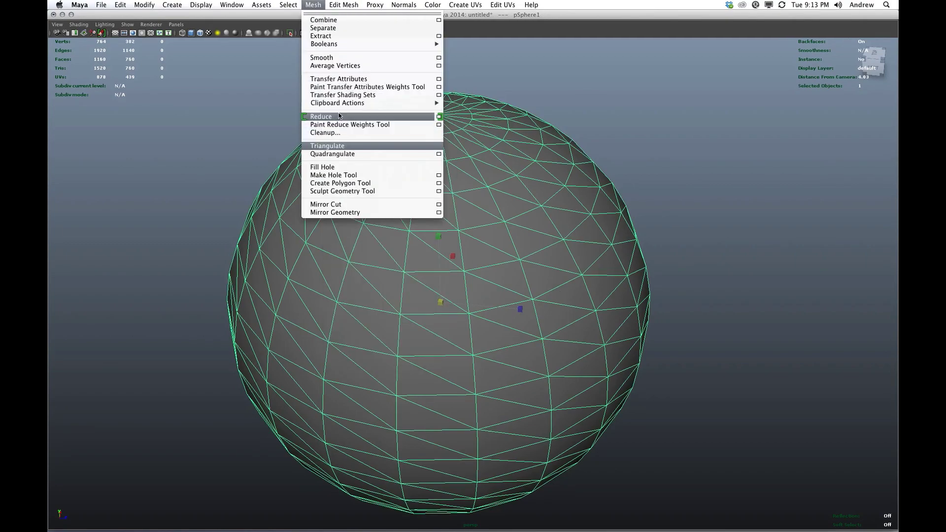
{"action": "left_click", "coordinate": [345, 117]}
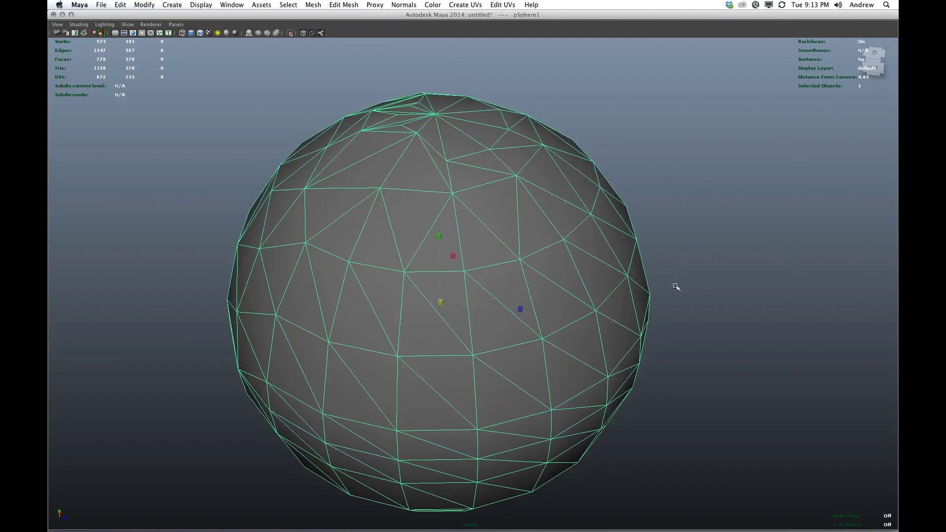
{"action": "mouse_move", "coordinate": [676, 287]}
{"action": "left_mouse_down", "text": "alt"}
{"action": "mouse_move", "coordinate": [566, 292]}
{"action": "mouse_move", "coordinate": [664, 293]}
{"action": "left_mouse_up", "text": "alt"}
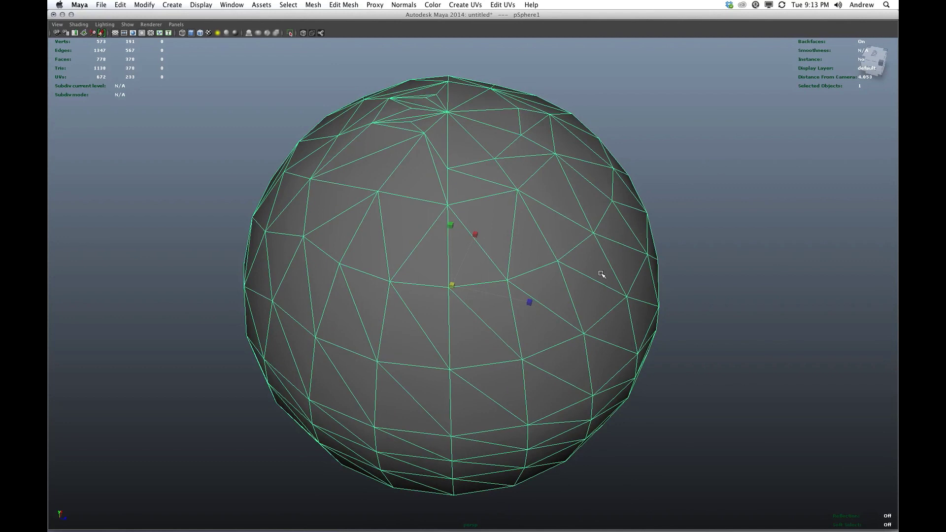
{"action": "scroll", "coordinate": [602, 274], "scroll_direction": "down", "scroll_amount": 3}
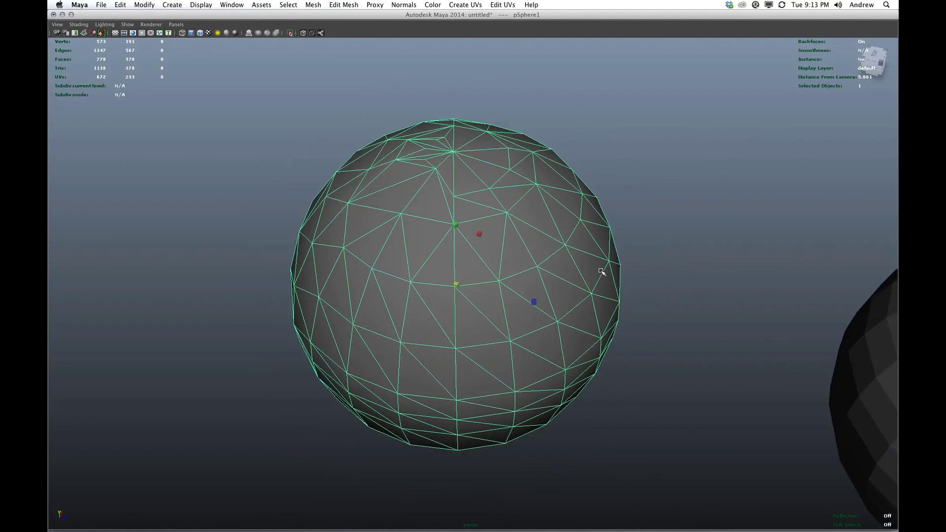
{"action": "scroll", "coordinate": [602, 271], "scroll_direction": "up", "scroll_amount": 3}
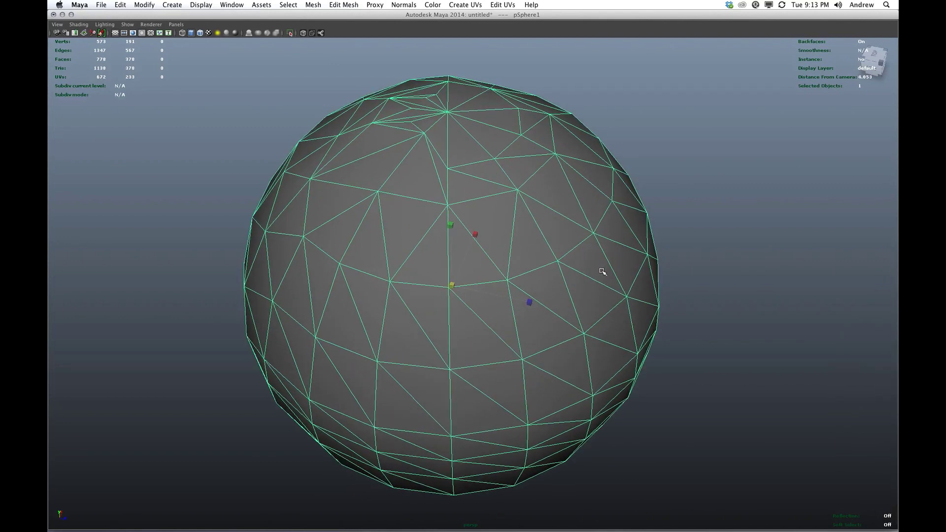
- Undo the reduction and triangulation of the smooth-shaded sphere, leaving nothing selected
{"action": "key", "text": "super+z"}
{"action": "key", "text": "super+z"}
{"action": "key", "text": "super+z"}
{"action": "key", "text": "super+z"}
{"action": "key", "text": "super+z"}
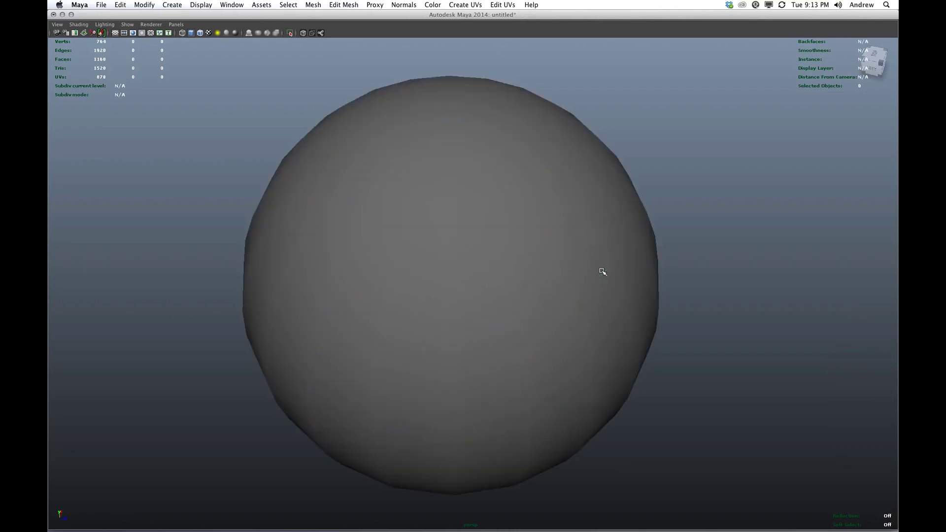
{"action": "key", "text": "super+z"}
{"action": "left_click", "coordinate": [708, 276]}
- Compare the surface shading of the smooth and faceted spheres, checking the faceted one's wireframe
{"action": "scroll", "coordinate": [691, 284], "scroll_direction": "down", "scroll_amount": 3}
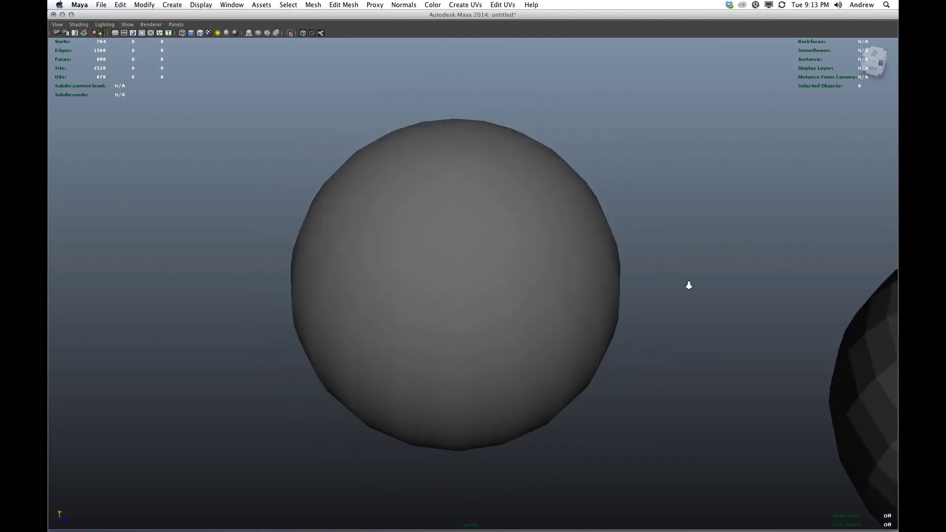
{"action": "left_click_drag", "start_coordinate": [688, 285], "coordinate": [718, 285], "text": "alt"}
{"action": "scroll", "coordinate": [715, 286], "scroll_direction": "down", "scroll_amount": 4}
{"action": "middle_click_drag", "start_coordinate": [714, 286], "coordinate": [553, 310], "text": "alt"}
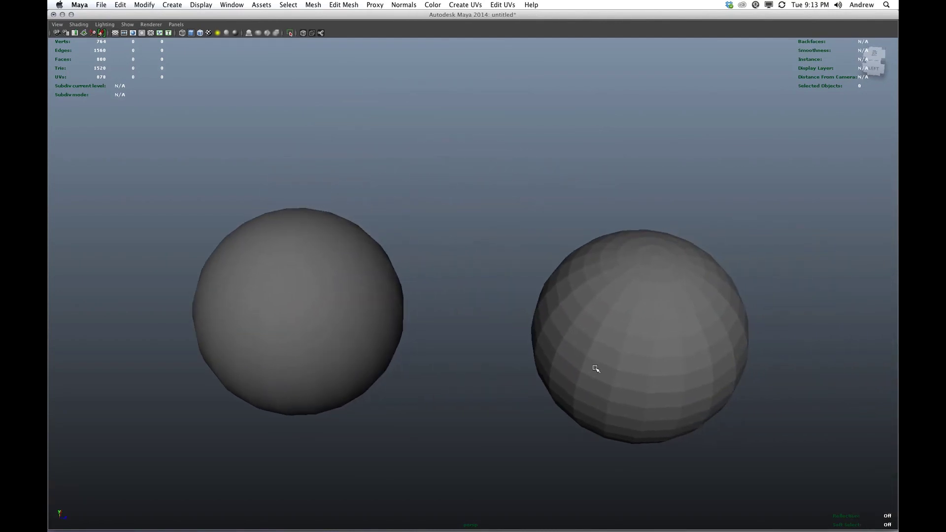
{"action": "scroll", "coordinate": [596, 369], "scroll_direction": "up", "scroll_amount": 3}
{"action": "left_click_drag", "start_coordinate": [596, 368], "coordinate": [605, 331], "text": "alt"}
{"action": "middle_click_drag", "start_coordinate": [601, 349], "coordinate": [608, 319], "text": "alt"}
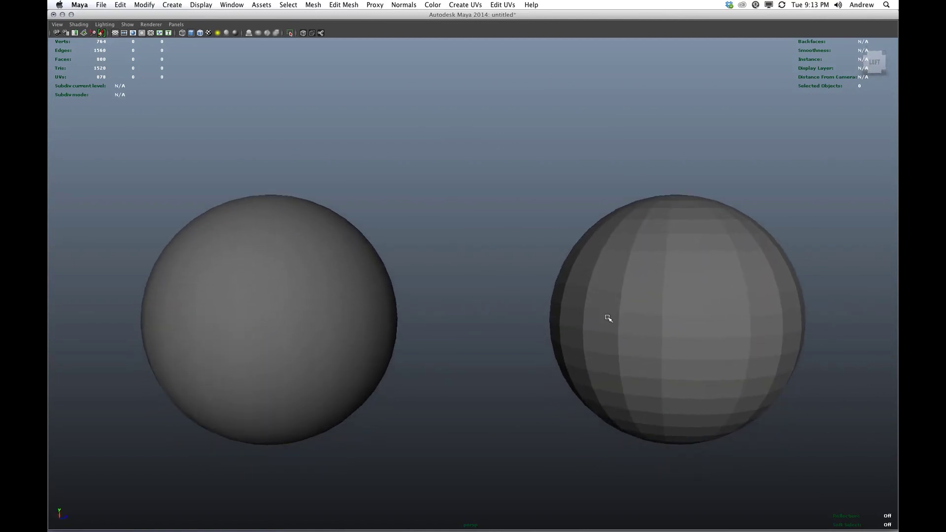
{"action": "left_click", "coordinate": [642, 331]}
{"action": "middle_click_drag", "start_coordinate": [688, 365], "coordinate": [645, 378], "text": "alt"}
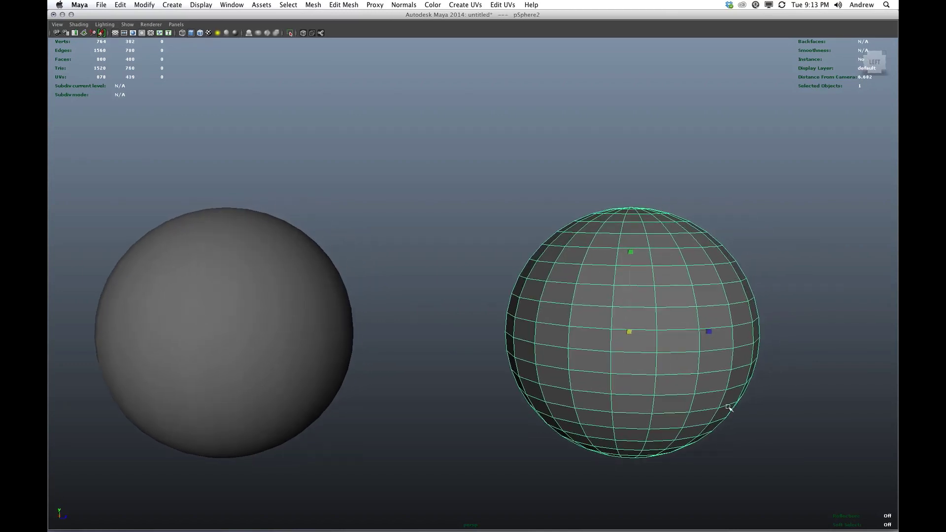
{"action": "left_click", "coordinate": [751, 415]}
{"action": "left_click_drag", "start_coordinate": [625, 314], "coordinate": [629, 327], "text": "alt"}
{"action": "middle_click_drag", "start_coordinate": [450, 322], "coordinate": [572, 331], "text": "alt"}
{"action": "left_click_drag", "start_coordinate": [573, 332], "coordinate": [491, 338], "text": "alt"}
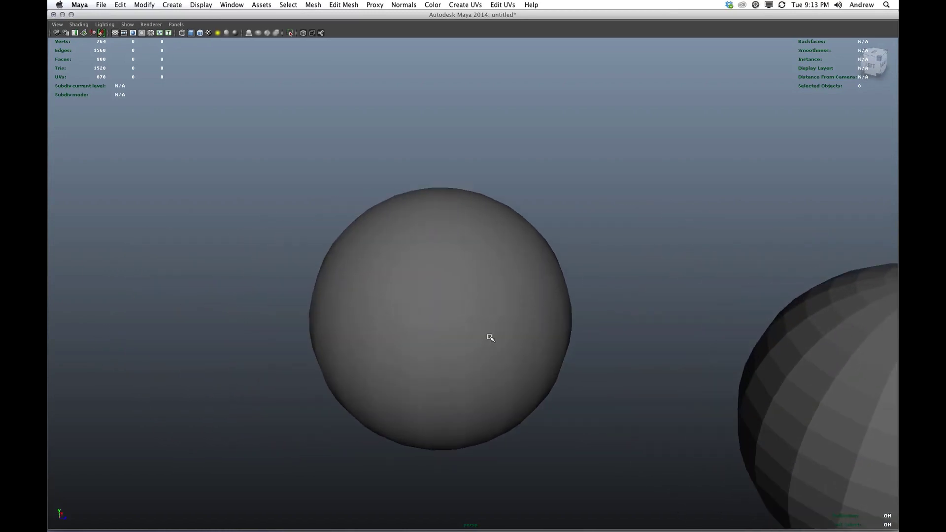
{"action": "left_click_drag", "start_coordinate": [588, 395], "coordinate": [483, 401], "text": "alt"}
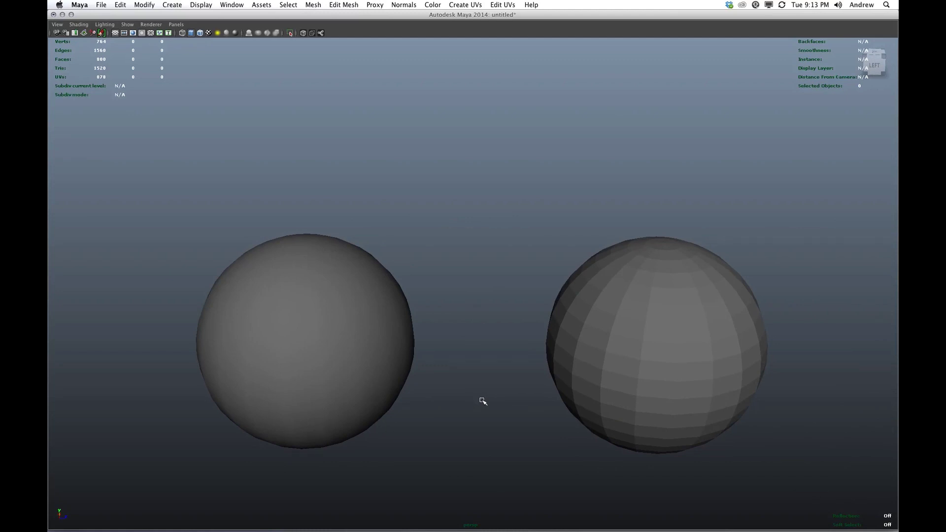
- Preview the faceted sphere with mesh smoothing, restore its unsmoothed display, and deselect it
{"action": "scroll", "coordinate": [493, 377], "scroll_direction": "up", "scroll_amount": 3}
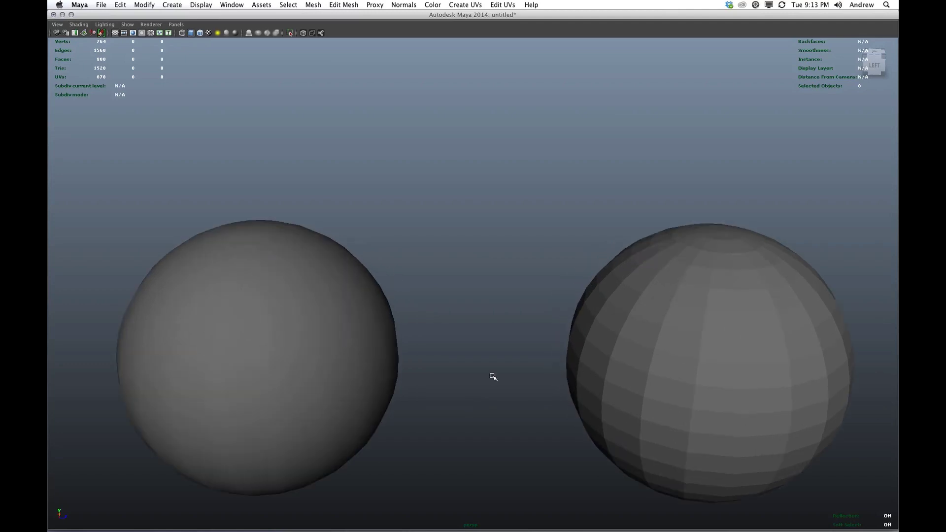
{"action": "middle_click_drag", "start_coordinate": [505, 365], "coordinate": [392, 379], "text": "alt"}
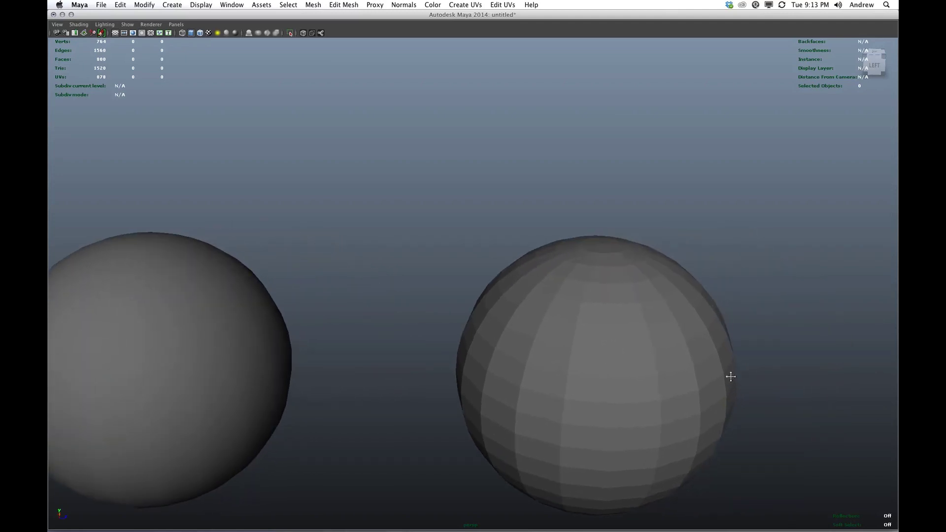
{"action": "middle_click_drag", "start_coordinate": [731, 376], "coordinate": [680, 321], "text": "alt"}
{"action": "middle_click_drag", "start_coordinate": [678, 363], "coordinate": [610, 321], "text": "alt"}
{"action": "scroll", "coordinate": [640, 390], "scroll_direction": "up", "scroll_amount": 2}
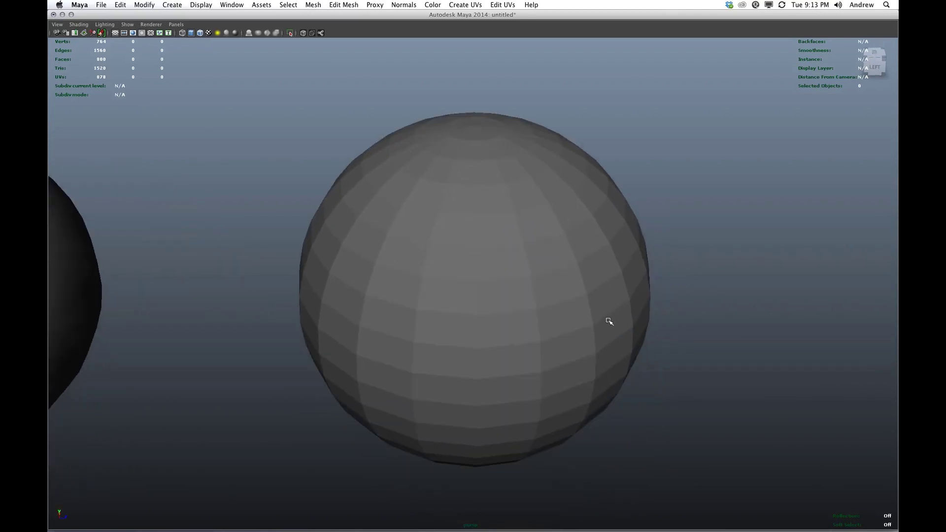
{"action": "left_click", "coordinate": [610, 322]}
{"action": "left_click", "coordinate": [744, 283]}
{"action": "left_click", "coordinate": [572, 284]}
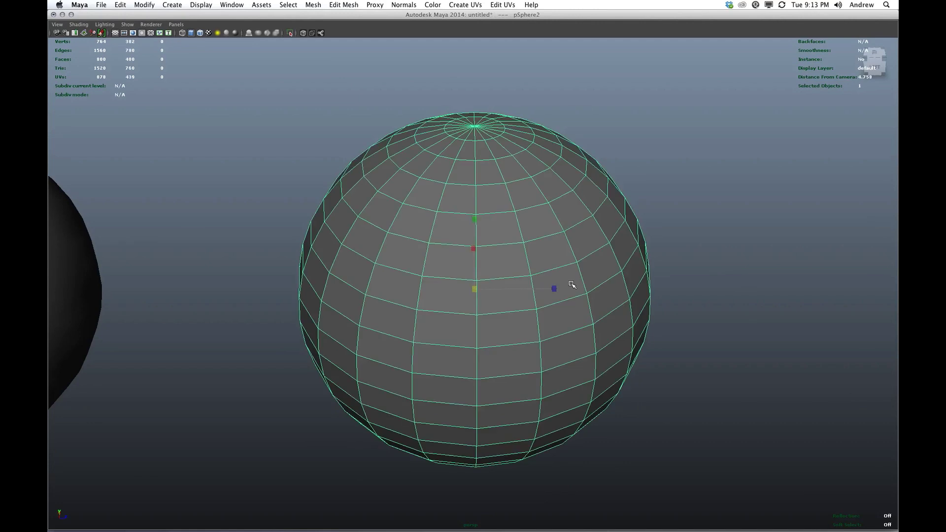
{"action": "key", "text": "3"}
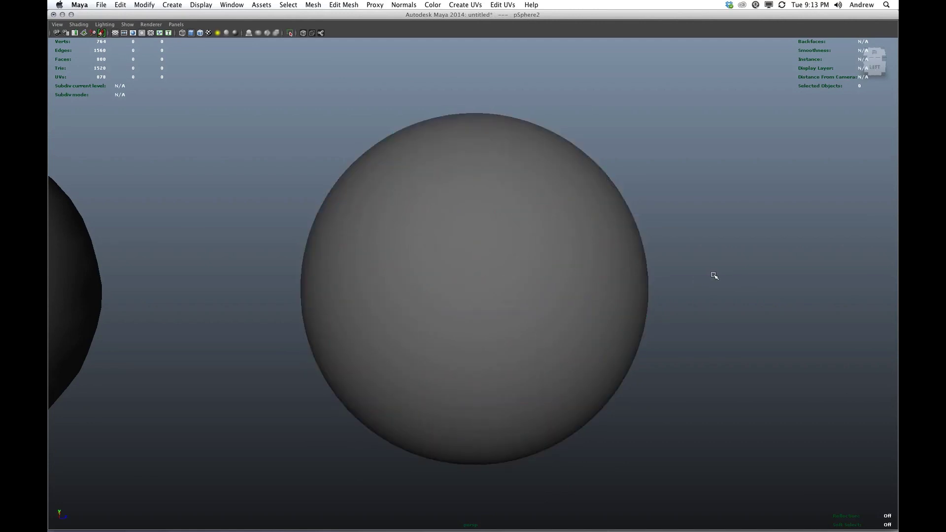
{"action": "left_click", "coordinate": [715, 276]}
{"action": "left_click", "coordinate": [611, 288]}
{"action": "key", "text": "1"}
{"action": "left_click", "coordinate": [726, 290]}
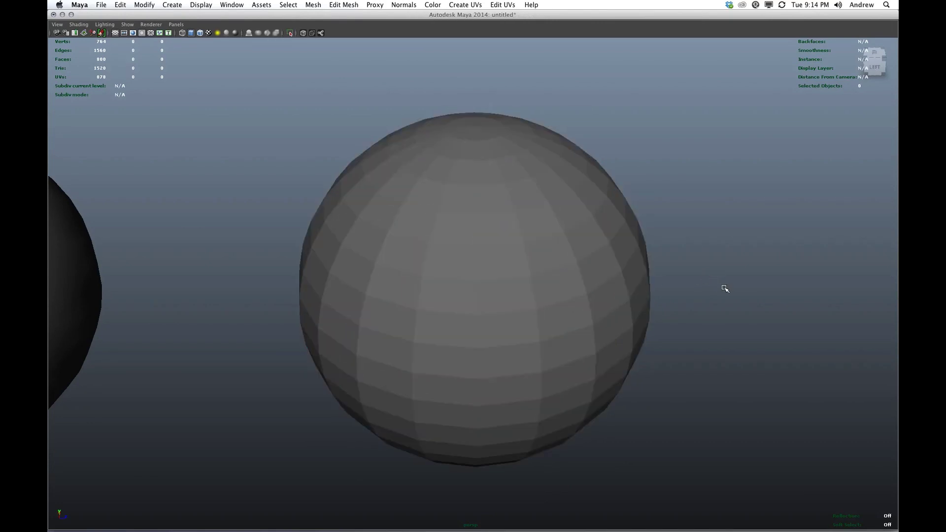
- Select a patch of faces on the upper side of the smooth-shaded sphere nearest the faceted sphere and harden their edges
{"action": "left_click_drag", "start_coordinate": [726, 290], "coordinate": [689, 291], "text": "alt"}
{"action": "middle_click_drag", "start_coordinate": [614, 268], "coordinate": [623, 308], "text": "alt"}
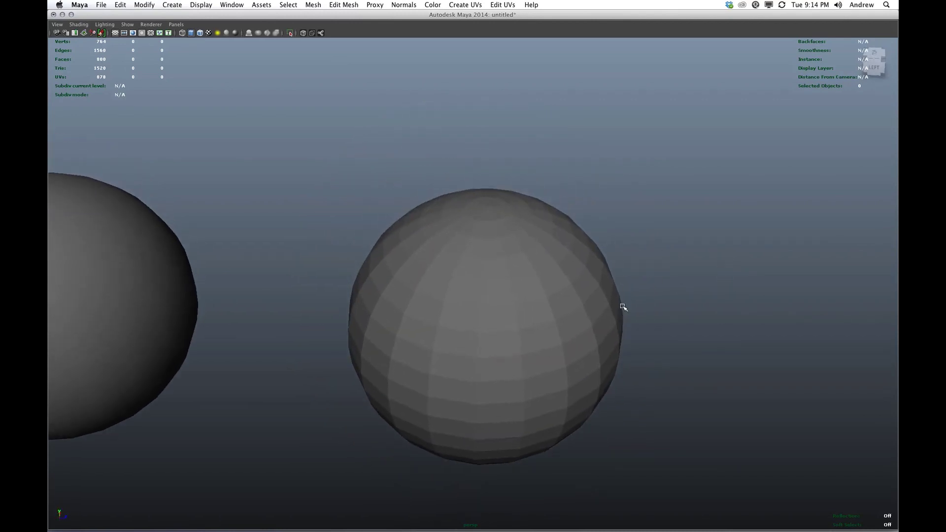
{"action": "left_click_drag", "start_coordinate": [698, 326], "coordinate": [868, 305], "text": "alt"}
{"action": "left_click_drag", "start_coordinate": [570, 266], "coordinate": [534, 289], "text": "alt"}
{"action": "left_click", "coordinate": [431, 319]}
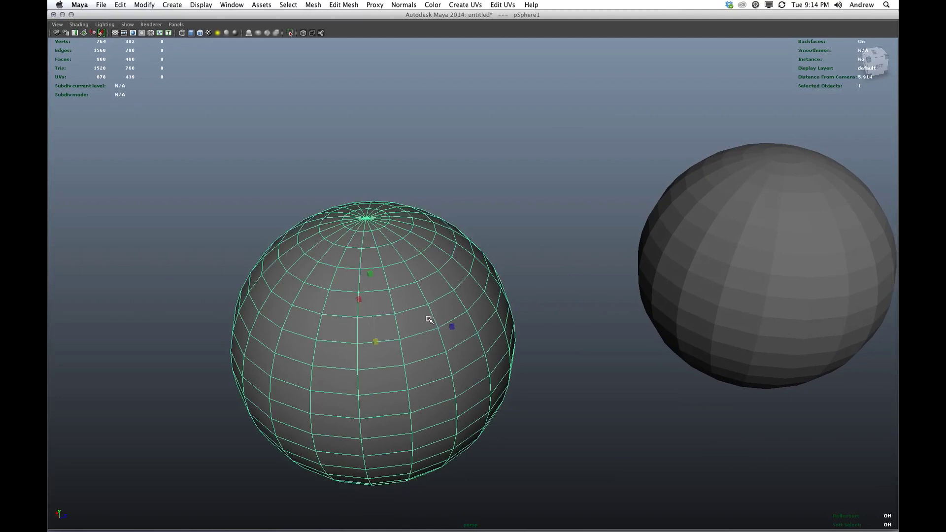
{"action": "key", "text": "f"}
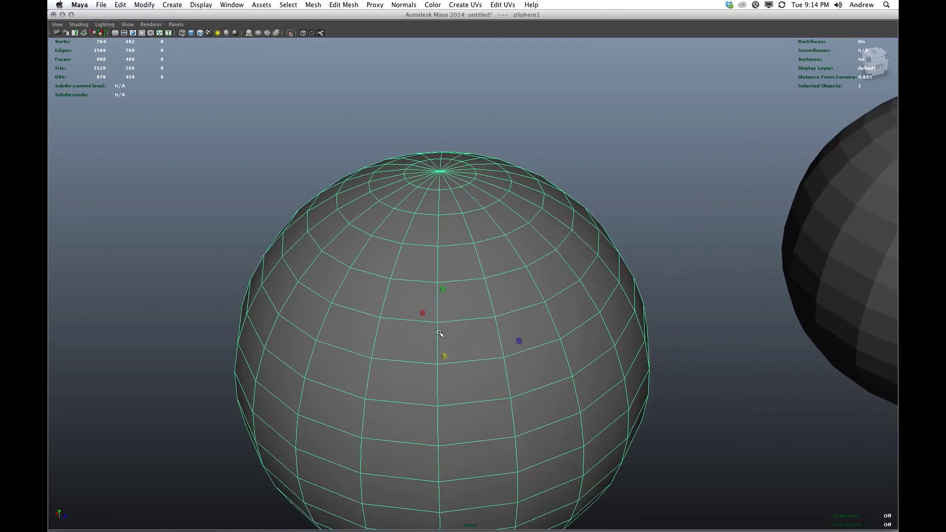
{"action": "middle_click_drag", "start_coordinate": [642, 306], "coordinate": [479, 286], "text": "alt"}
{"action": "scroll", "coordinate": [224, 344], "scroll_direction": "down", "scroll_amount": 2}
{"action": "right_click_drag", "start_coordinate": [364, 257], "coordinate": [367, 280]}
{"action": "left_click_drag", "start_coordinate": [393, 216], "coordinate": [461, 290]}
{"action": "left_click", "coordinate": [402, 5]}
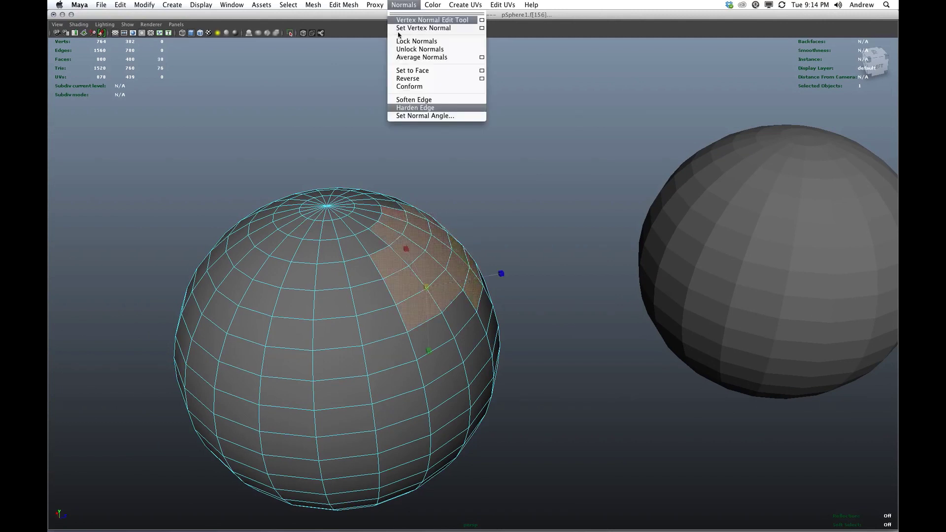
{"action": "left_click", "coordinate": [419, 117]}
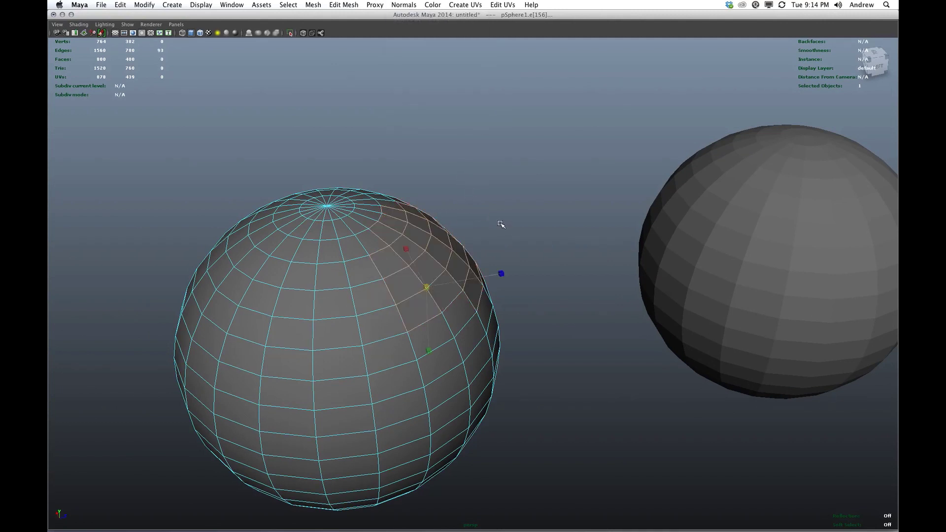
- Leave component selection, deselect the smooth-shaded sphere with the hardened patch, and examine the faceted sphere's surface up close
{"action": "key", "text": "F8"}
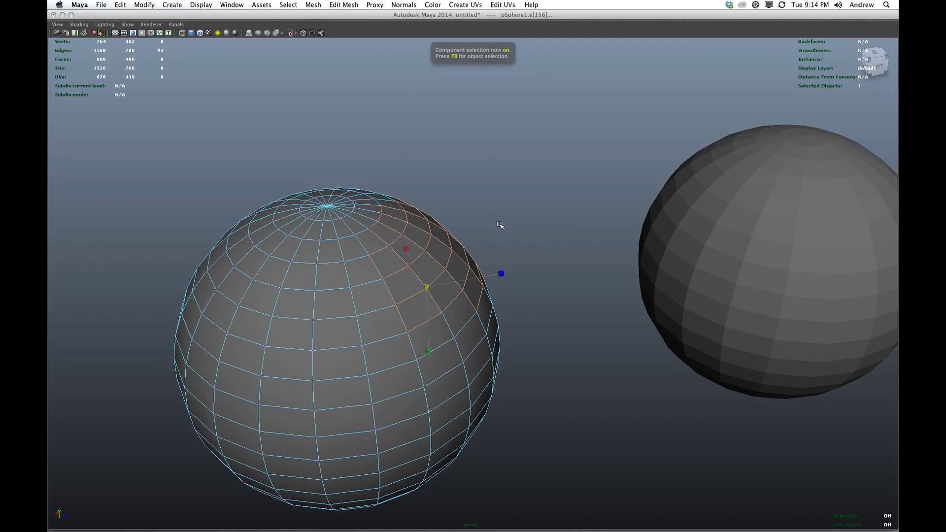
{"action": "left_click", "coordinate": [499, 225]}
{"action": "left_click_drag", "start_coordinate": [528, 213], "coordinate": [508, 253], "text": "alt"}
{"action": "middle_click_drag", "start_coordinate": [460, 274], "coordinate": [304, 347], "text": "alt"}
{"action": "right_click_drag", "start_coordinate": [304, 347], "coordinate": [456, 352], "text": "alt"}
{"action": "middle_click_drag", "start_coordinate": [456, 352], "coordinate": [313, 300], "text": "alt"}
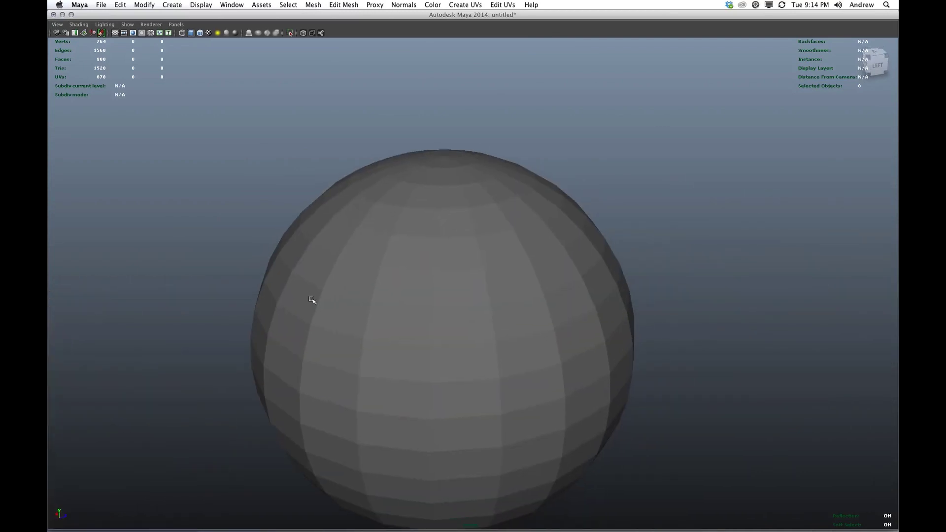
{"action": "right_click_drag", "start_coordinate": [313, 300], "coordinate": [328, 306], "text": "alt"}
{"action": "left_click_drag", "start_coordinate": [327, 306], "coordinate": [340, 297], "text": "alt"}
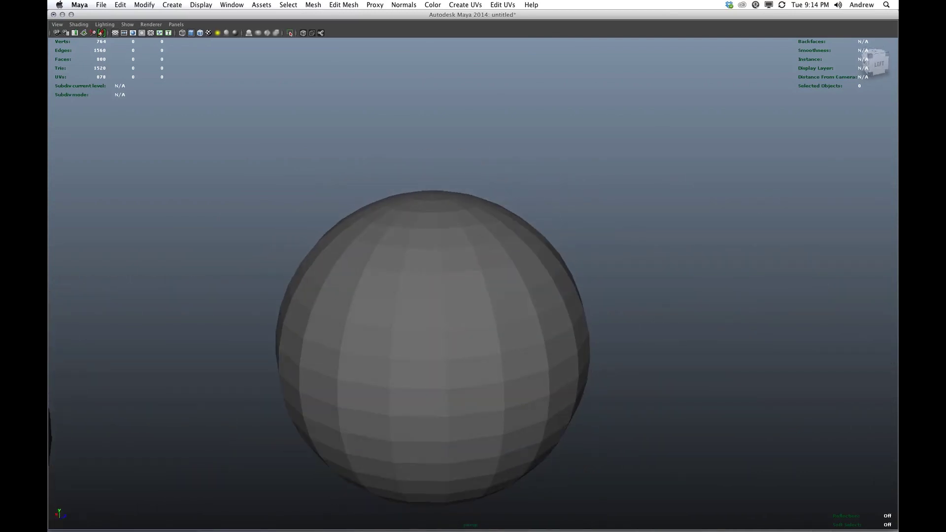
- Create a polygon cube, move it to the far side of the faceted sphere away from the smooth one, and deselect it
{"action": "left_click", "coordinate": [172, 4]}
{"action": "mouse_move", "coordinate": [197, 28]}
{"action": "left_click", "coordinate": [300, 41]}
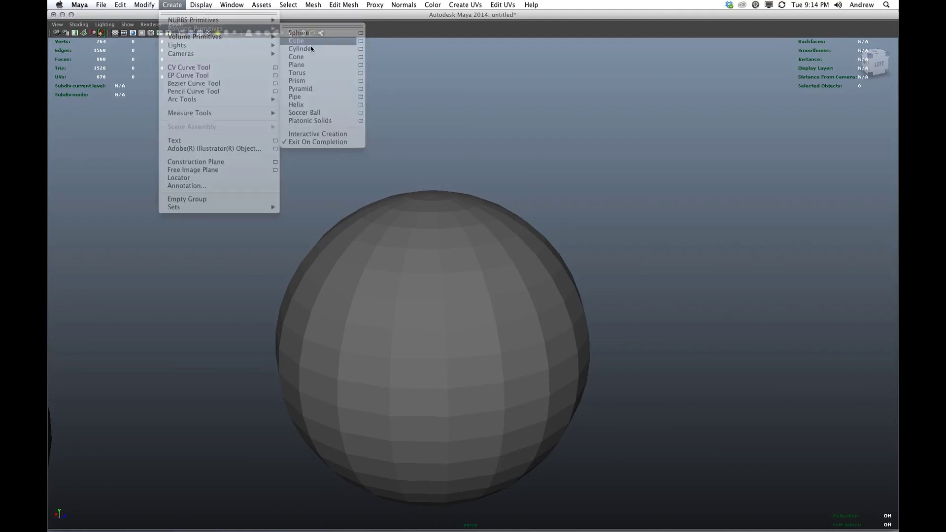
{"action": "right_click_drag", "start_coordinate": [488, 256], "coordinate": [388, 321], "text": "alt"}
{"action": "key", "text": "w"}
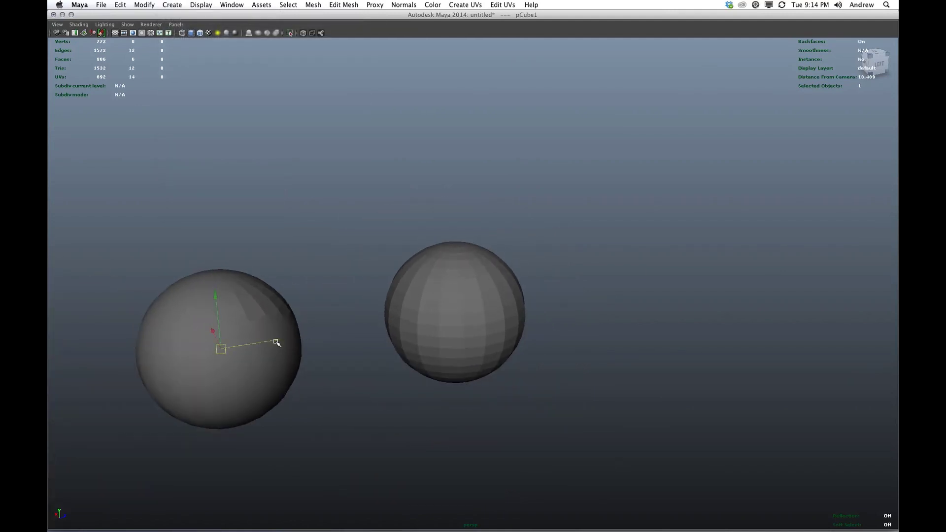
{"action": "left_click_drag", "start_coordinate": [277, 343], "coordinate": [668, 271]}
{"action": "key", "text": "f"}
{"action": "left_click", "coordinate": [733, 270]}
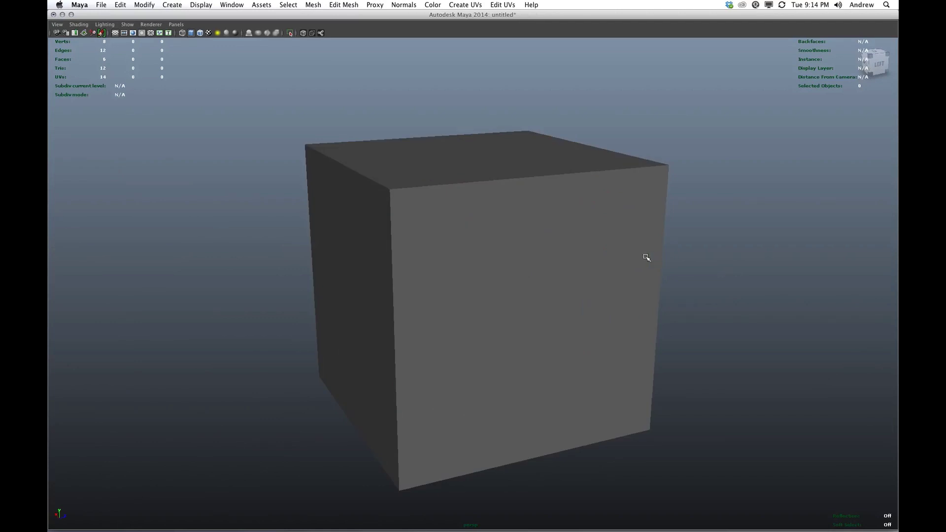
- Soften all edges of the cube, deselect it, and check its shading
{"action": "left_click", "coordinate": [511, 217]}
{"action": "left_click", "coordinate": [404, 4]}
{"action": "left_click", "coordinate": [424, 98]}
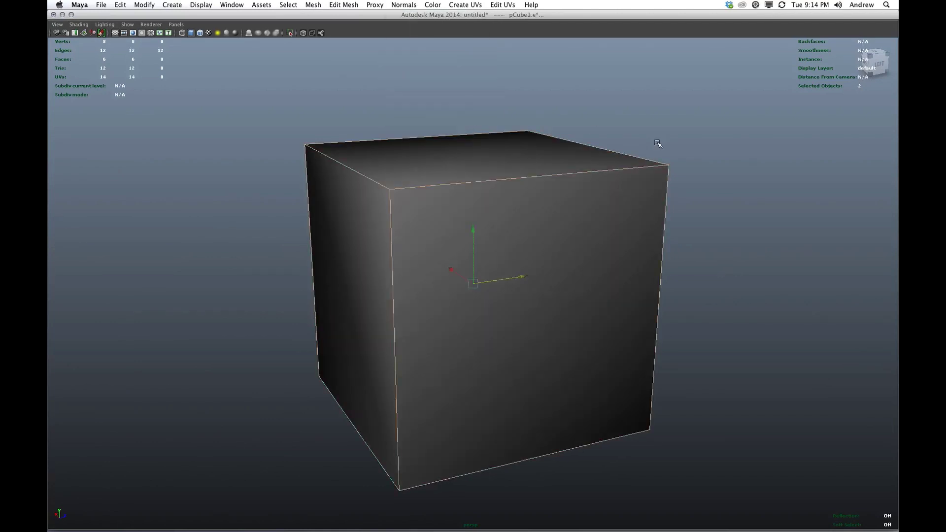
{"action": "left_click", "coordinate": [658, 144]}
{"action": "mouse_move", "coordinate": [606, 169]}
{"action": "left_mouse_down", "text": "alt"}
{"action": "mouse_move", "coordinate": [598, 175]}
{"action": "mouse_move", "coordinate": [672, 190]}
{"action": "mouse_move", "coordinate": [608, 183]}
{"action": "left_mouse_up", "text": "alt"}
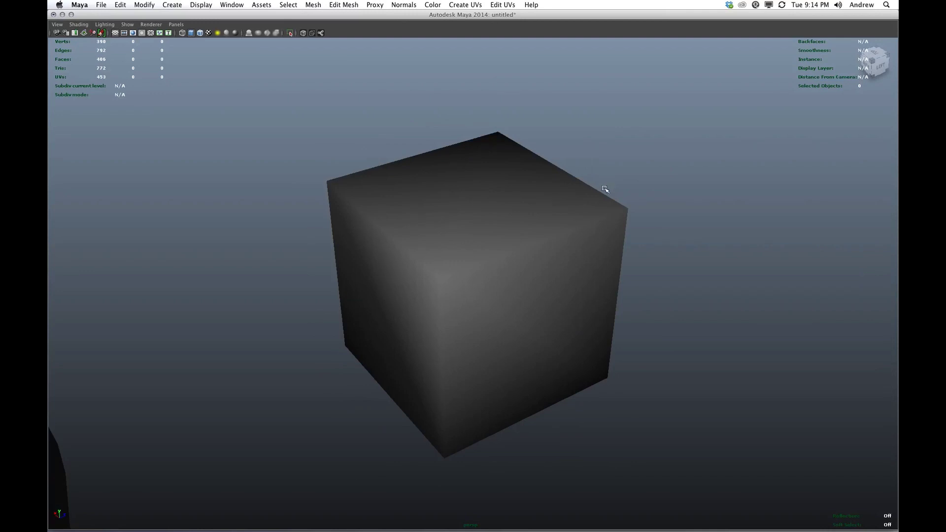
- Undo the edge softening on the cube and delete the cube
{"action": "key", "text": "super+z"}
{"action": "key", "text": "super+z"}
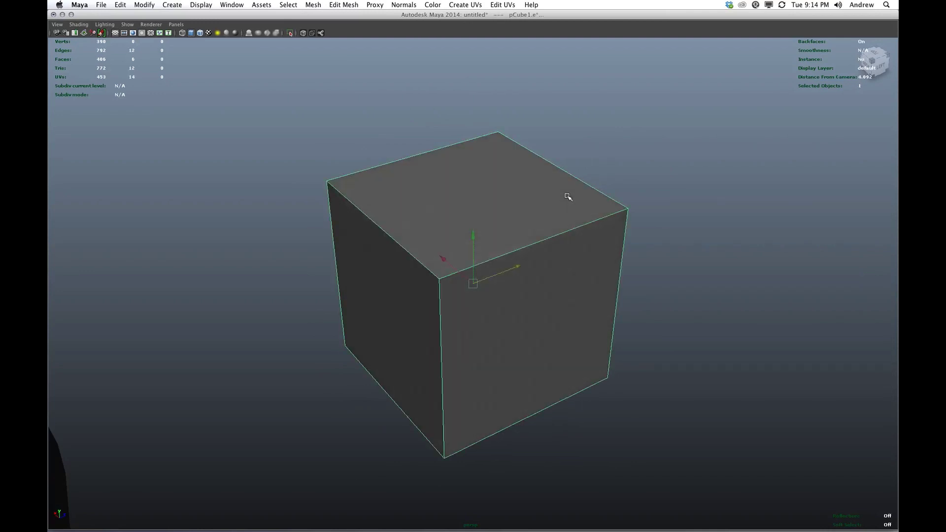
{"action": "left_click", "coordinate": [593, 147]}
{"action": "left_click", "coordinate": [500, 257]}
{"action": "scroll", "coordinate": [499, 257], "scroll_direction": "down", "scroll_amount": 5}
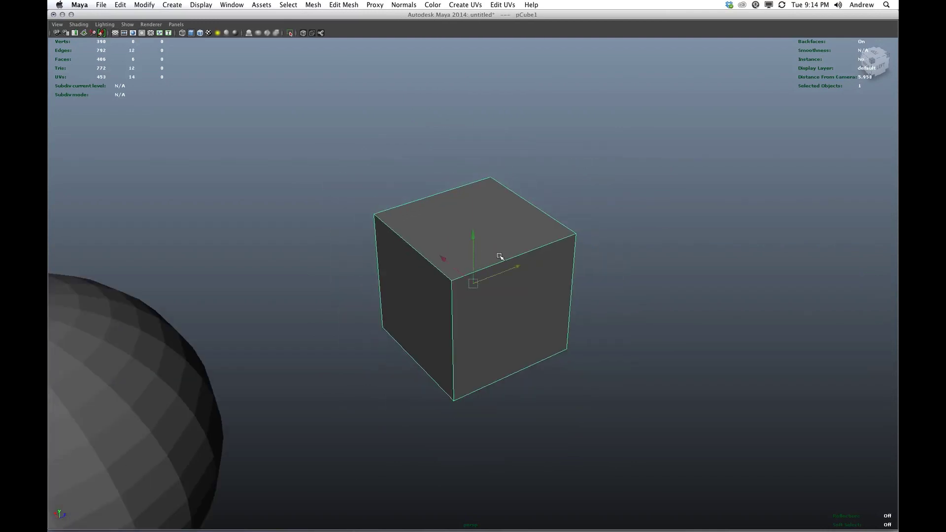
{"action": "key", "text": "Delete"}
- Compare the two spheres and delete the smooth-shaded one with the hardened patch
{"action": "scroll", "coordinate": [493, 256], "scroll_direction": "down", "scroll_amount": 3}
{"action": "middle_click_drag", "start_coordinate": [318, 289], "coordinate": [536, 223], "text": "alt"}
{"action": "left_click_drag", "start_coordinate": [511, 272], "coordinate": [475, 261], "text": "alt"}
{"action": "middle_click_drag", "start_coordinate": [457, 260], "coordinate": [528, 368], "text": "alt"}
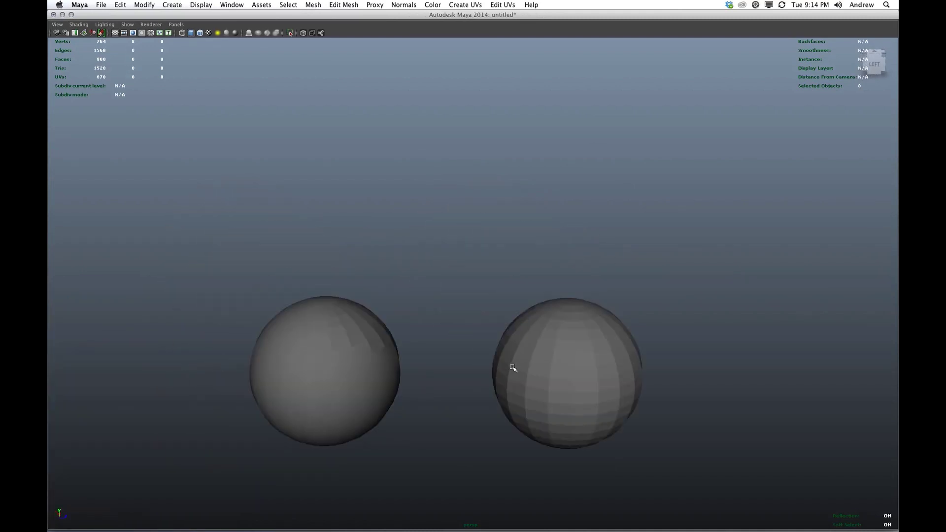
{"action": "scroll", "coordinate": [511, 369], "scroll_direction": "up", "scroll_amount": 5}
{"action": "middle_click_drag", "start_coordinate": [396, 369], "coordinate": [429, 300], "text": "alt"}
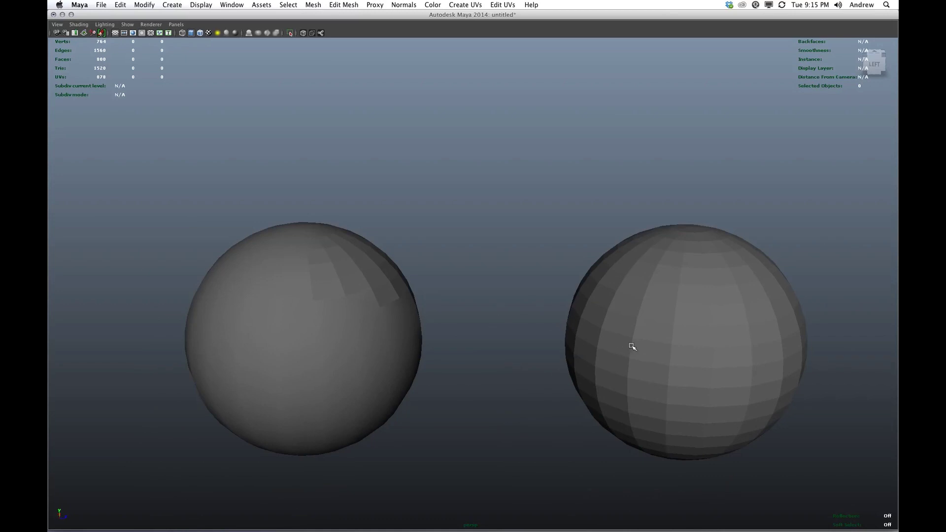
{"action": "left_click_drag", "start_coordinate": [667, 346], "coordinate": [542, 338], "text": "alt"}
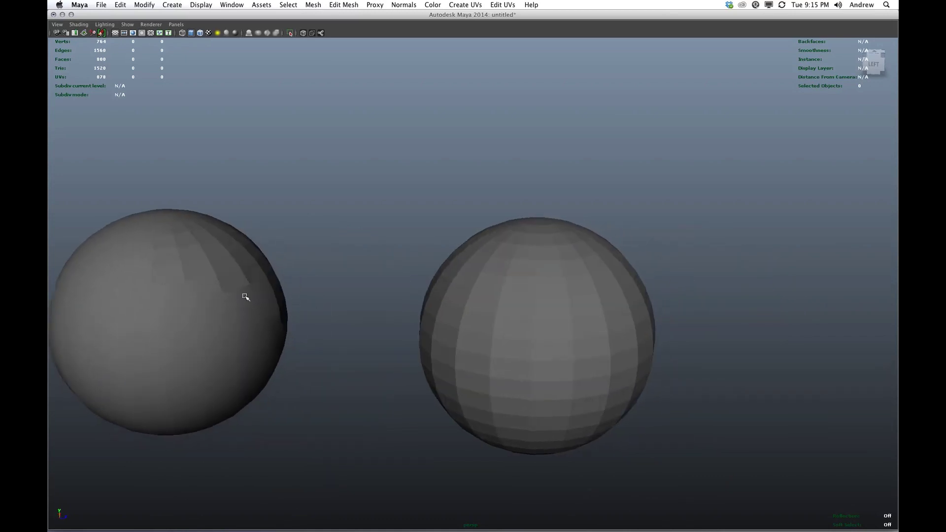
{"action": "left_click", "coordinate": [246, 298]}
{"action": "middle_click_drag", "start_coordinate": [294, 292], "coordinate": [342, 292], "text": "alt"}
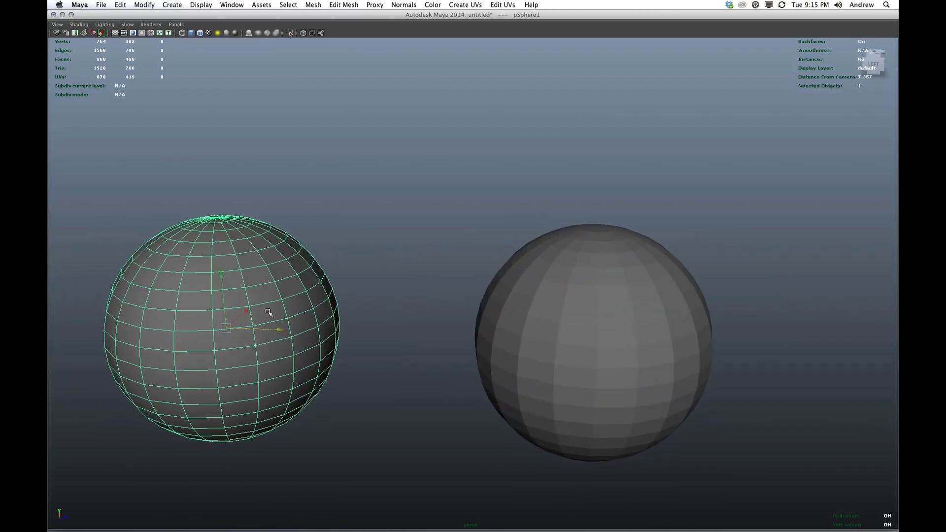
{"action": "key", "text": "Delete"}
- Examine the remaining faceted sphere's flat faces with and without its selection wireframe
{"action": "middle_click_drag", "start_coordinate": [575, 233], "coordinate": [406, 206], "text": "alt"}
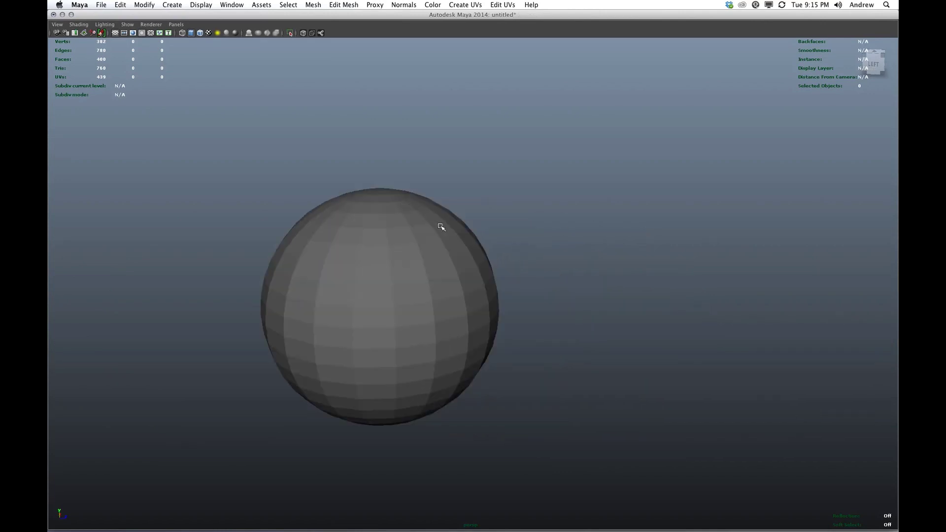
{"action": "right_click_drag", "start_coordinate": [442, 227], "coordinate": [459, 231], "text": "alt"}
{"action": "left_click_drag", "start_coordinate": [458, 231], "coordinate": [482, 143], "text": "alt"}
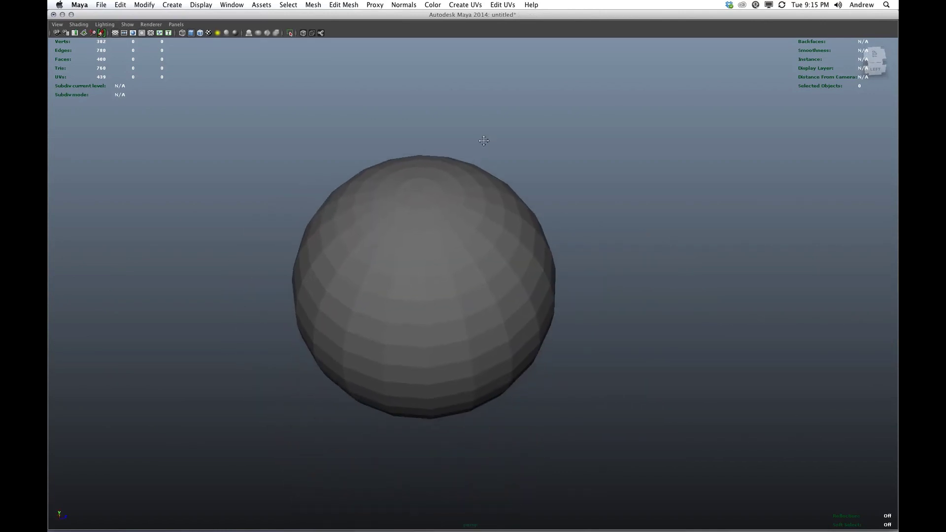
{"action": "left_click", "coordinate": [446, 255]}
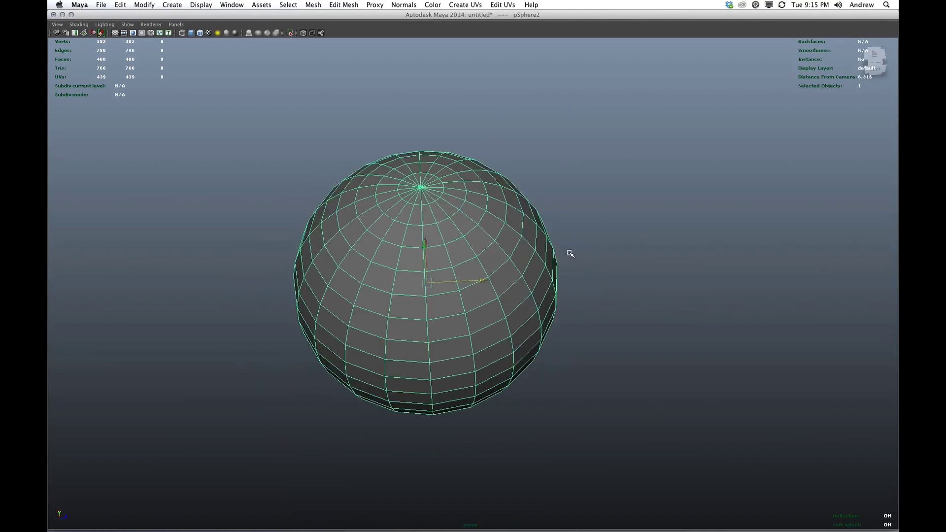
{"action": "left_click", "coordinate": [596, 241]}
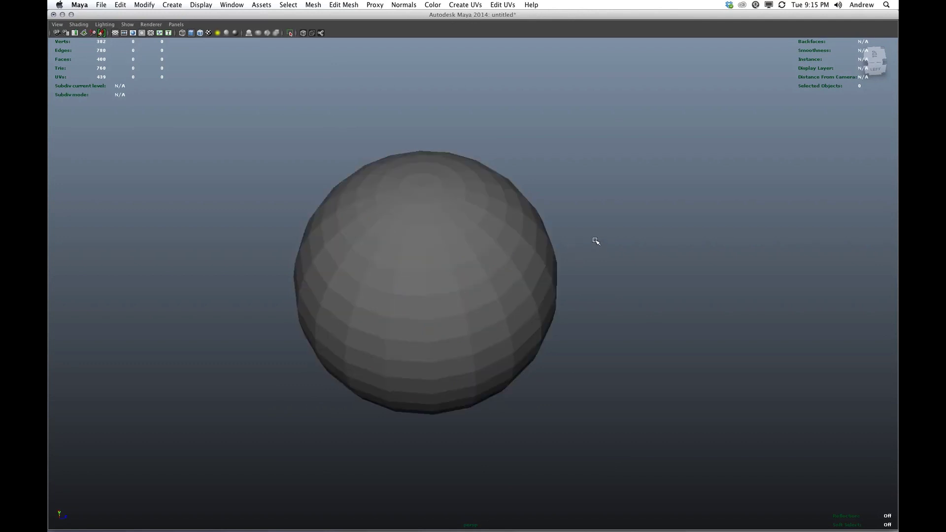
{"action": "scroll", "coordinate": [511, 286], "scroll_direction": "up", "scroll_amount": 2}
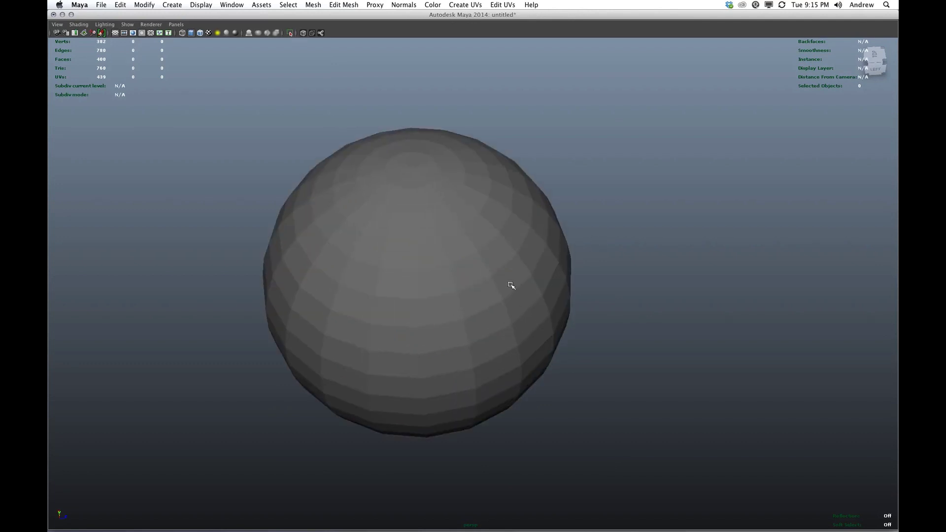
{"action": "left_click", "coordinate": [512, 286]}
{"action": "middle_click_drag", "start_coordinate": [567, 270], "coordinate": [611, 296], "text": "alt"}
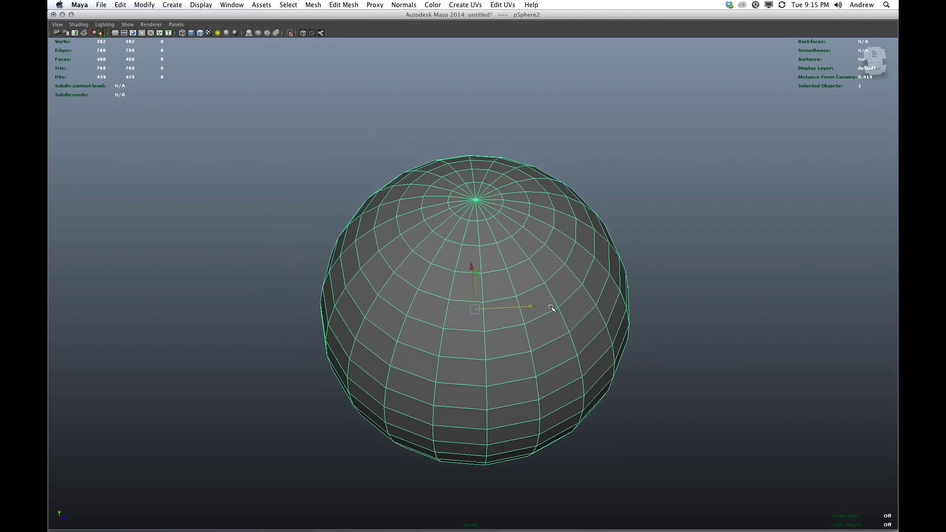
{"action": "left_click", "coordinate": [685, 323]}
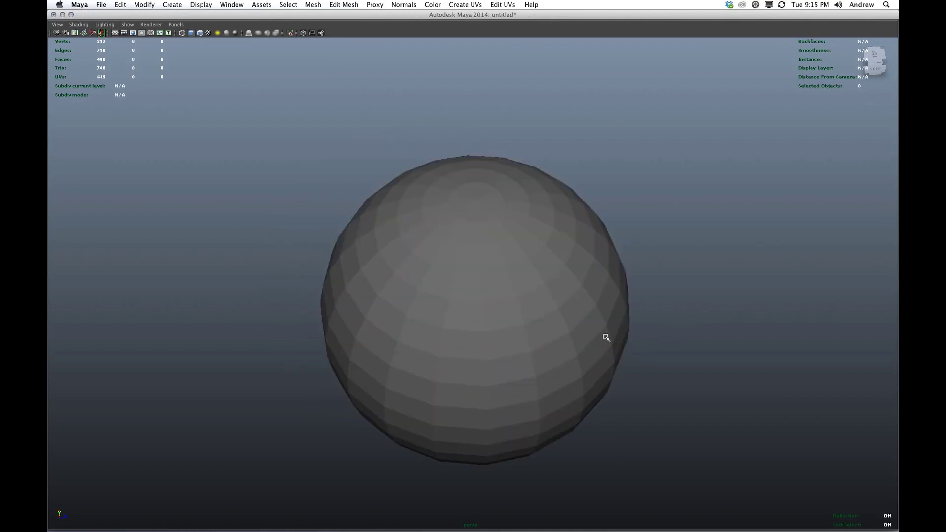
- Cut the faceted sphere along three freehand lines, two crossing diagonals and one steep line, using the Cut Faces Tool with Interactive direction
{"action": "left_click", "coordinate": [530, 339]}
{"action": "left_click_drag", "start_coordinate": [562, 344], "coordinate": [555, 319], "text": "alt"}
{"action": "middle_click_drag", "start_coordinate": [576, 234], "coordinate": [574, 317], "text": "alt"}
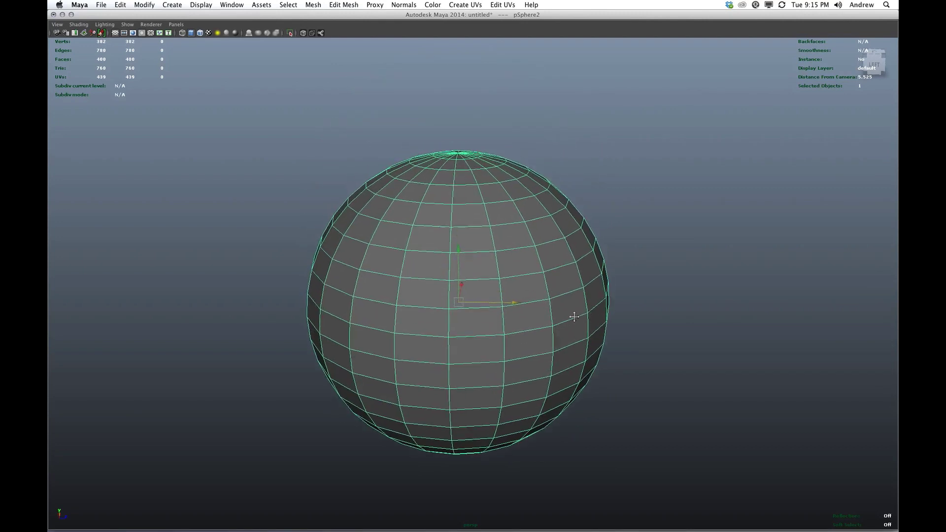
{"action": "left_click_drag", "start_coordinate": [574, 317], "coordinate": [575, 320], "text": "alt"}
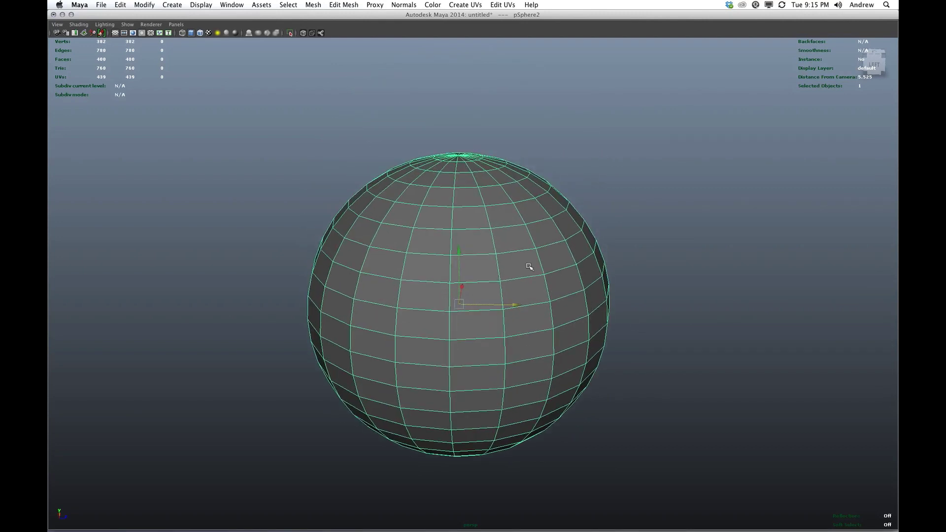
{"action": "left_click", "coordinate": [344, 5]}
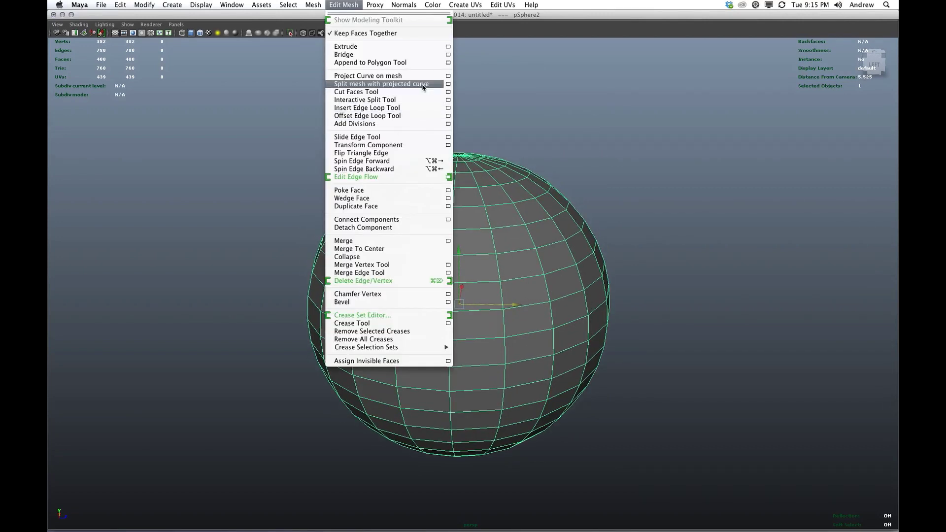
{"action": "left_click", "coordinate": [448, 92]}
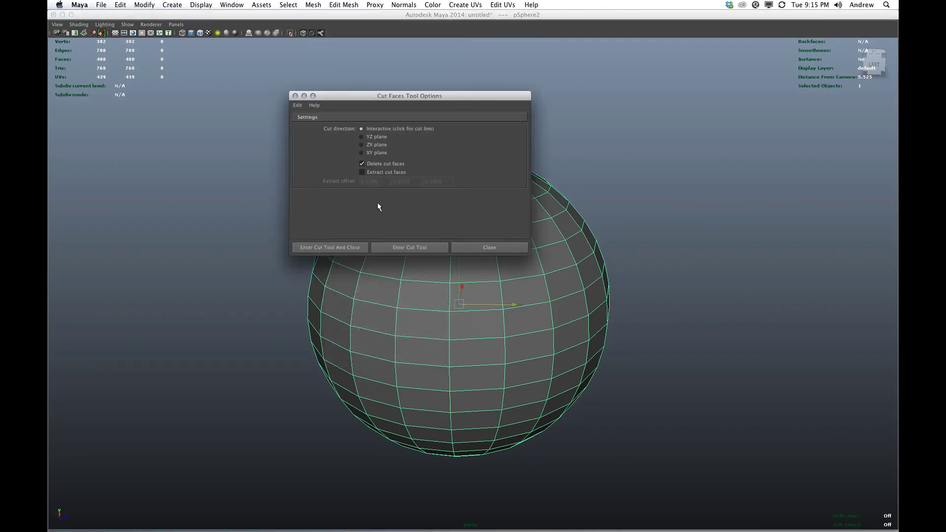
{"action": "left_click", "coordinate": [338, 247]}
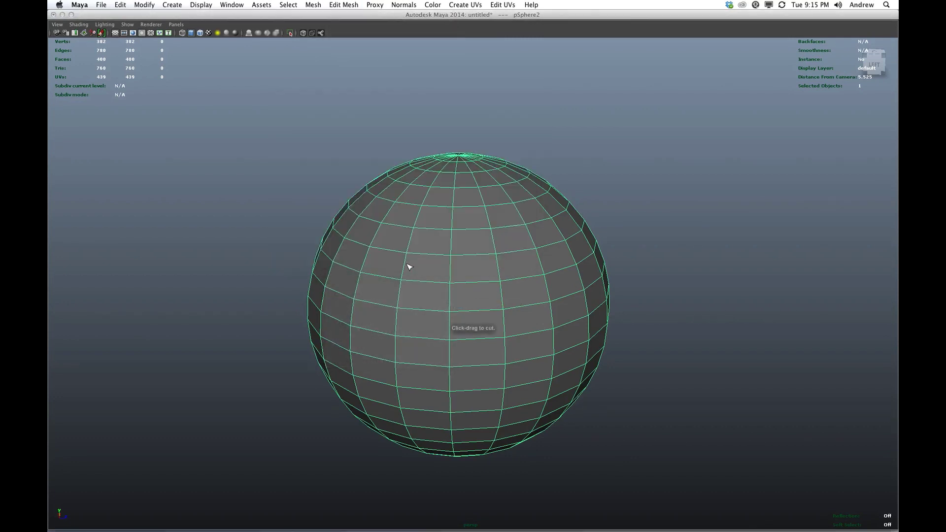
{"action": "left_click_drag", "start_coordinate": [377, 193], "coordinate": [491, 321]}
{"action": "left_click_drag", "start_coordinate": [569, 219], "coordinate": [366, 312]}
{"action": "left_click_drag", "start_coordinate": [334, 251], "coordinate": [354, 333]}
{"action": "left_click_drag", "start_coordinate": [416, 276], "coordinate": [508, 271], "text": "alt"}
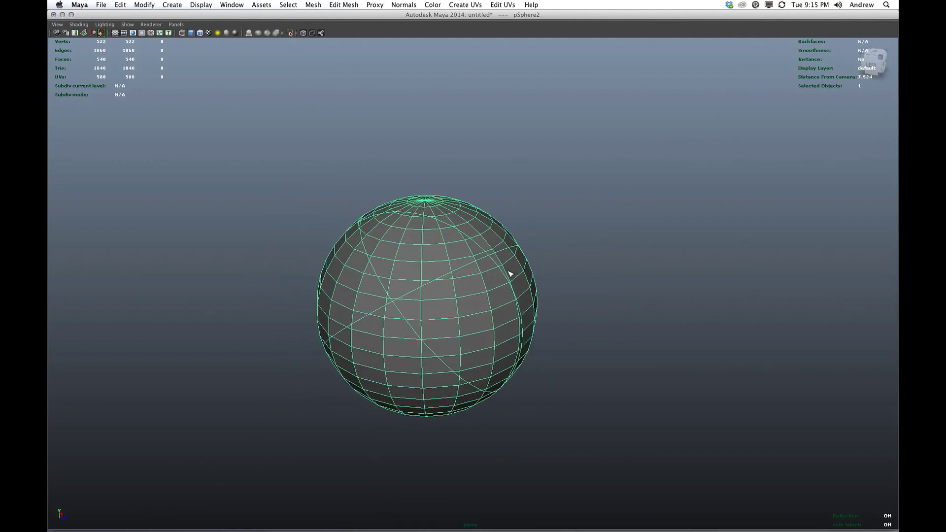
- Undo the three cuts, try the Reduce command on the sphere, and undo it
{"action": "key", "text": "super+z"}
{"action": "key", "text": "super+z"}
{"action": "key", "text": "super+z"}
{"action": "left_click", "coordinate": [313, 4]}
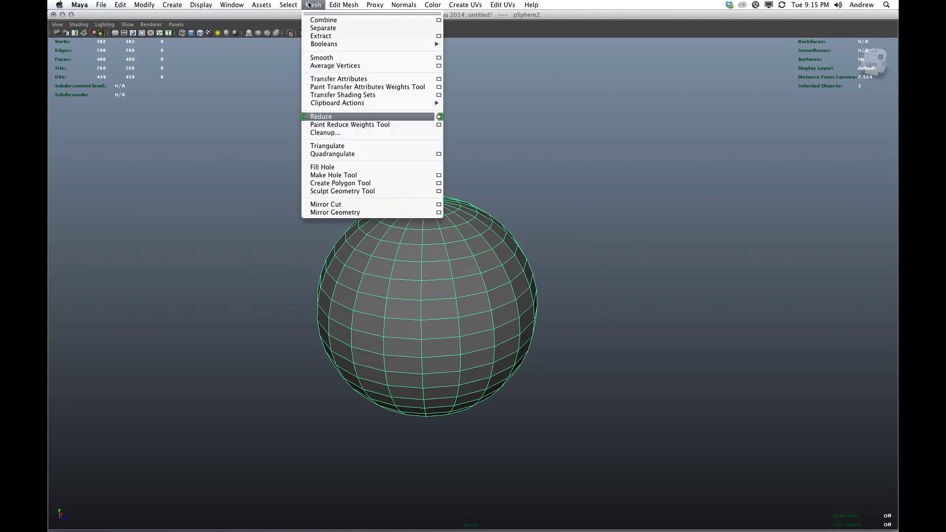
{"action": "left_click", "coordinate": [339, 121]}
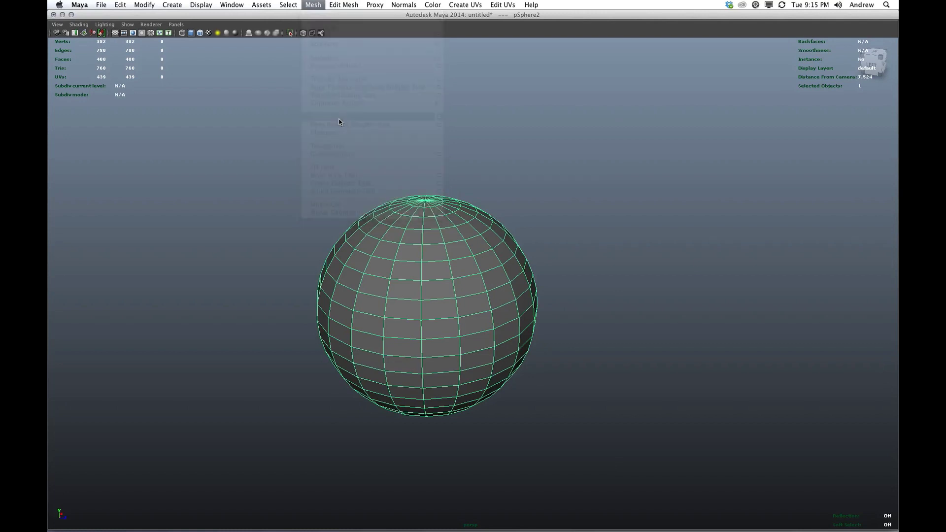
{"action": "key", "text": "z"}
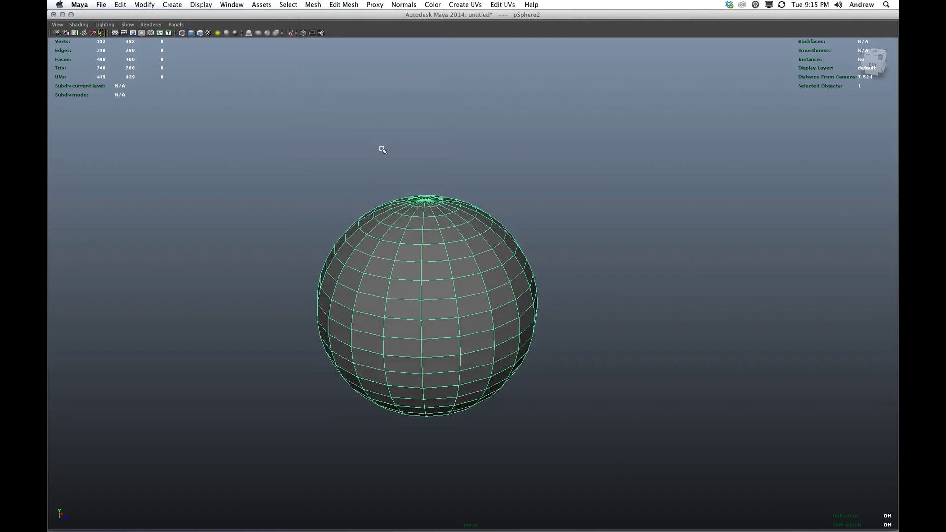
- Reduce the faceted sphere and cut its faces along two slanted freehand lines that cross near one side
{"action": "left_click", "coordinate": [314, 5]}
{"action": "left_click", "coordinate": [340, 117]}
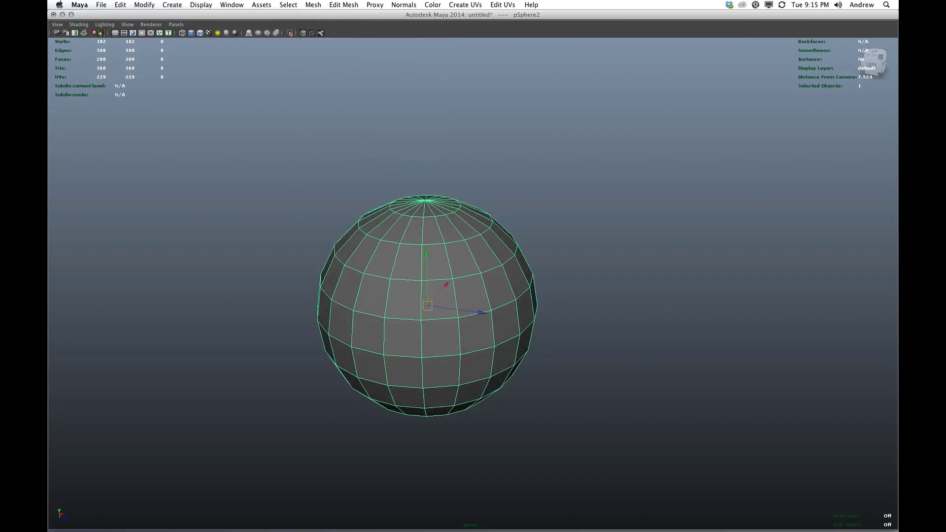
{"action": "left_click", "coordinate": [344, 5]}
{"action": "left_click", "coordinate": [355, 87]}
{"action": "left_click_drag", "start_coordinate": [401, 257], "coordinate": [490, 302]}
{"action": "left_click_drag", "start_coordinate": [393, 340], "coordinate": [478, 310]}
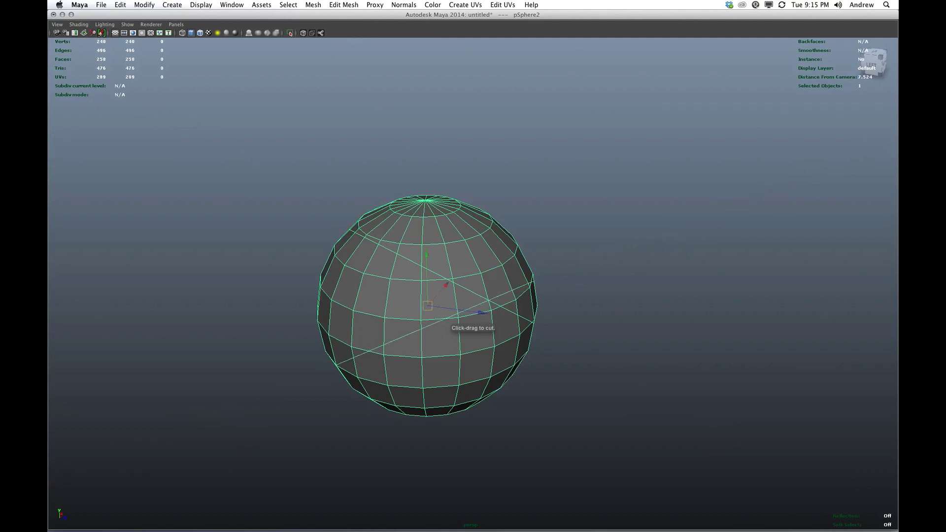
- Reduce the cut sphere once more and triangulate its faces
{"action": "left_click", "coordinate": [313, 5]}
{"action": "left_click", "coordinate": [347, 117]}
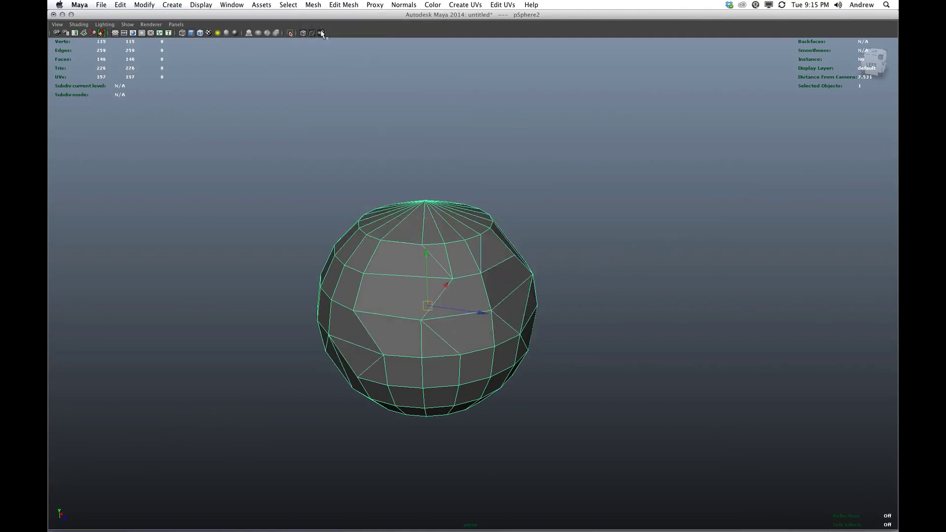
{"action": "left_click", "coordinate": [289, 5]}
{"action": "mouse_move", "coordinate": [313, 5]}
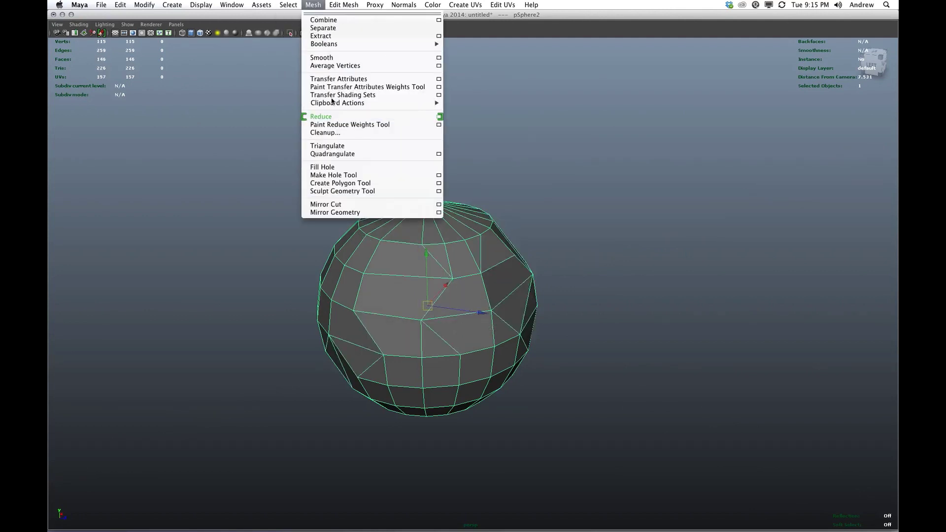
{"action": "left_click", "coordinate": [344, 144]}
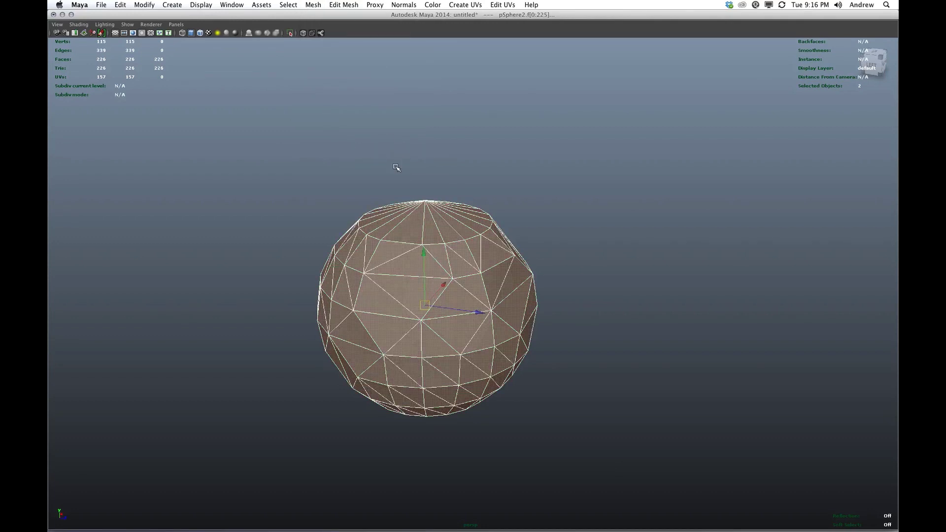
- Return the triangulated sphere to object selection and apply Smooth to its mesh
{"action": "key", "text": "F8"}
{"action": "left_click", "coordinate": [288, 4]}
{"action": "mouse_move", "coordinate": [313, 4]}
{"action": "left_click", "coordinate": [345, 119]}
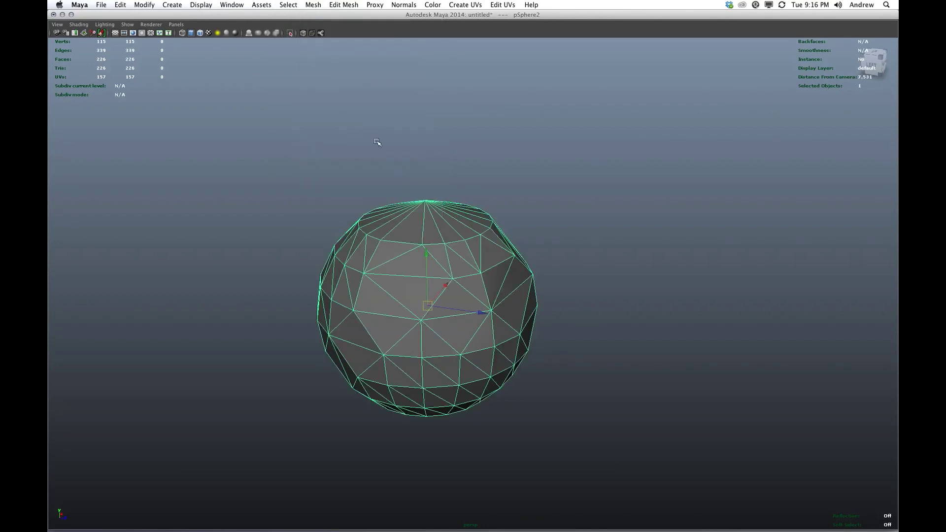
{"action": "key", "text": "ctrl+z"}
{"action": "left_click", "coordinate": [313, 5]}
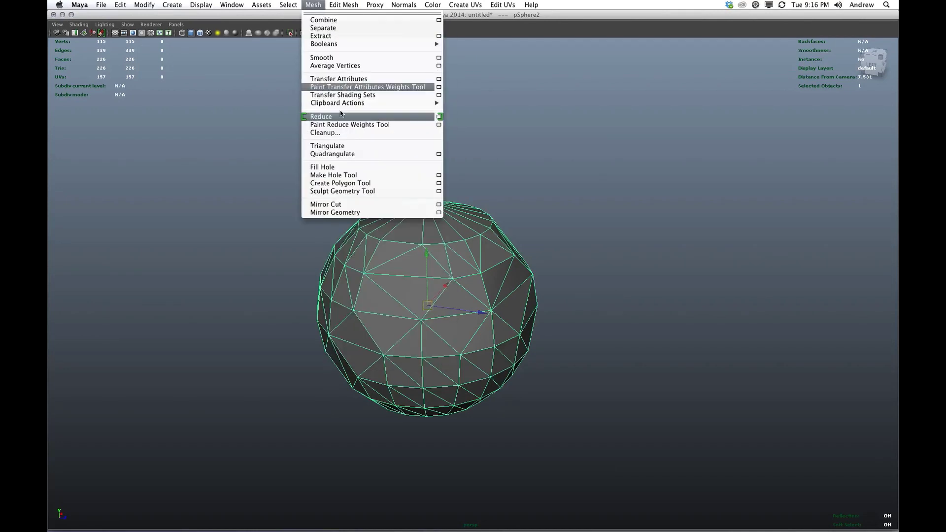
{"action": "left_click", "coordinate": [325, 60]}
{"action": "left_click", "coordinate": [551, 224]}
{"action": "left_click", "coordinate": [508, 307]}
{"action": "scroll", "coordinate": [508, 307], "scroll_direction": "up", "scroll_amount": 5}
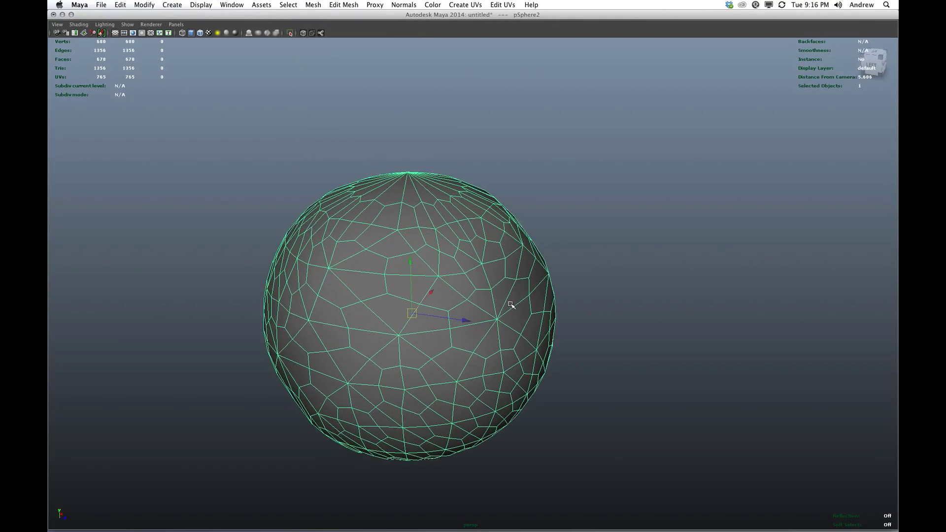
- Harden all edges of the smoothed sphere and check its faceted shading with nothing selected
{"action": "left_click_drag", "start_coordinate": [510, 307], "coordinate": [597, 299], "text": "alt"}
{"action": "middle_click_drag", "start_coordinate": [596, 299], "coordinate": [454, 283], "text": "alt"}
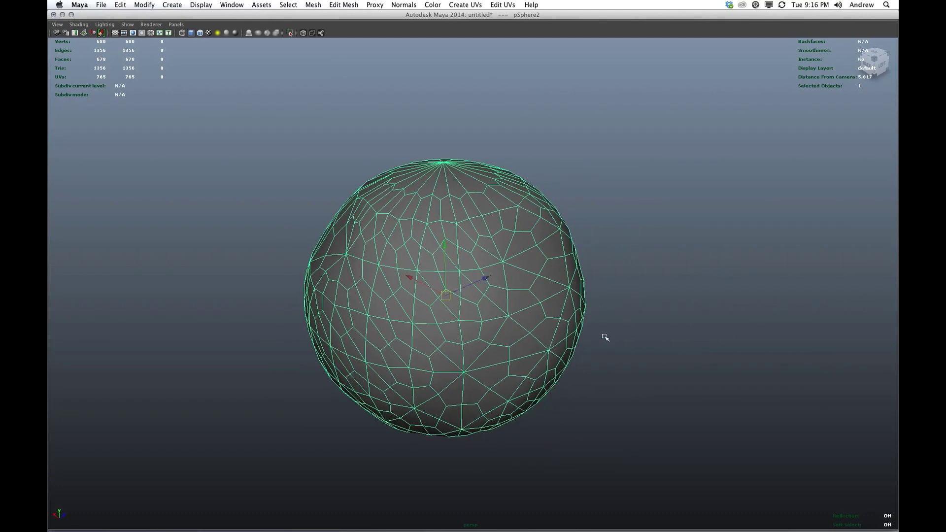
{"action": "left_click_drag", "start_coordinate": [576, 345], "coordinate": [509, 343], "text": "alt"}
{"action": "middle_click_drag", "start_coordinate": [471, 277], "coordinate": [544, 349], "text": "alt"}
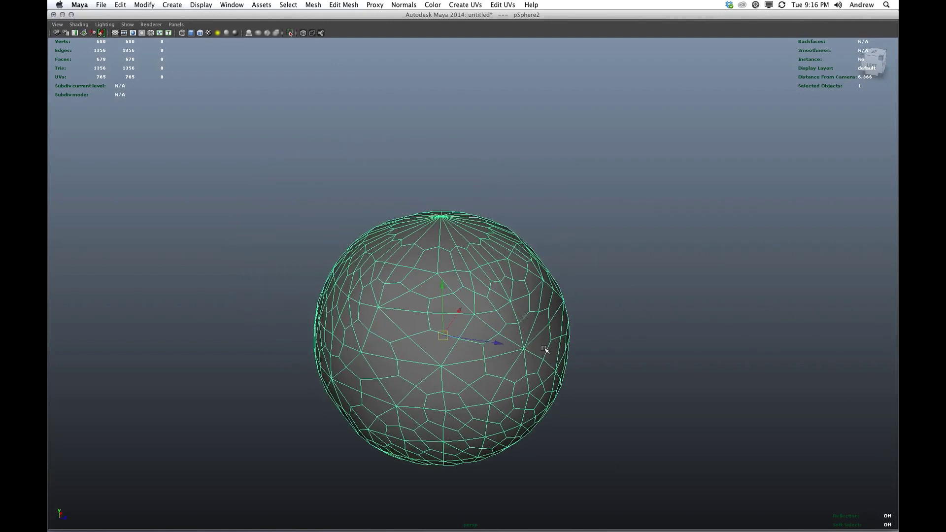
{"action": "left_click", "coordinate": [404, 5]}
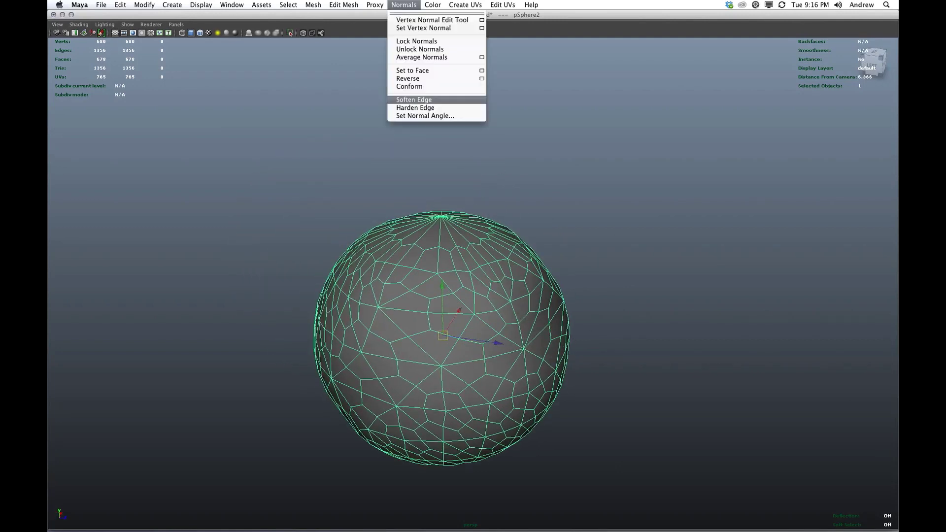
{"action": "left_click", "coordinate": [432, 109]}
{"action": "left_click", "coordinate": [607, 219]}
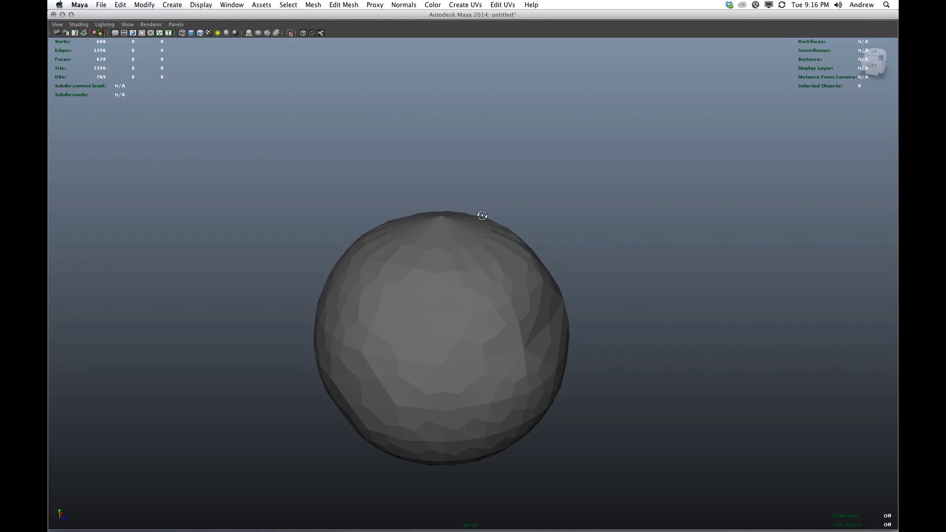
{"action": "left_click_drag", "start_coordinate": [481, 215], "coordinate": [447, 202], "text": "alt"}
{"action": "middle_click_drag", "start_coordinate": [447, 202], "coordinate": [498, 196], "text": "alt"}
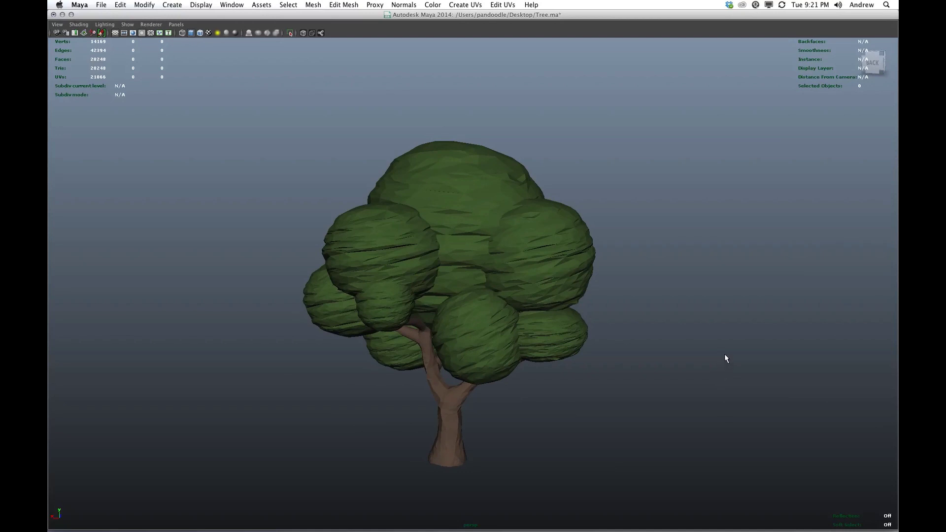
- Examine the low-poly tree's faceted foliage clusters and trunk from several angles and distances
{"action": "left_click_drag", "start_coordinate": [743, 334], "coordinate": [735, 345], "text": "alt"}
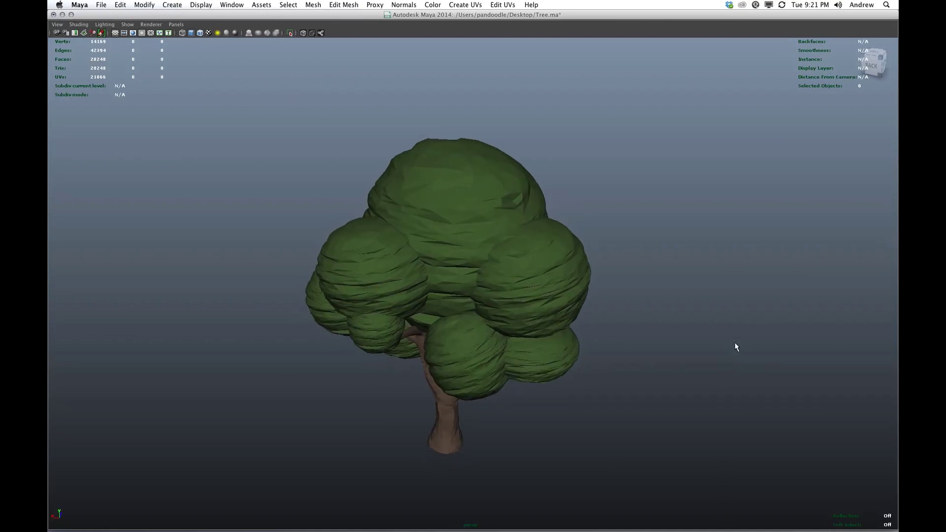
{"action": "middle_click_drag", "start_coordinate": [735, 345], "coordinate": [732, 307], "text": "alt"}
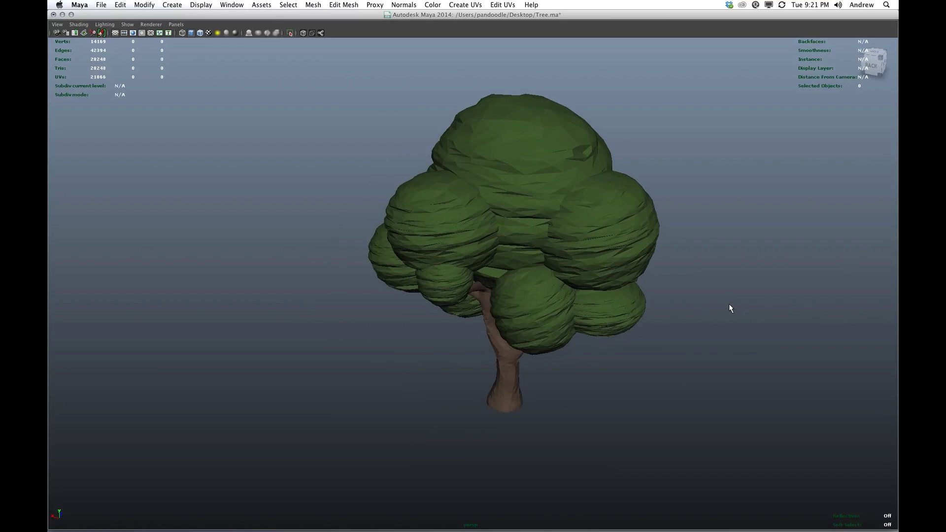
{"action": "mouse_move", "coordinate": [729, 309]}
{"action": "left_mouse_down", "text": "alt"}
{"action": "mouse_move", "coordinate": [769, 306]}
{"action": "mouse_move", "coordinate": [782, 293]}
{"action": "mouse_move", "coordinate": [713, 301]}
{"action": "left_mouse_up", "text": "alt"}
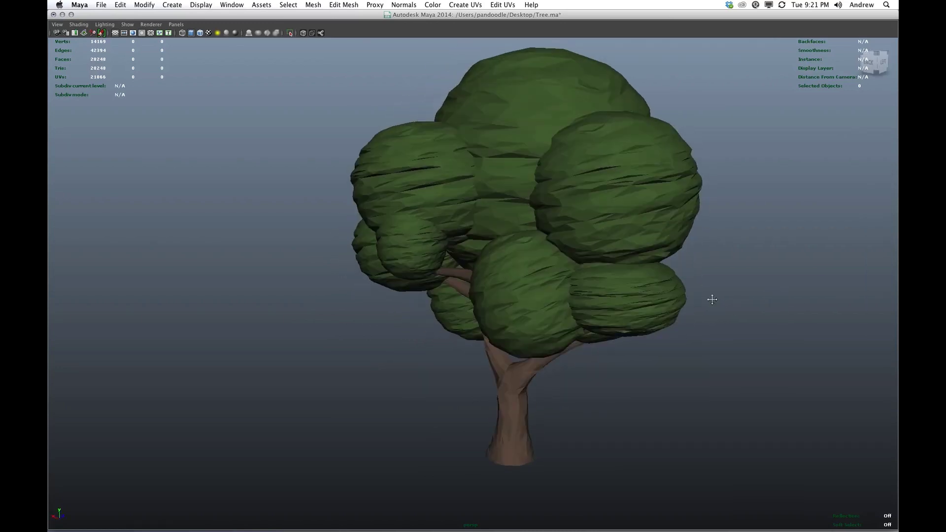
{"action": "middle_click_drag", "start_coordinate": [713, 299], "coordinate": [641, 319], "text": "alt"}
{"action": "scroll", "coordinate": [640, 319], "scroll_direction": "up", "scroll_amount": 3}
{"action": "left_click_drag", "start_coordinate": [661, 296], "coordinate": [636, 357], "text": "alt"}
{"action": "scroll", "coordinate": [635, 355], "scroll_direction": "down", "scroll_amount": 3}
{"action": "left_click_drag", "start_coordinate": [695, 351], "coordinate": [691, 353], "text": "alt"}
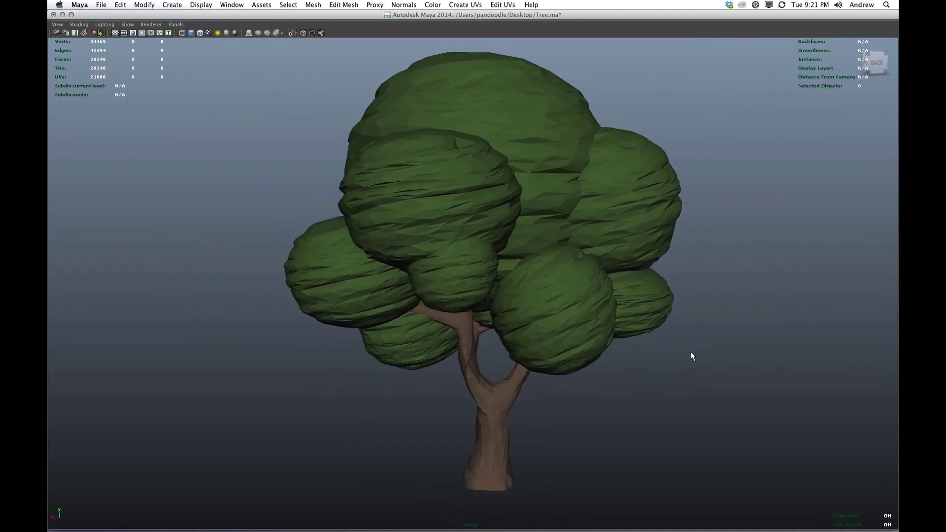
{"action": "scroll", "coordinate": [691, 353], "scroll_direction": "up", "scroll_amount": 5}
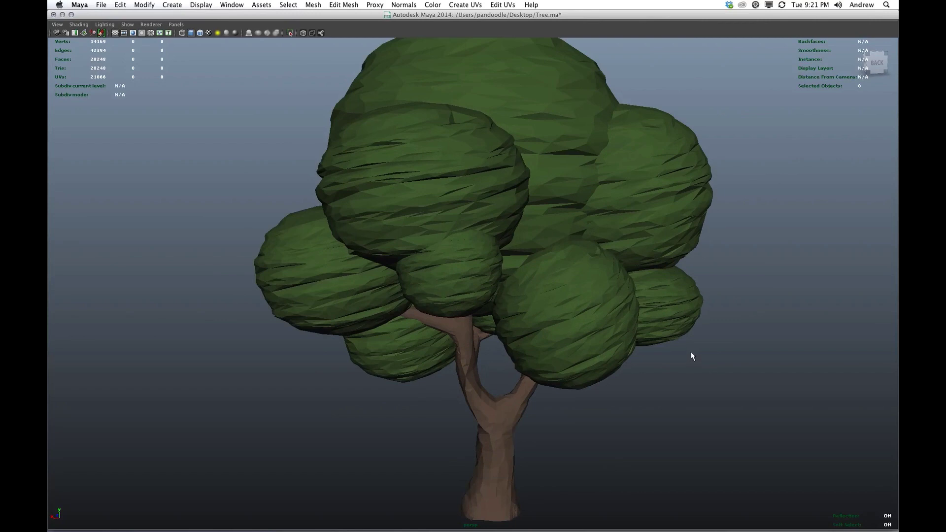
{"action": "middle_click_drag", "start_coordinate": [706, 363], "coordinate": [744, 342], "text": "alt"}
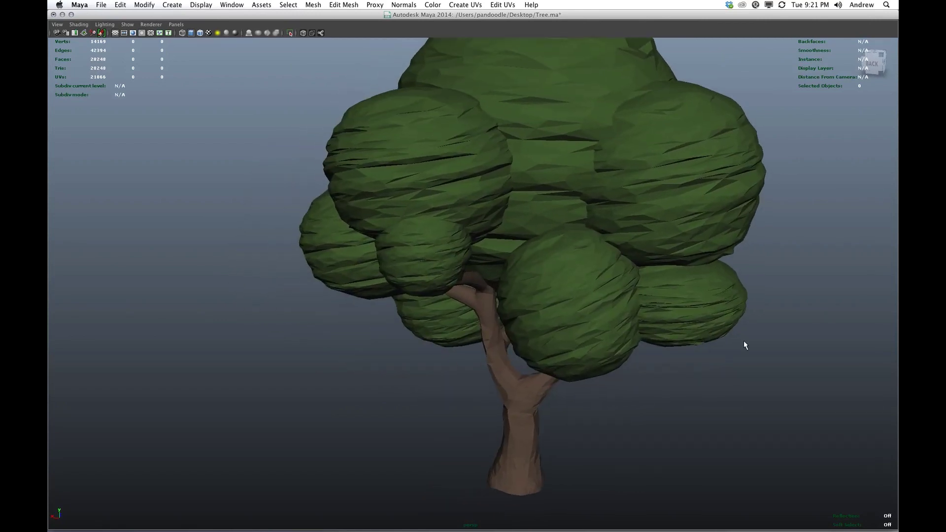
- Open RoomAO.png from the desktop to view the ambient occlusion example, close it and switch back to Maya
{"action": "left_click", "coordinate": [63, 16]}
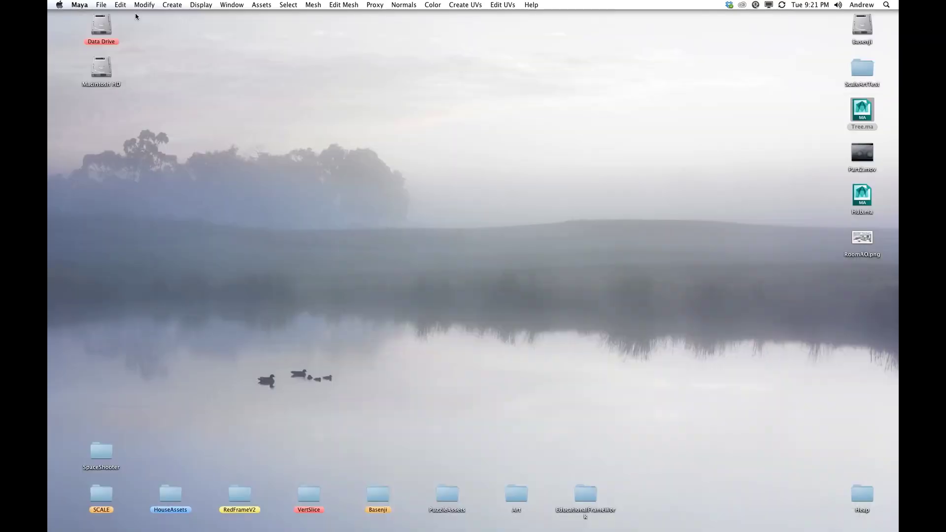
{"action": "double_click", "coordinate": [862, 239]}
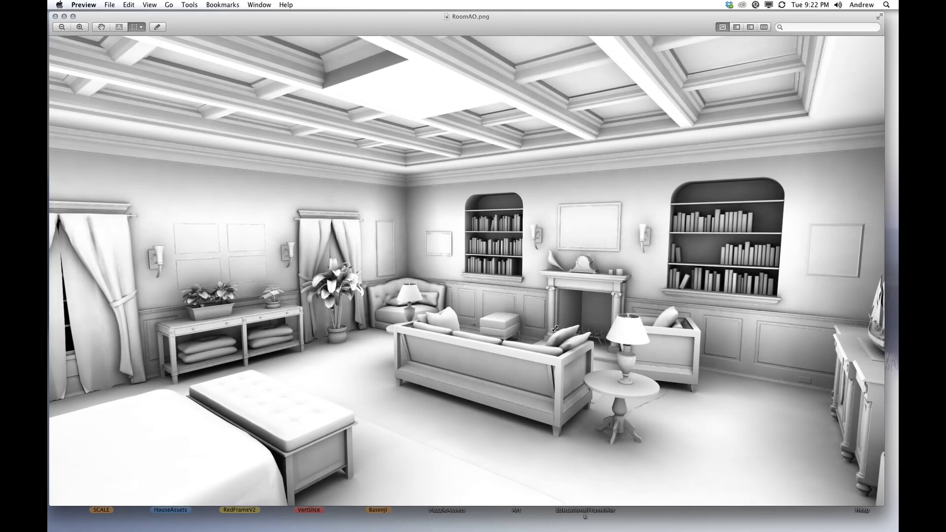
{"action": "key", "text": "super+w"}
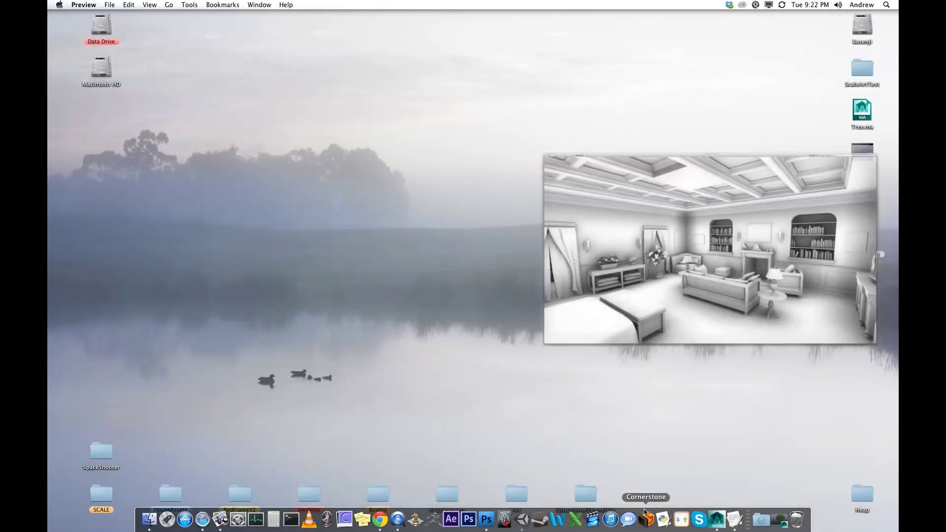
{"action": "left_click", "coordinate": [725, 527]}
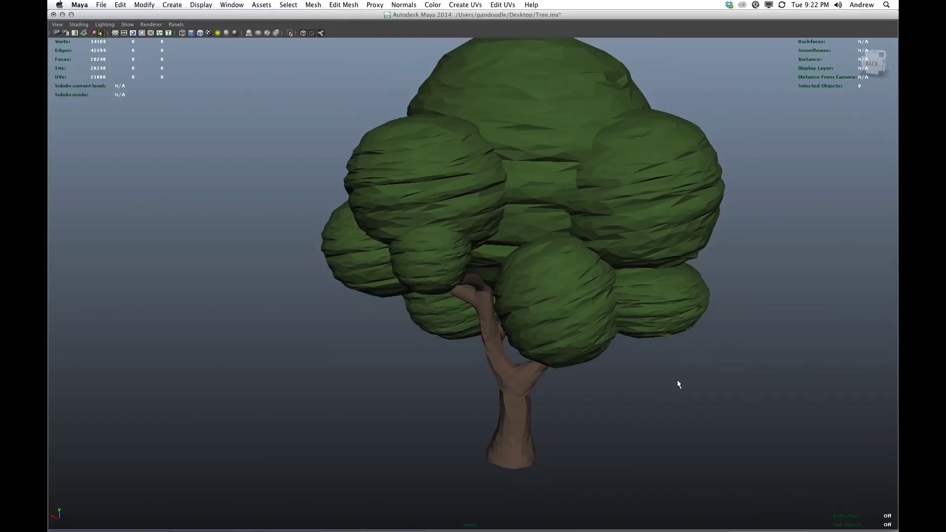
- Create an Ilr Occ Sampler material in Hypershade
{"action": "mouse_move", "coordinate": [722, 366]}
{"action": "left_mouse_down", "text": "alt"}
{"action": "mouse_move", "coordinate": [598, 361]}
{"action": "mouse_move", "coordinate": [749, 366]}
{"action": "mouse_move", "coordinate": [723, 353]}
{"action": "left_mouse_up", "text": "alt"}
{"action": "right_click_drag", "start_coordinate": [723, 352], "coordinate": [651, 376], "text": "alt"}
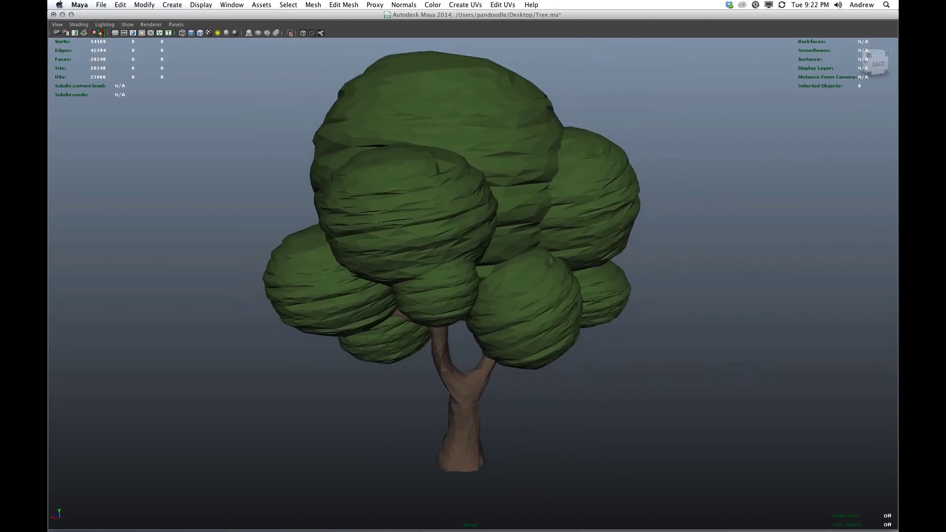
{"action": "left_click", "coordinate": [232, 5]}
{"action": "mouse_move", "coordinate": [277, 30]}
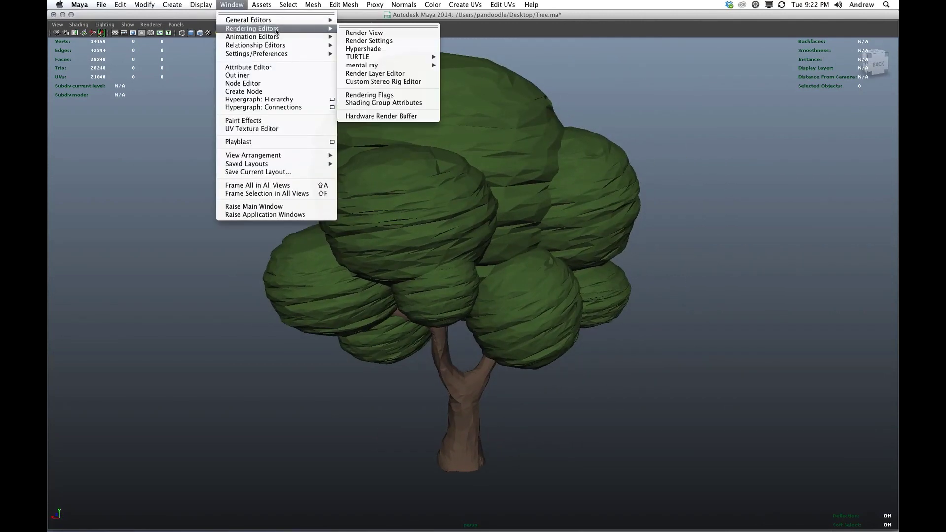
{"action": "left_click", "coordinate": [371, 50]}
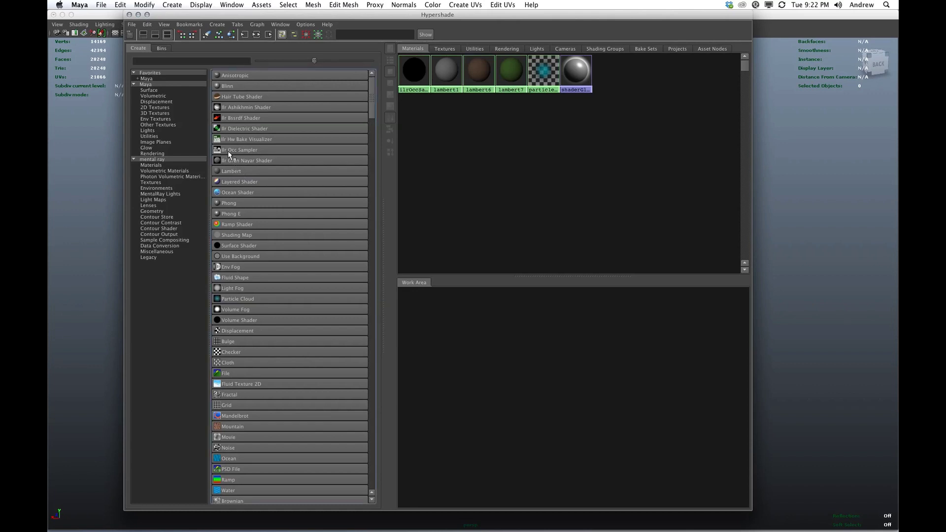
{"action": "left_click", "coordinate": [258, 149]}
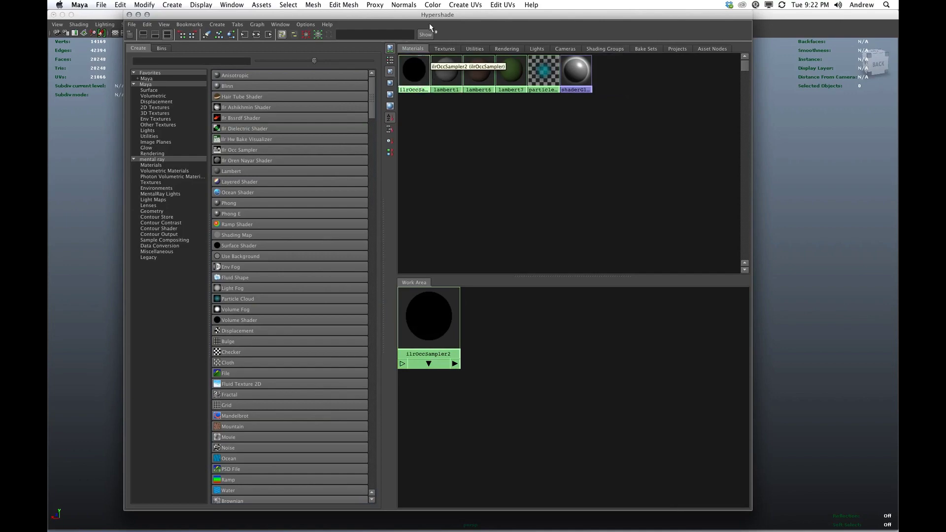
- Assign the ilrOccSampler2 material to the tree and close Hypershade
{"action": "left_click_drag", "start_coordinate": [438, 16], "coordinate": [485, 341]}
{"action": "left_click", "coordinate": [493, 266]}
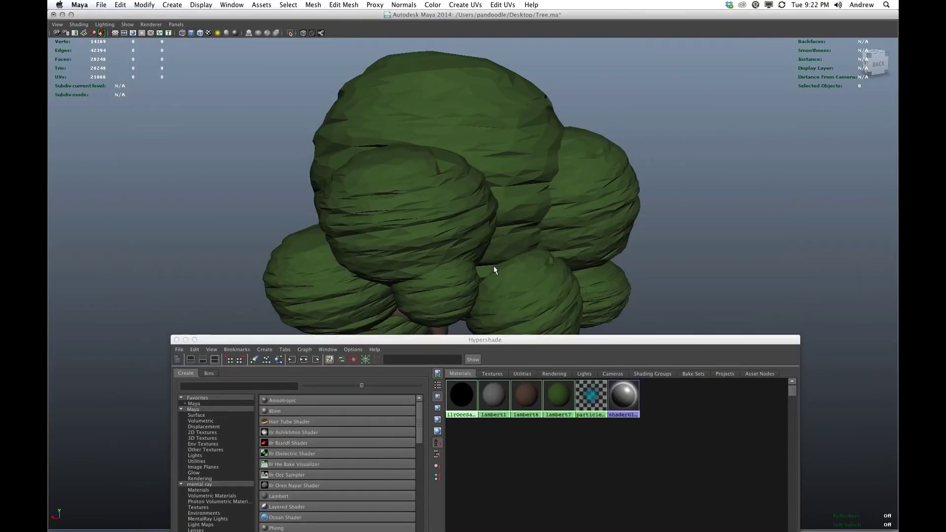
{"action": "key", "text": "f"}
{"action": "middle_click_drag", "start_coordinate": [461, 399], "coordinate": [440, 178]}
{"action": "left_click", "coordinate": [603, 290]}
{"action": "left_click_drag", "start_coordinate": [588, 344], "coordinate": [572, 15]}
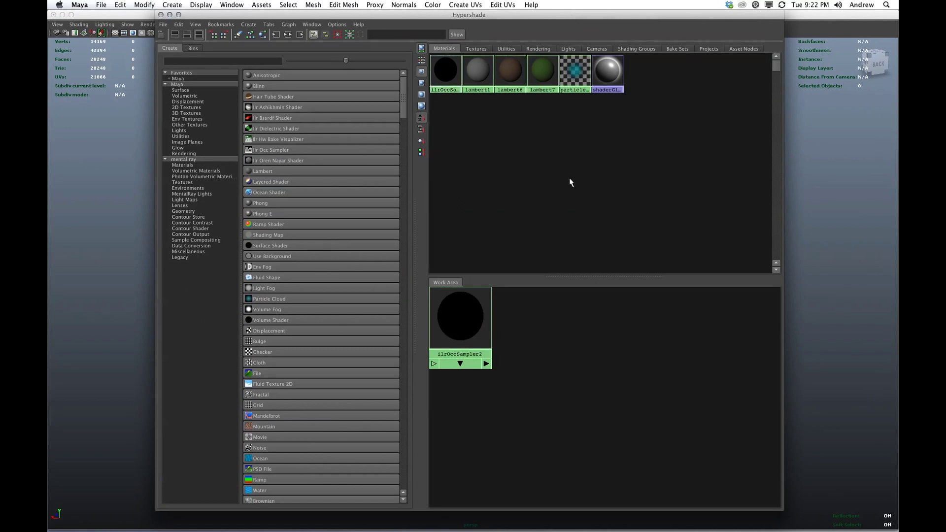
{"action": "key", "text": "super+w"}
{"action": "left_click_drag", "start_coordinate": [667, 256], "coordinate": [661, 278], "text": "alt"}
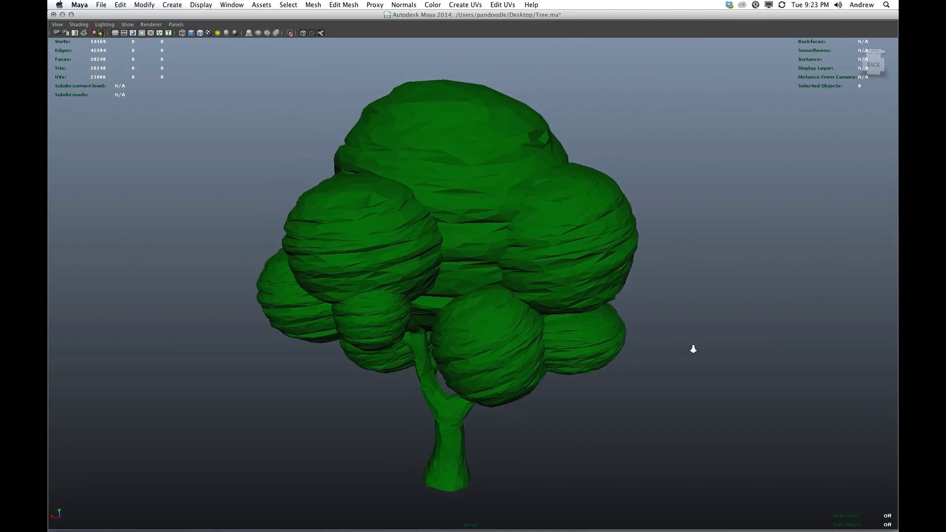
- Check the loading status of Turtle.bundle in the Plug-in Manager and close it
{"action": "scroll", "coordinate": [694, 350], "scroll_direction": "up", "scroll_amount": 2}
{"action": "mouse_move", "coordinate": [696, 362]}
{"action": "middle_mouse_down", "text": "alt"}
{"action": "mouse_move", "coordinate": [702, 342]}
{"action": "mouse_move", "coordinate": [709, 365]}
{"action": "middle_mouse_up", "text": "alt"}
{"action": "left_click", "coordinate": [203, 4]}
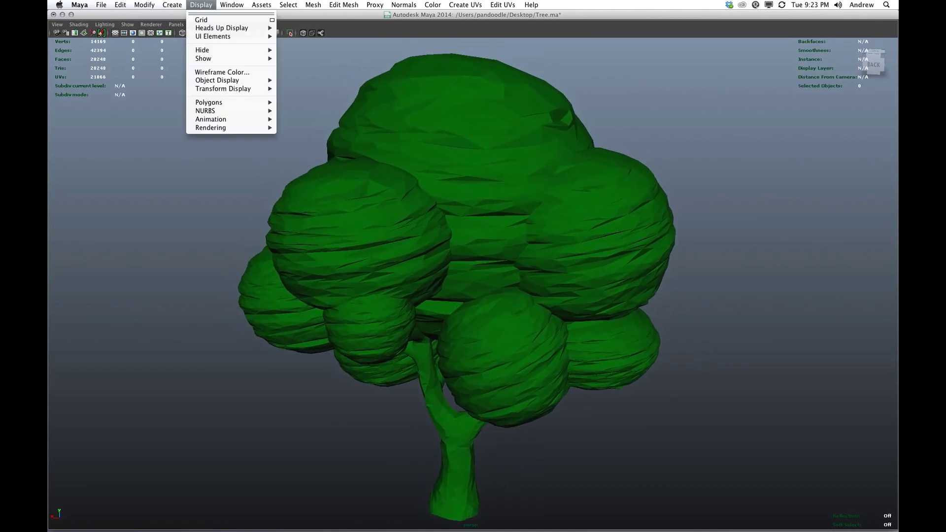
{"action": "mouse_move", "coordinate": [233, 5]}
{"action": "mouse_move", "coordinate": [260, 55]}
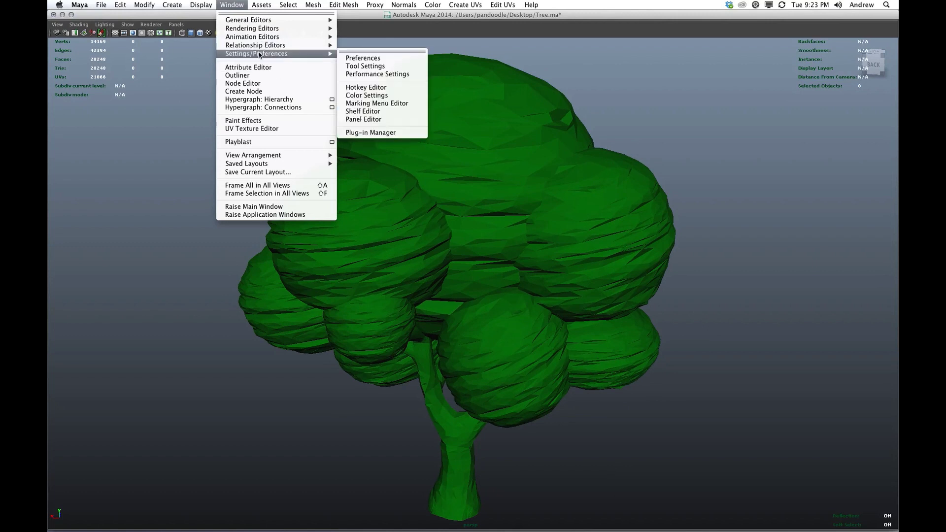
{"action": "left_click", "coordinate": [377, 131]}
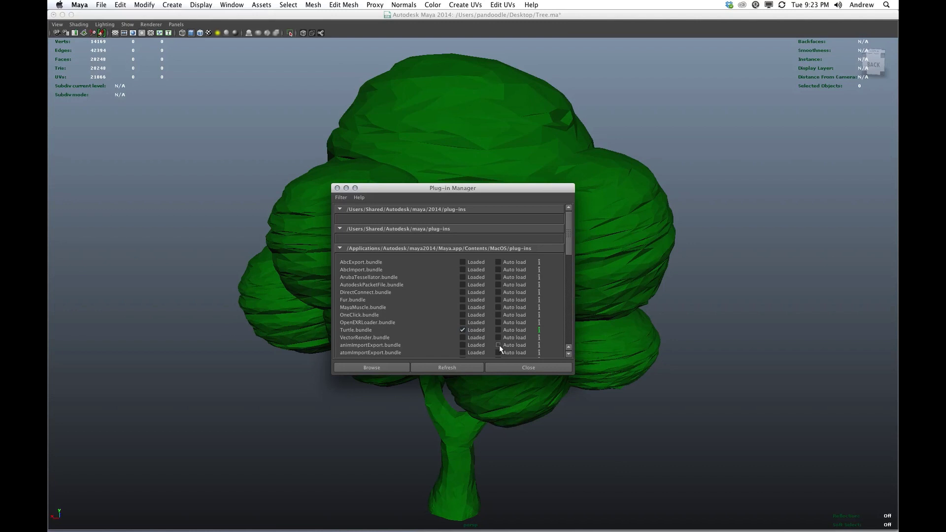
{"action": "left_click", "coordinate": [529, 368]}
- Restore the full interface and review the Common and TURTLE sampling options in the render settings beside the tree
{"action": "key", "text": "ctrl+space"}
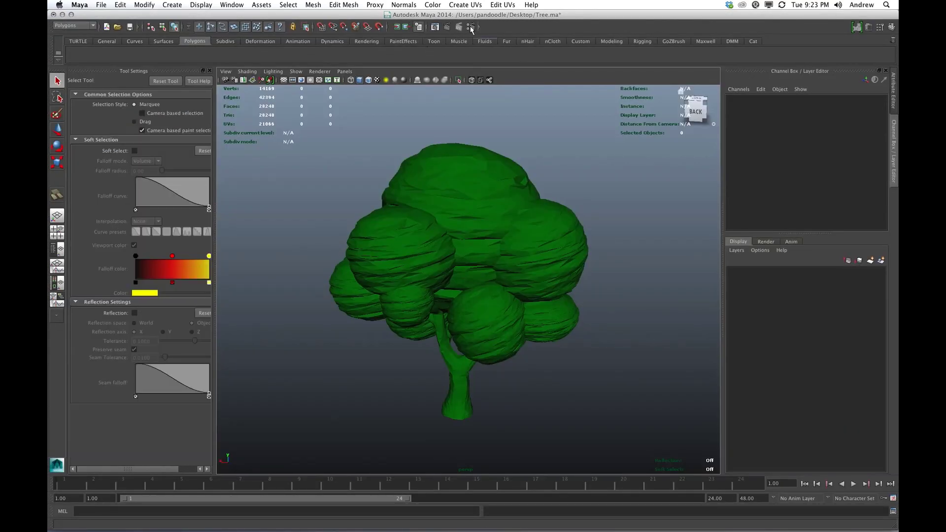
{"action": "left_click", "coordinate": [471, 27]}
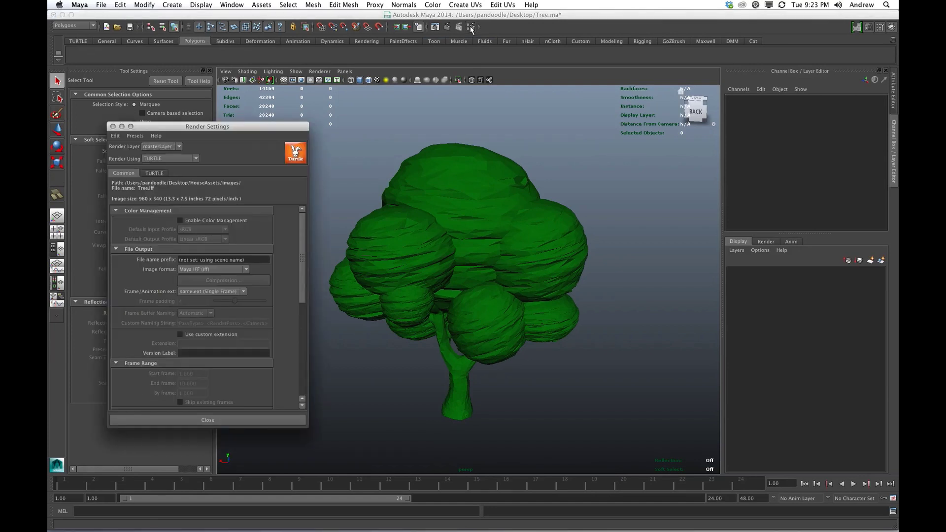
{"action": "left_click_drag", "start_coordinate": [271, 128], "coordinate": [384, 124]}
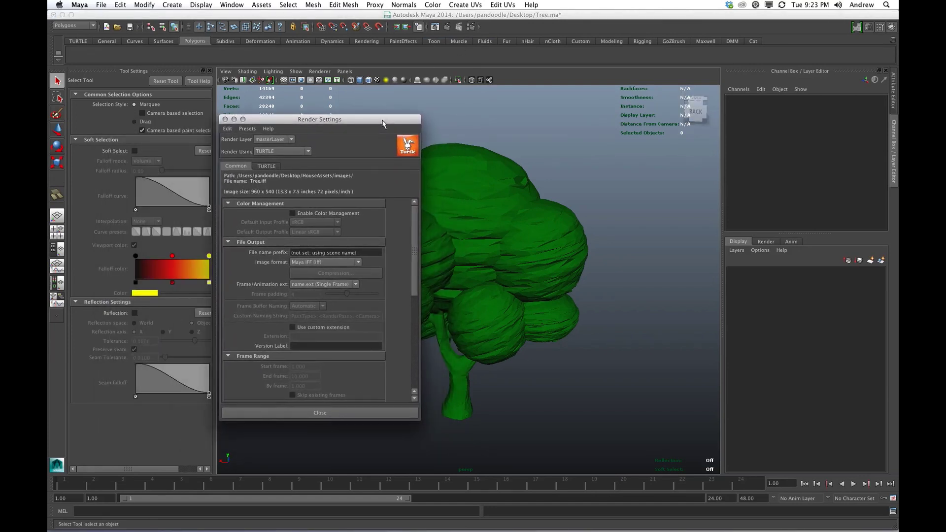
{"action": "left_click_drag", "start_coordinate": [498, 261], "coordinate": [602, 268], "text": "alt"}
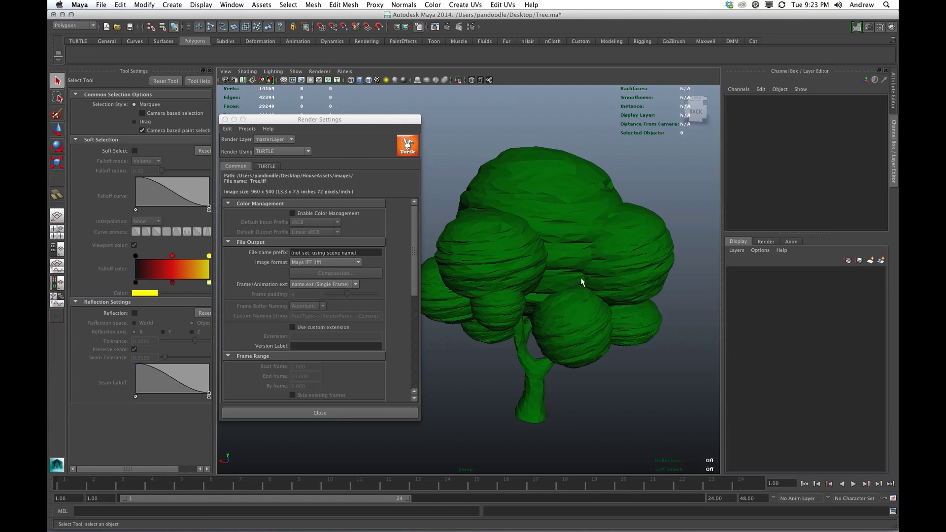
{"action": "scroll", "coordinate": [525, 293], "scroll_direction": "down", "scroll_amount": 2}
{"action": "middle_click_drag", "start_coordinate": [525, 295], "coordinate": [545, 275], "text": "alt"}
{"action": "scroll", "coordinate": [531, 313], "scroll_direction": "up", "scroll_amount": 2}
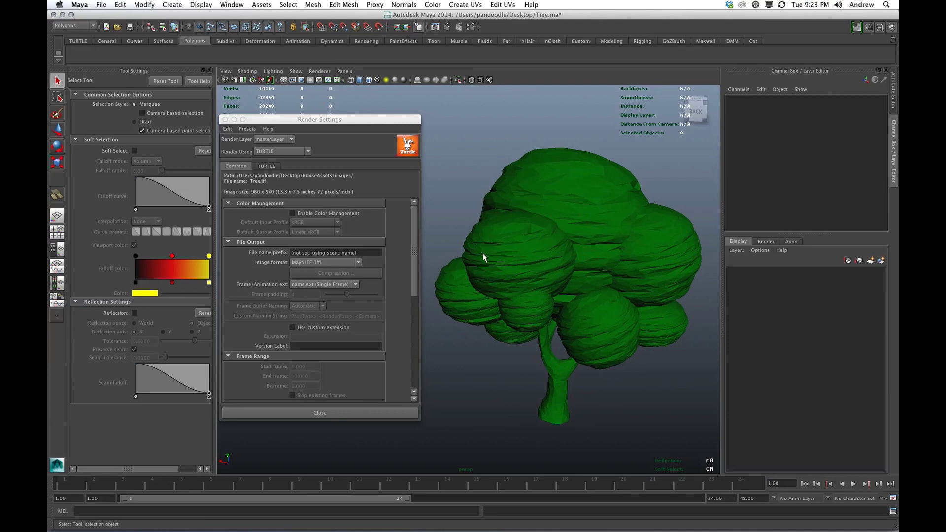
{"action": "left_click", "coordinate": [273, 166]}
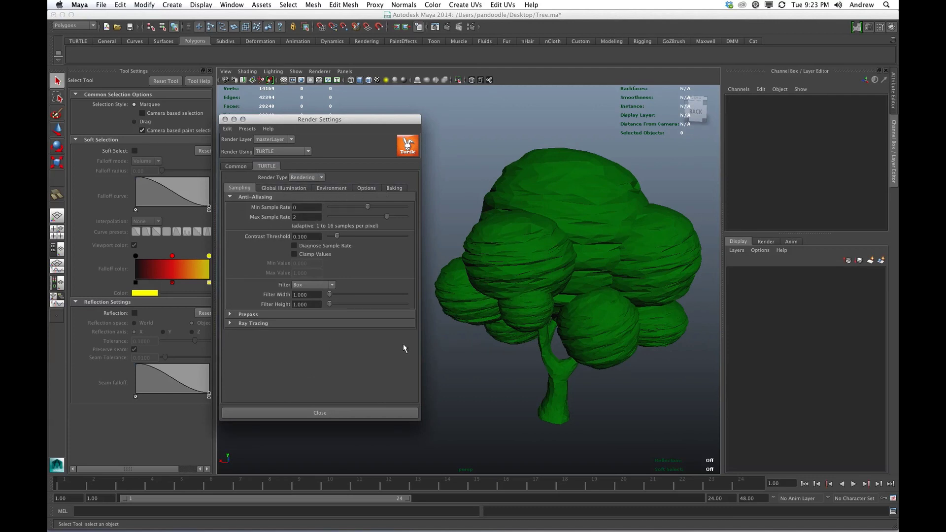
- Close the render settings, reframe the tree and render the current frame
{"action": "left_click", "coordinate": [400, 410]}
{"action": "left_click_drag", "start_coordinate": [592, 250], "coordinate": [471, 232], "text": "alt"}
{"action": "left_click", "coordinate": [449, 26]}
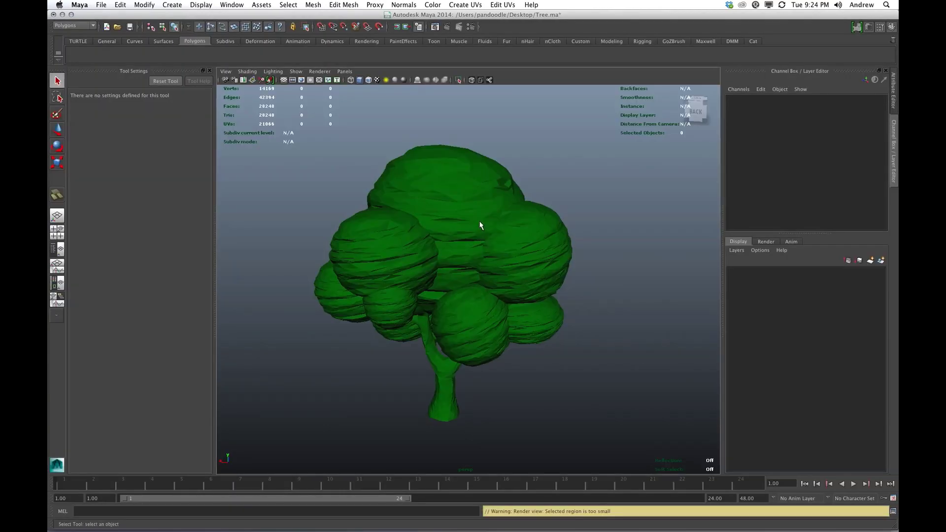
- Examine the tree's existing UV layout in the UV Texture Editor and close the editor
{"action": "left_click", "coordinate": [482, 221]}
{"action": "left_click", "coordinate": [232, 5]}
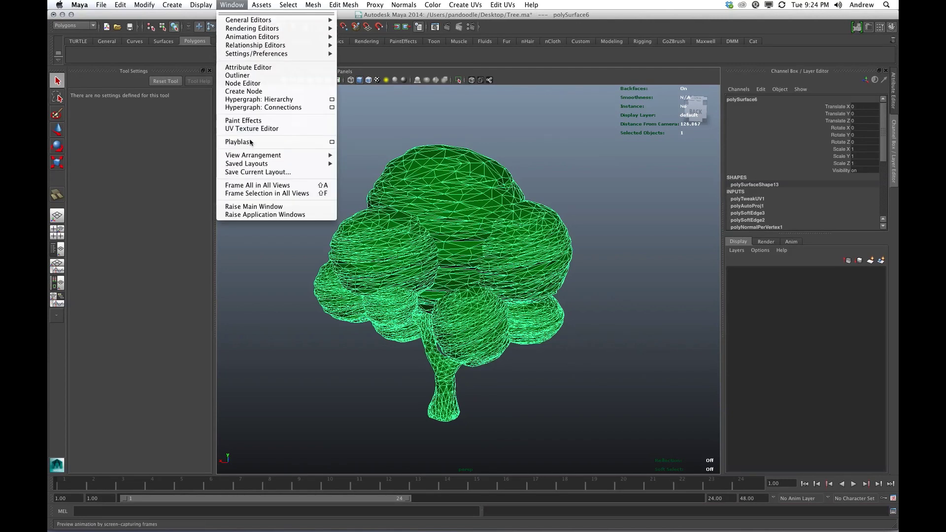
{"action": "left_click", "coordinate": [251, 130]}
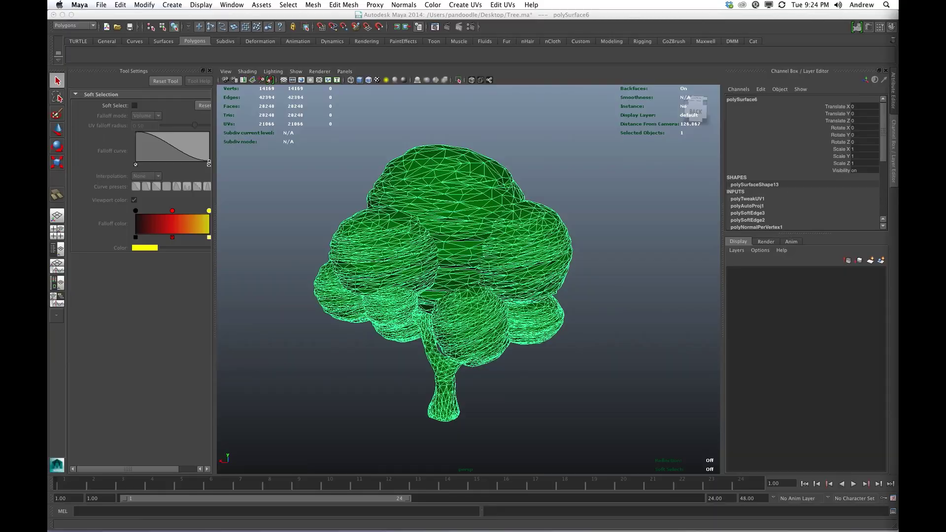
{"action": "left_click_drag", "start_coordinate": [893, 15], "coordinate": [130, 254]}
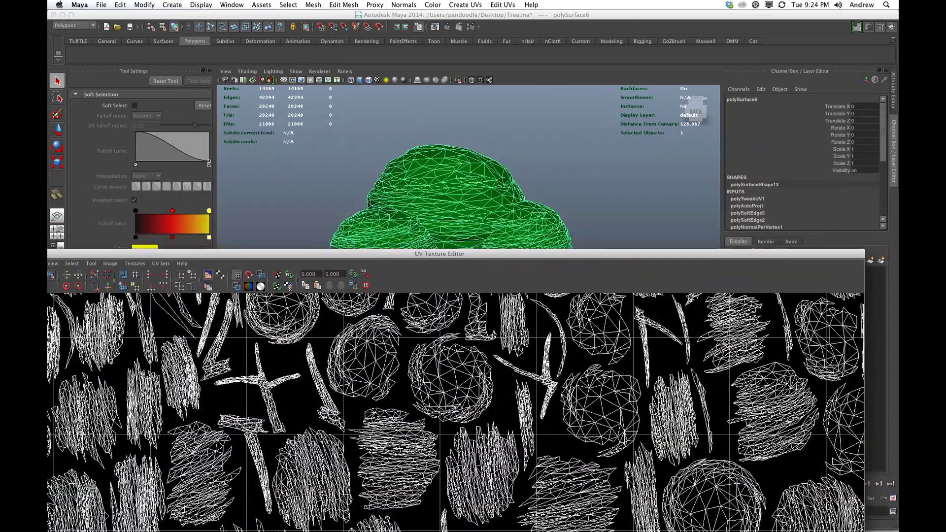
{"action": "scroll", "coordinate": [439, 299], "scroll_direction": "down", "scroll_amount": 5}
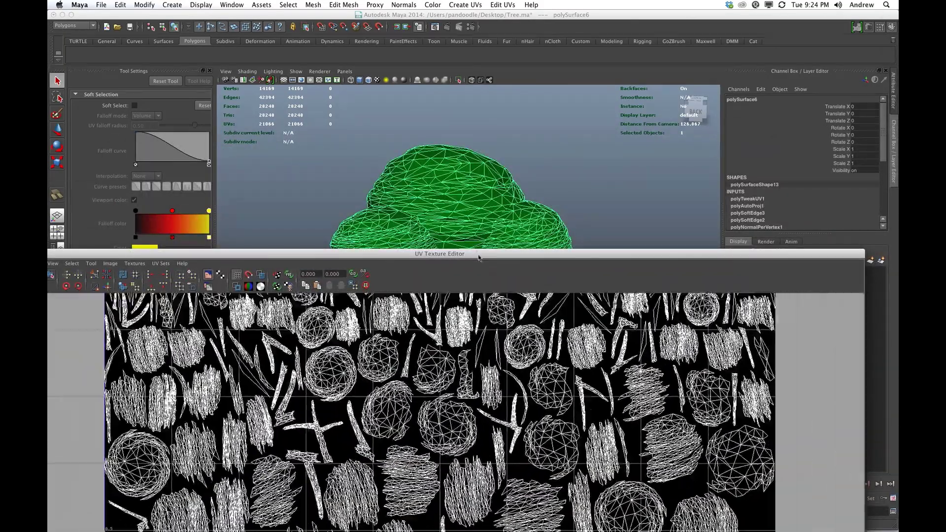
{"action": "left_click_drag", "start_coordinate": [478, 254], "coordinate": [447, 15]}
{"action": "scroll", "coordinate": [411, 290], "scroll_direction": "down", "scroll_amount": 8}
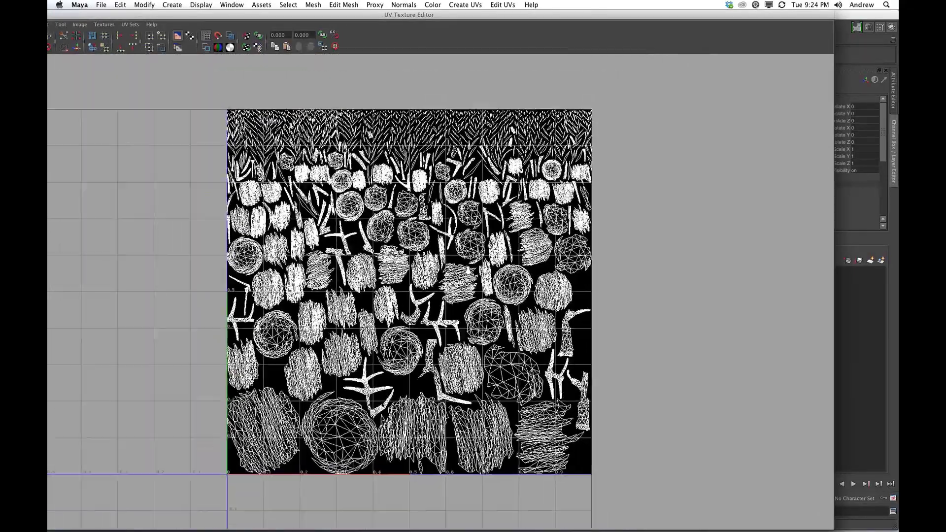
{"action": "scroll", "coordinate": [410, 291], "scroll_direction": "down", "scroll_amount": 3}
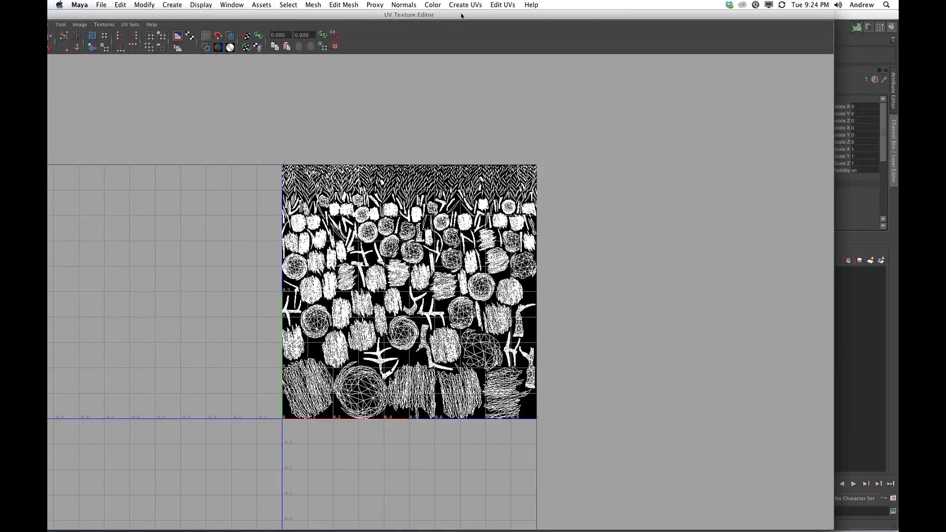
{"action": "left_click_drag", "start_coordinate": [462, 16], "coordinate": [544, 128]}
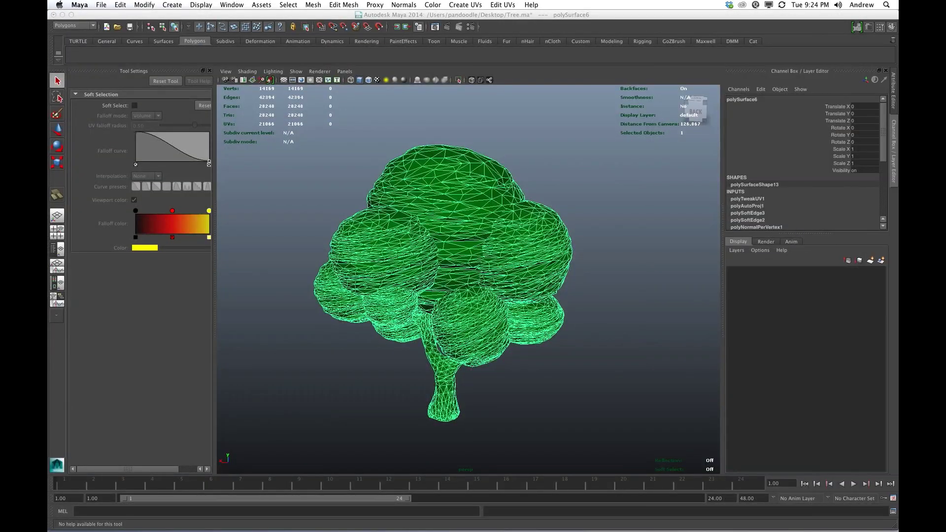
- Apply a planar UV mapping to the tree and return to object selection
{"action": "left_click", "coordinate": [433, 5]}
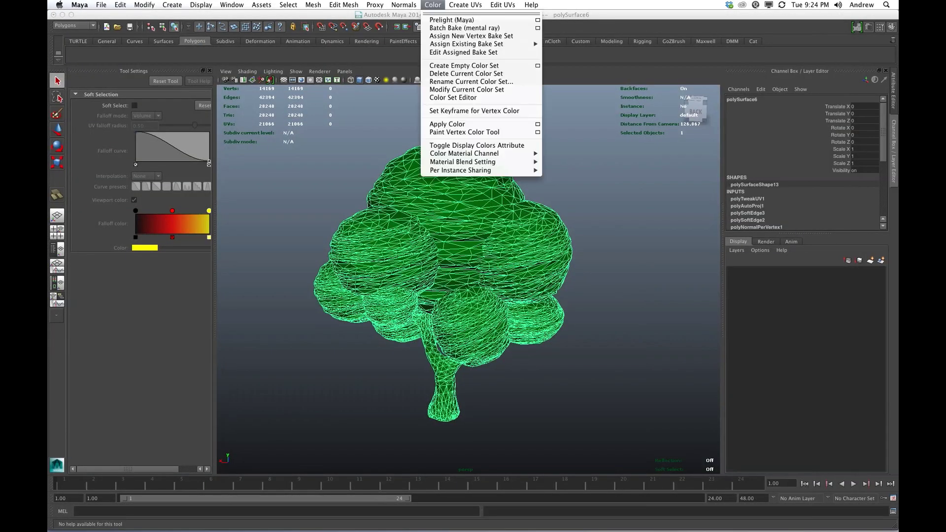
{"action": "mouse_move", "coordinate": [465, 5]}
{"action": "left_click", "coordinate": [469, 21]}
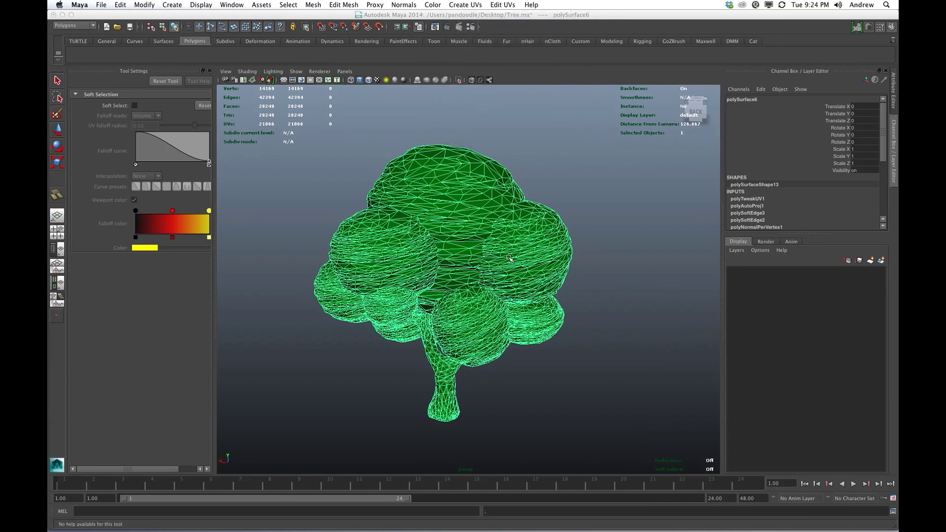
{"action": "key", "text": "F8"}
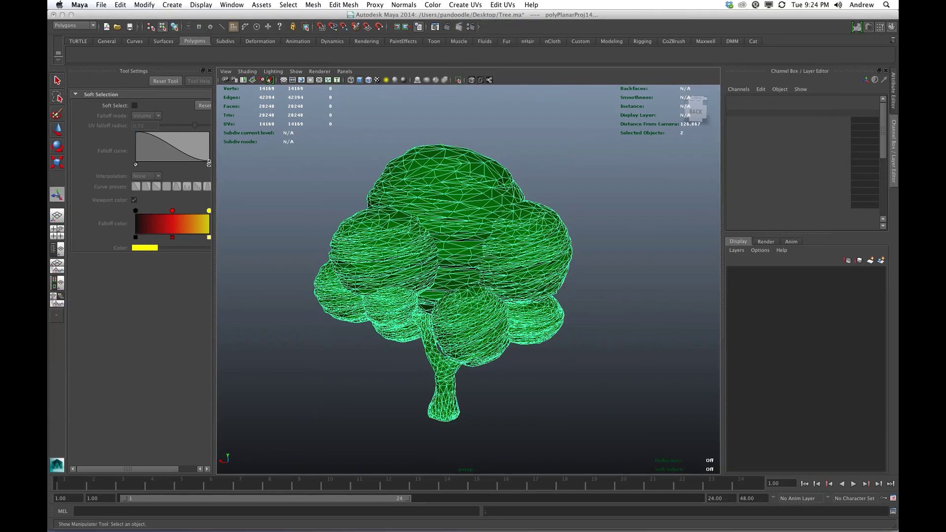
- Examine the tree's planar-mapped UVs up close in the UV Texture Editor and close the editor
{"action": "left_click_drag", "start_coordinate": [897, 222], "coordinate": [108, 33]}
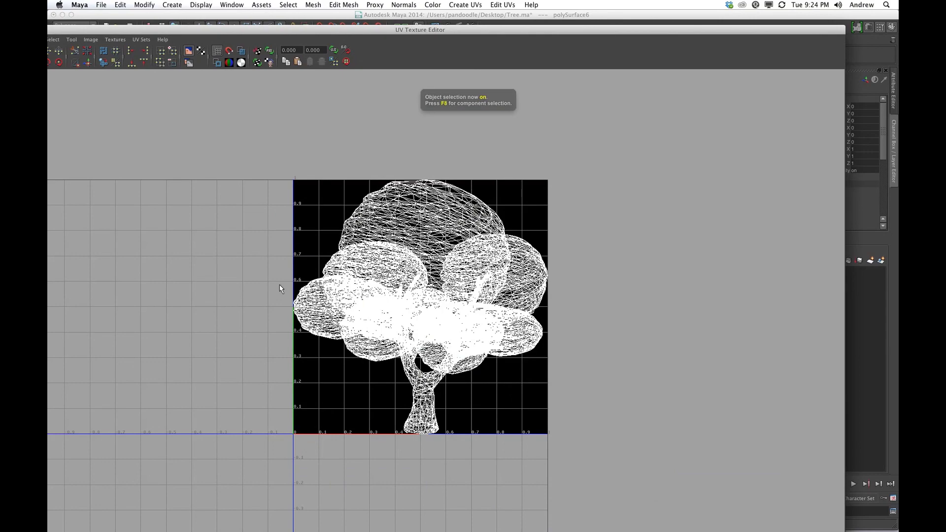
{"action": "scroll", "coordinate": [281, 289], "scroll_direction": "up", "scroll_amount": 5}
{"action": "middle_click_drag", "start_coordinate": [377, 324], "coordinate": [432, 324], "text": "alt"}
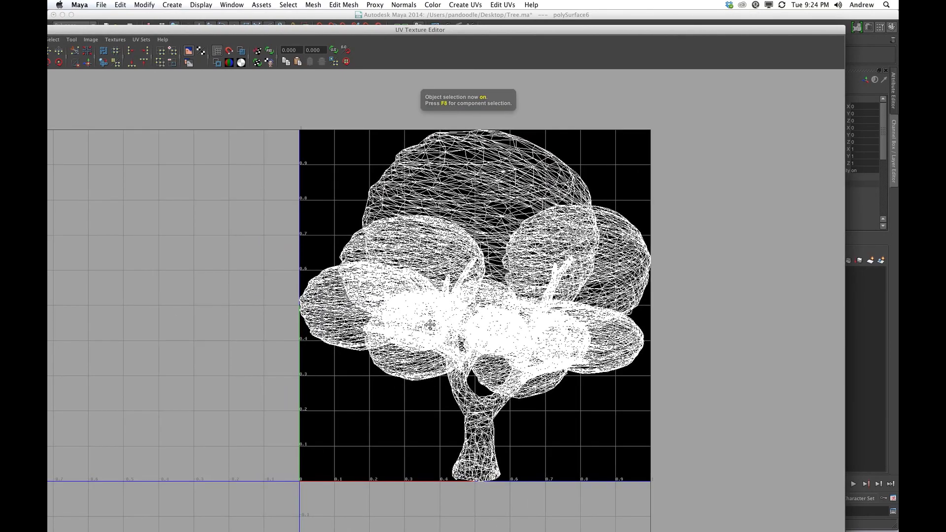
{"action": "scroll", "coordinate": [433, 325], "scroll_direction": "up", "scroll_amount": 1}
{"action": "scroll", "coordinate": [436, 328], "scroll_direction": "up", "scroll_amount": 5}
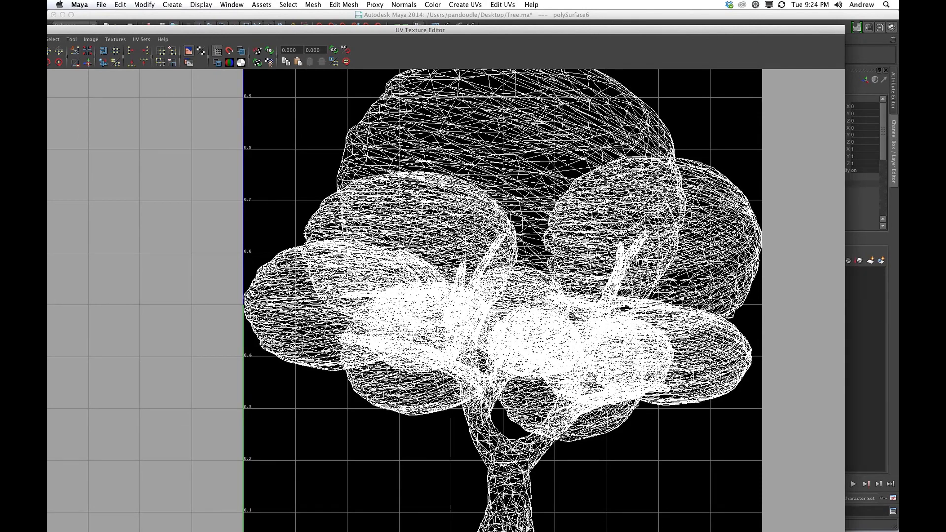
{"action": "scroll", "coordinate": [437, 330], "scroll_direction": "up", "scroll_amount": 3}
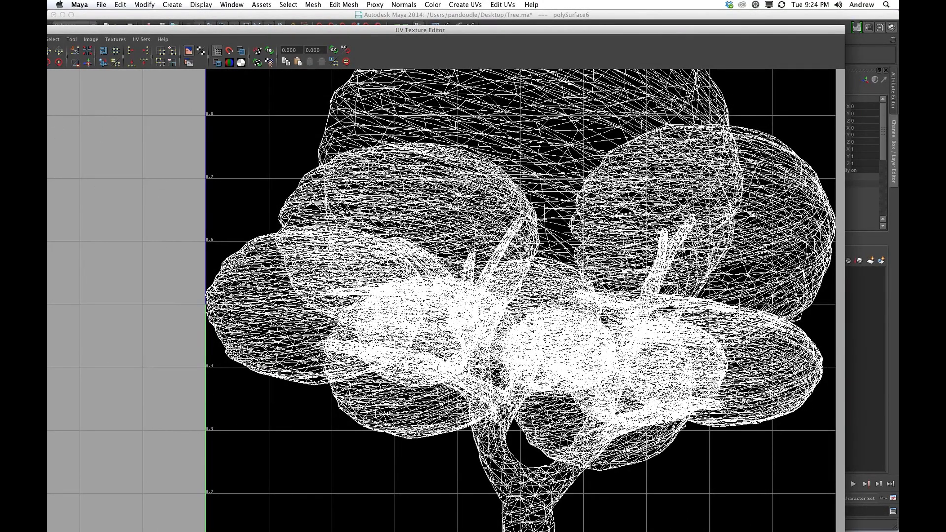
{"action": "scroll", "coordinate": [438, 329], "scroll_direction": "down", "scroll_amount": 7}
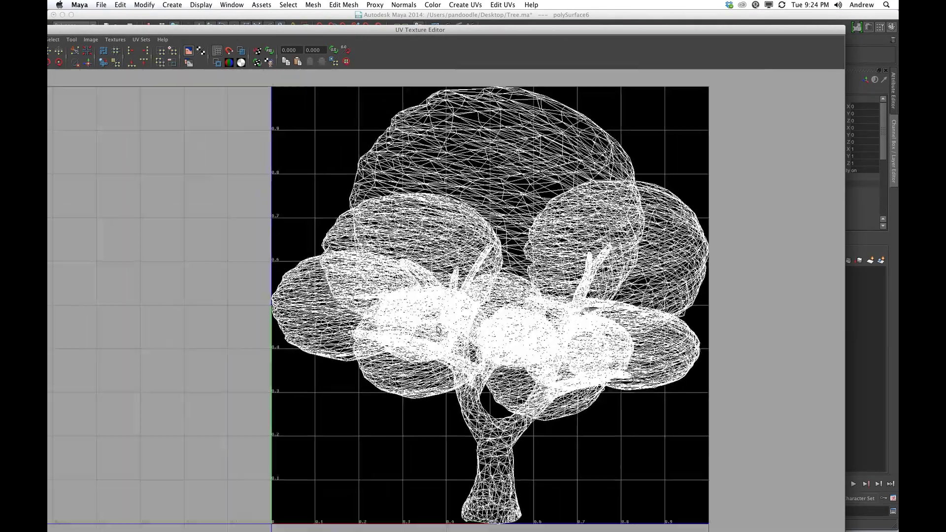
{"action": "left_click_drag", "start_coordinate": [138, 29], "coordinate": [280, 34]}
{"action": "left_click", "coordinate": [144, 36]}
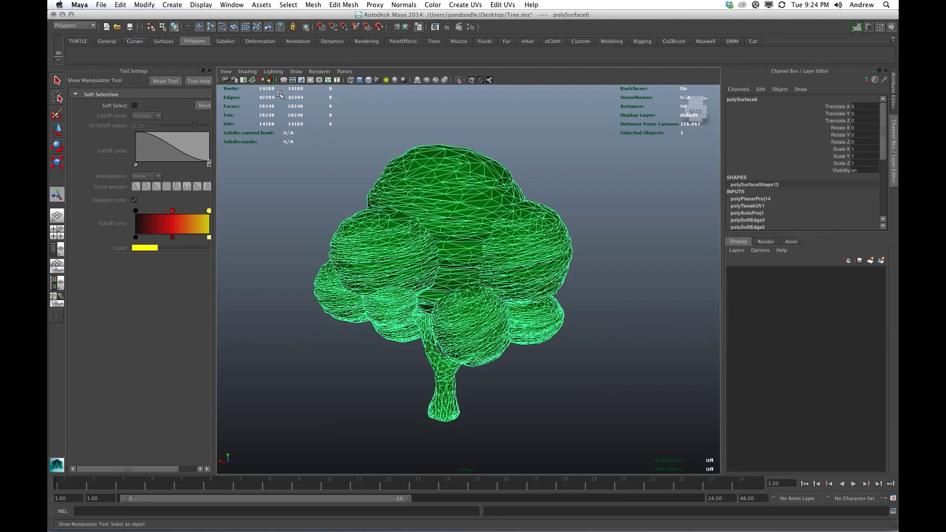
- Apply automatic UV mapping to the tree with Create new UV set turned off, and return to object selection
{"action": "left_click", "coordinate": [466, 5]}
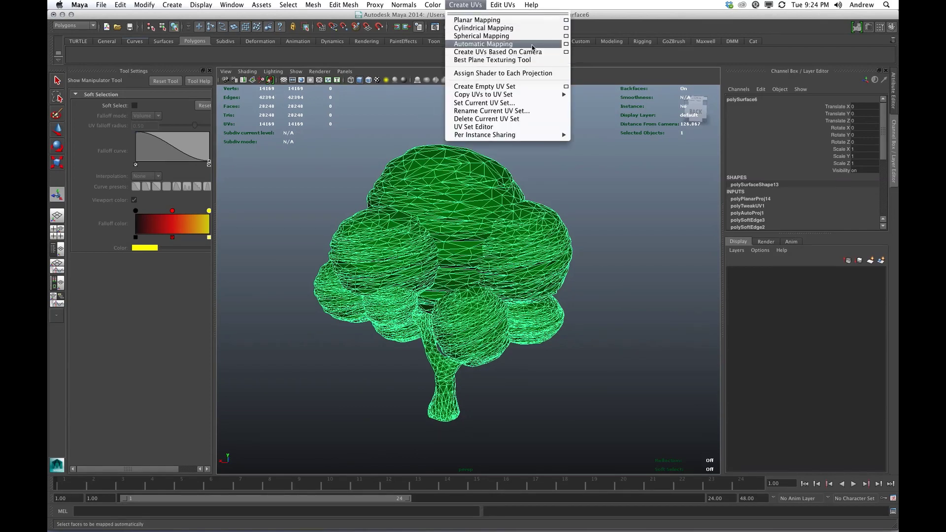
{"action": "left_click", "coordinate": [565, 45]}
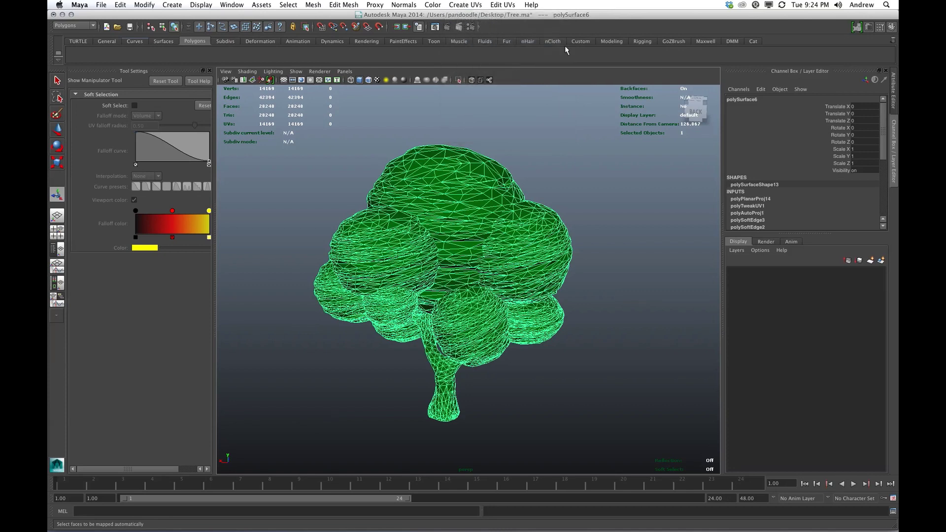
{"action": "left_click", "coordinate": [387, 337]}
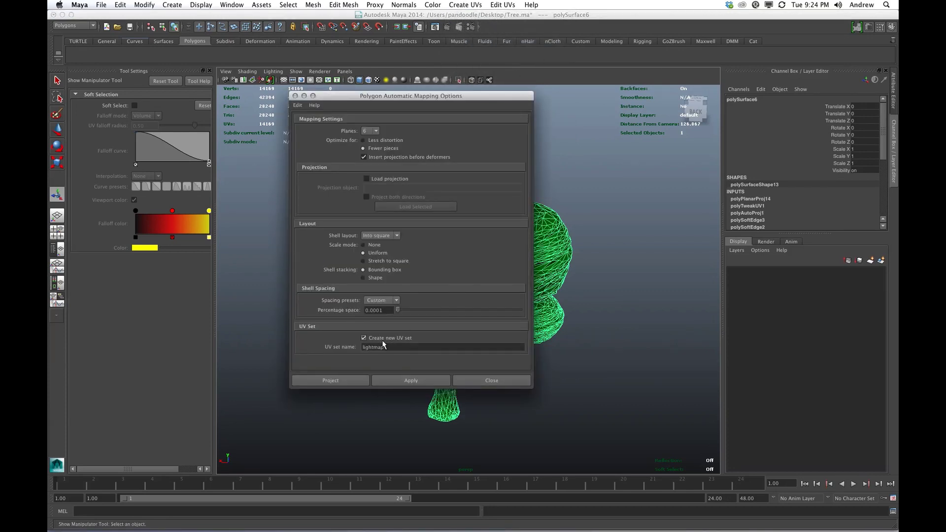
{"action": "left_click", "coordinate": [385, 338]}
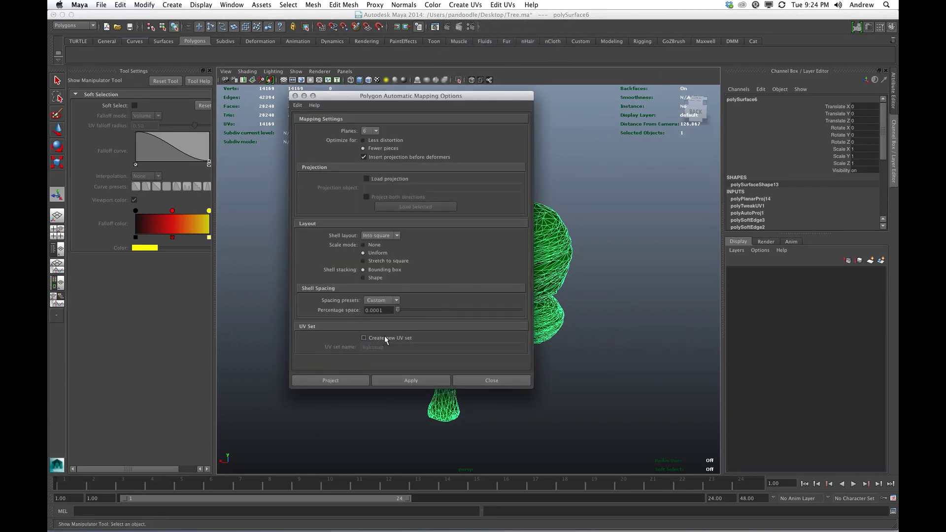
{"action": "left_click", "coordinate": [414, 382]}
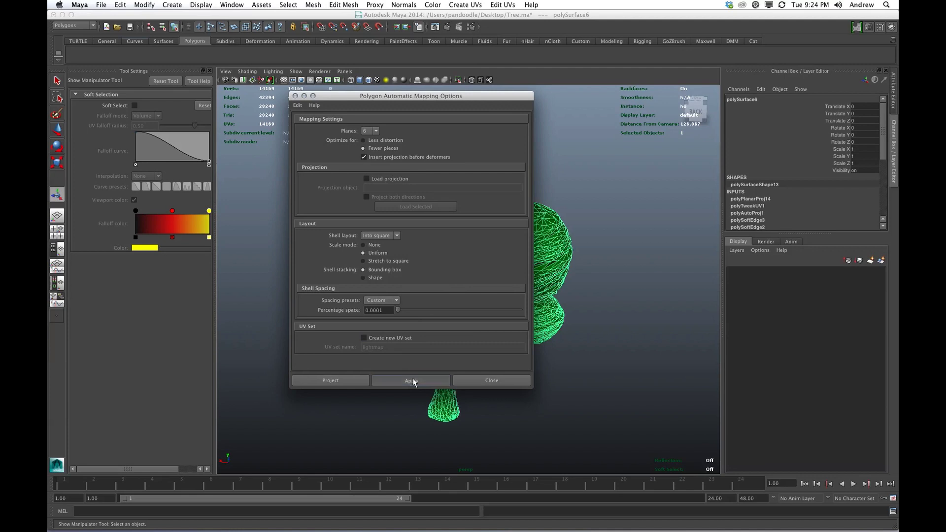
{"action": "key", "text": "F8"}
{"action": "left_click", "coordinate": [491, 380]}
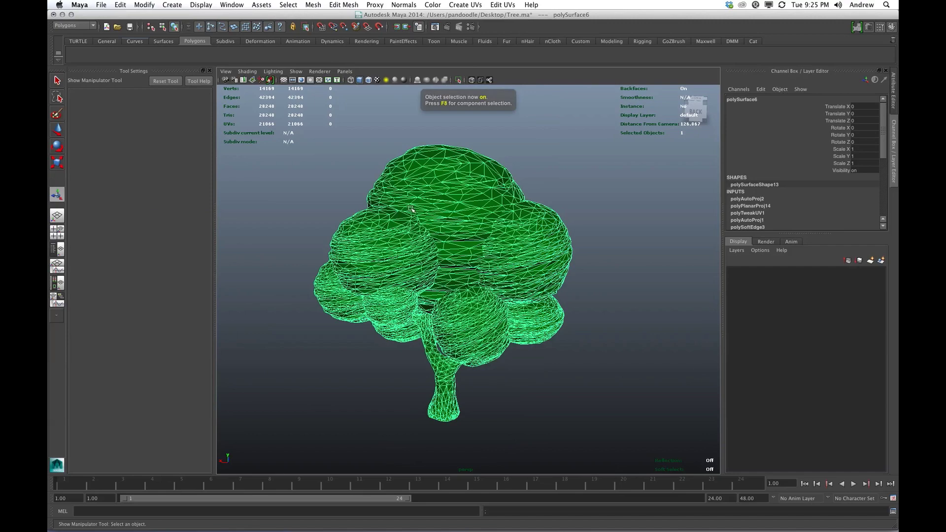
- Show the tree's automatic mapping in the UV Texture Editor with Shade UVs enabled and the background image hidden
{"action": "left_click", "coordinate": [261, 4]}
{"action": "mouse_move", "coordinate": [233, 5]}
{"action": "left_click", "coordinate": [258, 129]}
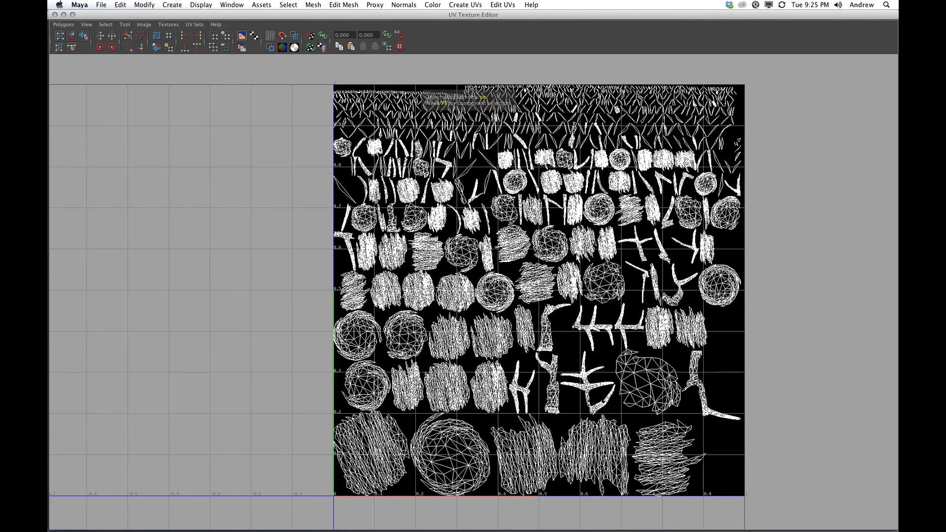
{"action": "middle_click_drag", "start_coordinate": [474, 236], "coordinate": [410, 235], "text": "alt"}
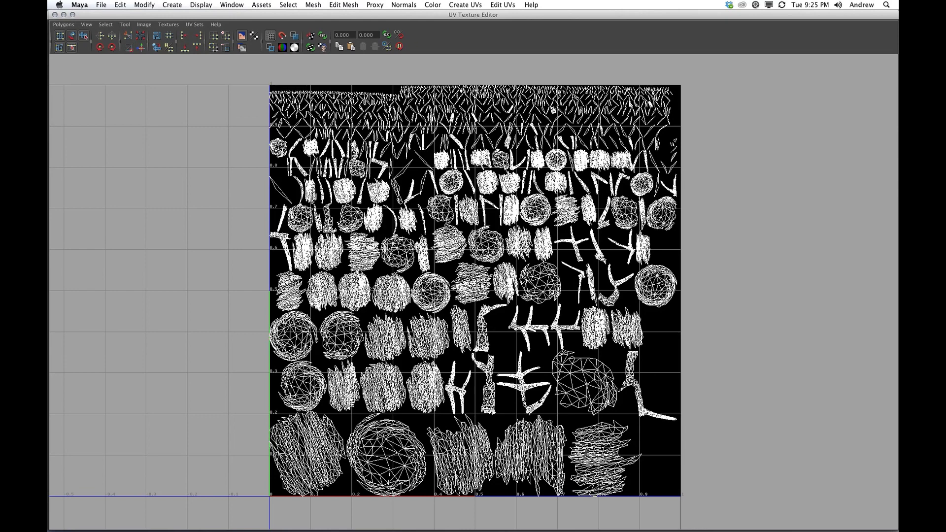
{"action": "left_click", "coordinate": [144, 24]}
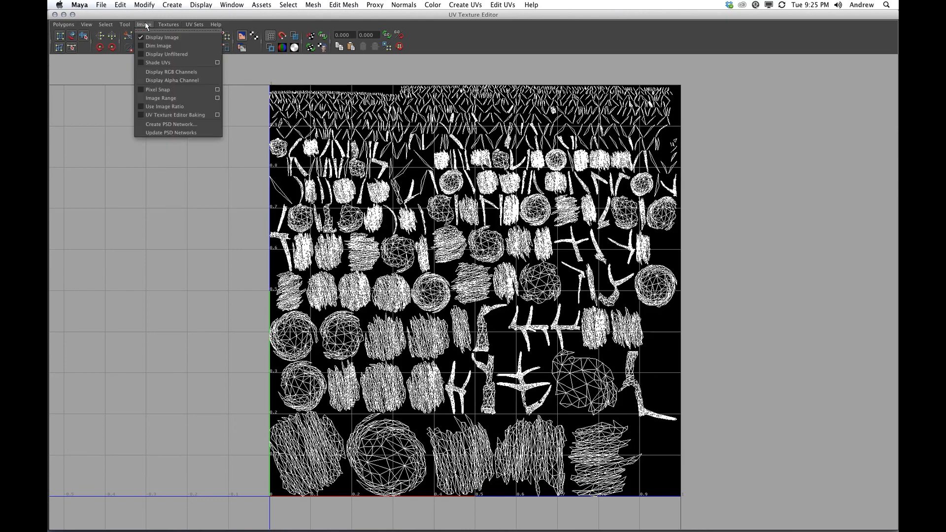
{"action": "left_click", "coordinate": [158, 62]}
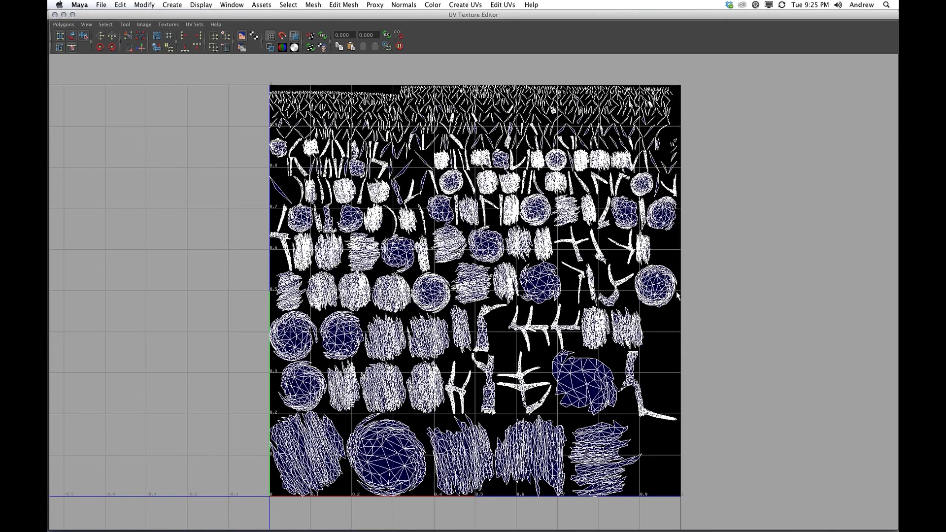
{"action": "left_click", "coordinate": [241, 36]}
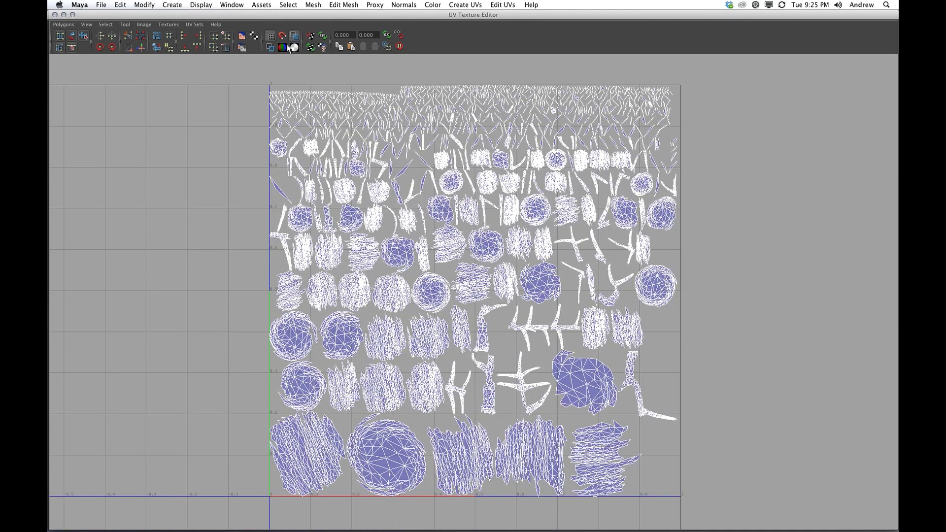
- Lay out the tree's UV shells with the Layout command
{"action": "left_click", "coordinate": [64, 24]}
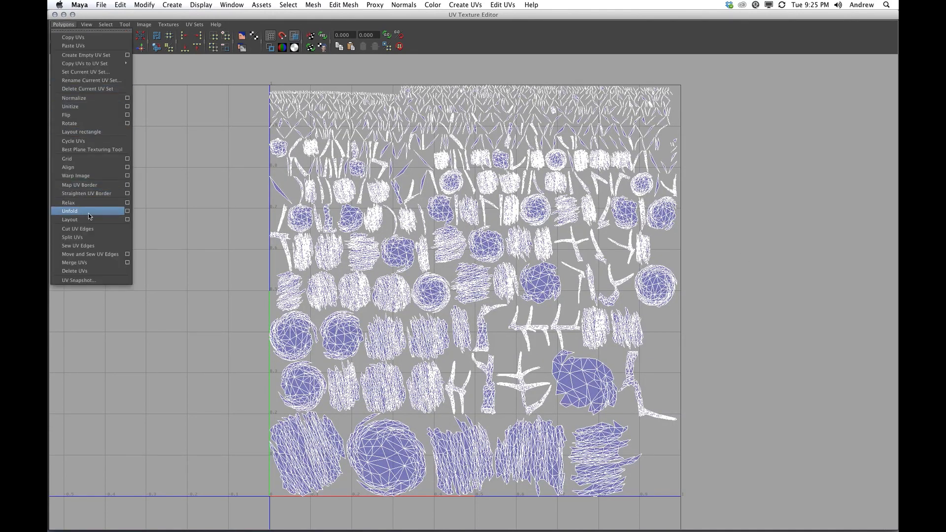
{"action": "left_click", "coordinate": [119, 220]}
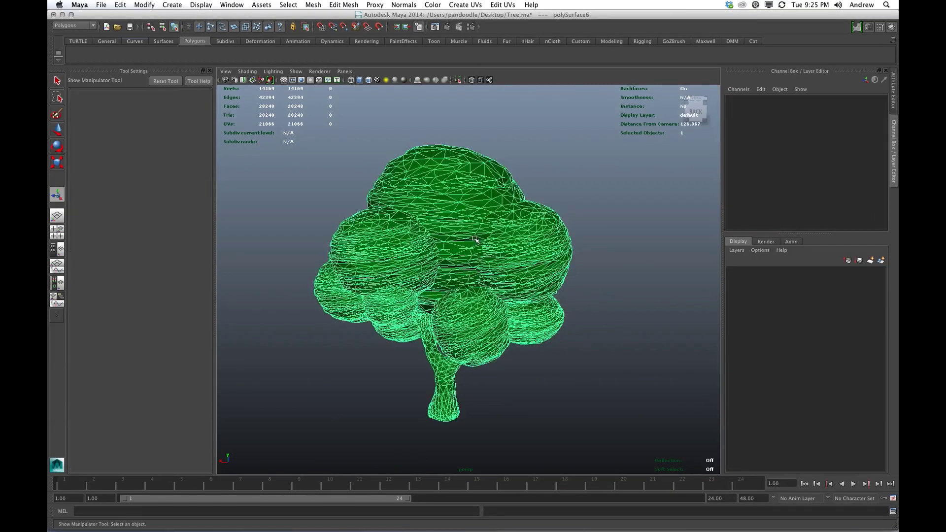
- Look through the list of available plug-ins in the Plug-in Manager and close it
{"action": "left_click", "coordinate": [232, 5]}
{"action": "mouse_move", "coordinate": [276, 53]}
{"action": "left_click", "coordinate": [386, 133]}
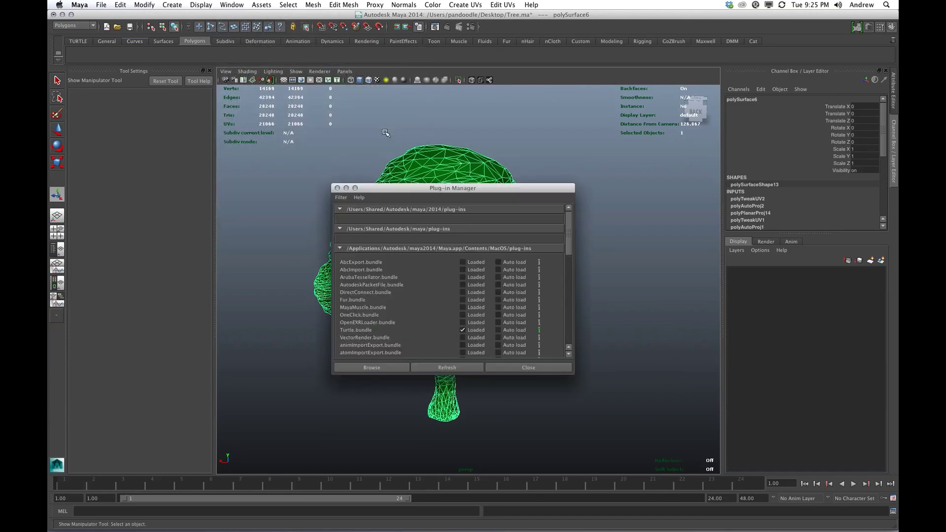
{"action": "scroll", "coordinate": [480, 304], "scroll_direction": "down", "scroll_amount": 2}
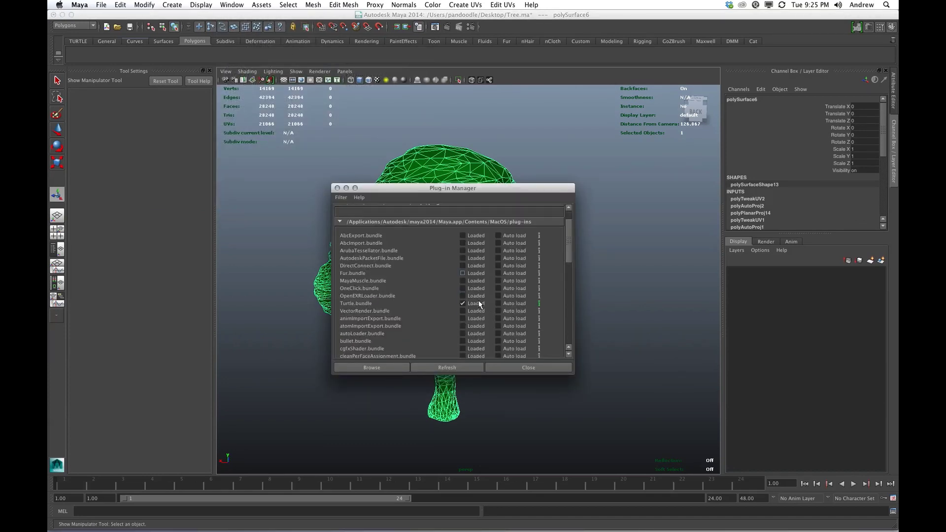
{"action": "scroll", "coordinate": [479, 304], "scroll_direction": "down", "scroll_amount": 10}
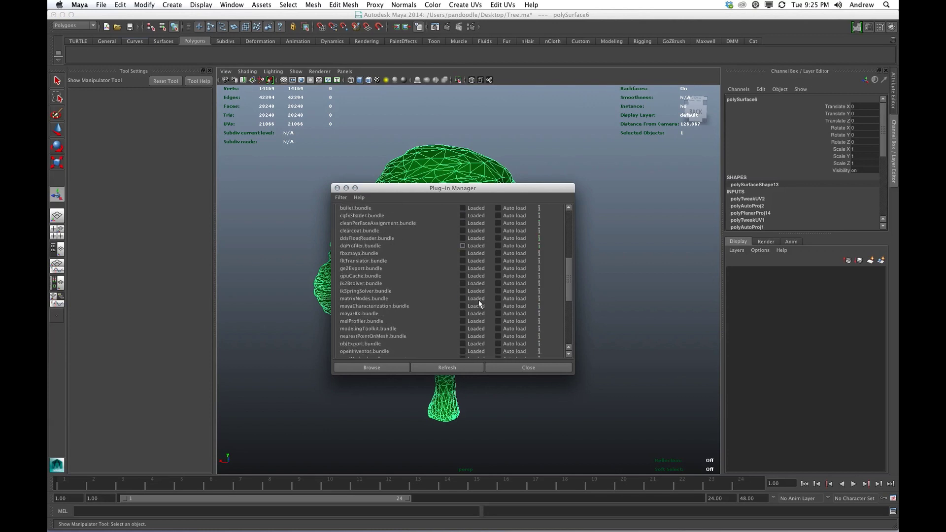
{"action": "scroll", "coordinate": [479, 304], "scroll_direction": "down", "scroll_amount": 2}
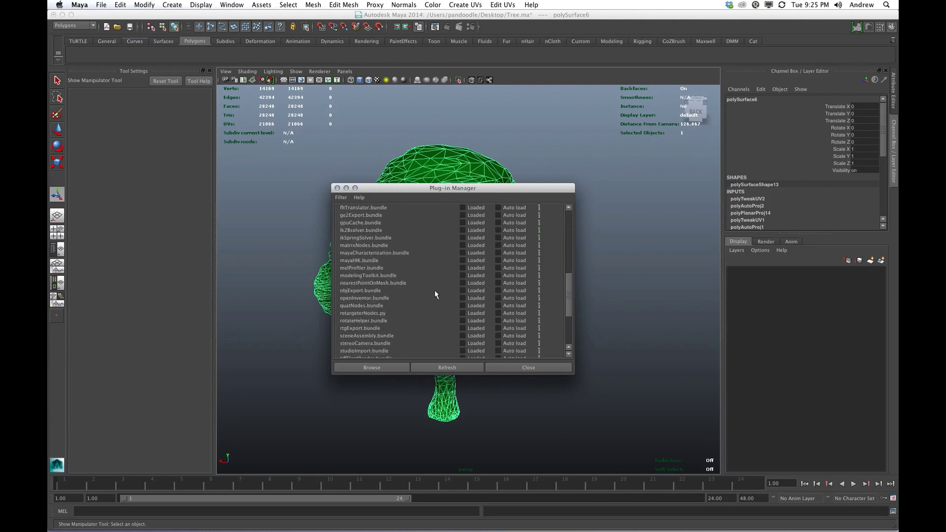
{"action": "left_click", "coordinate": [526, 370]}
- Assign the green lambert7 material to the whole tree from the Hypershade
{"action": "left_click", "coordinate": [101, 4]}
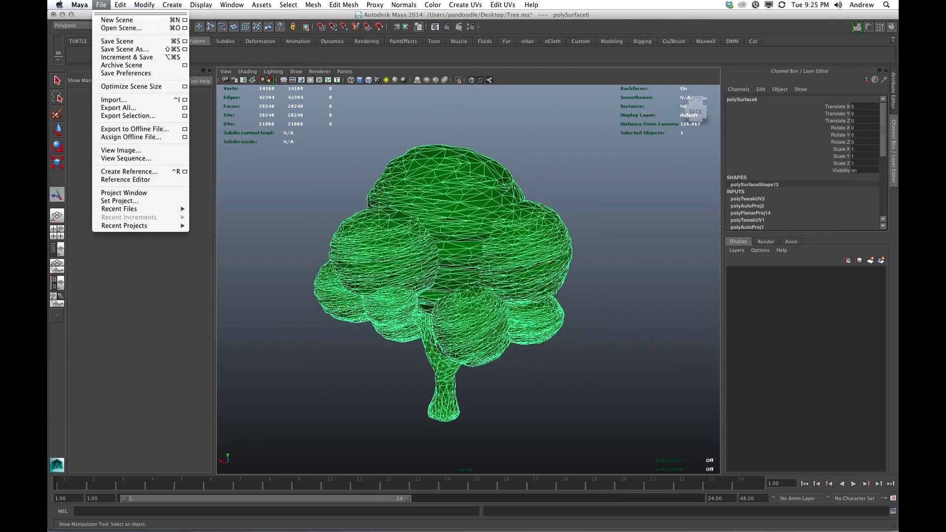
{"action": "left_click", "coordinate": [101, 4]}
{"action": "left_click", "coordinate": [231, 5]}
{"action": "mouse_move", "coordinate": [295, 31]}
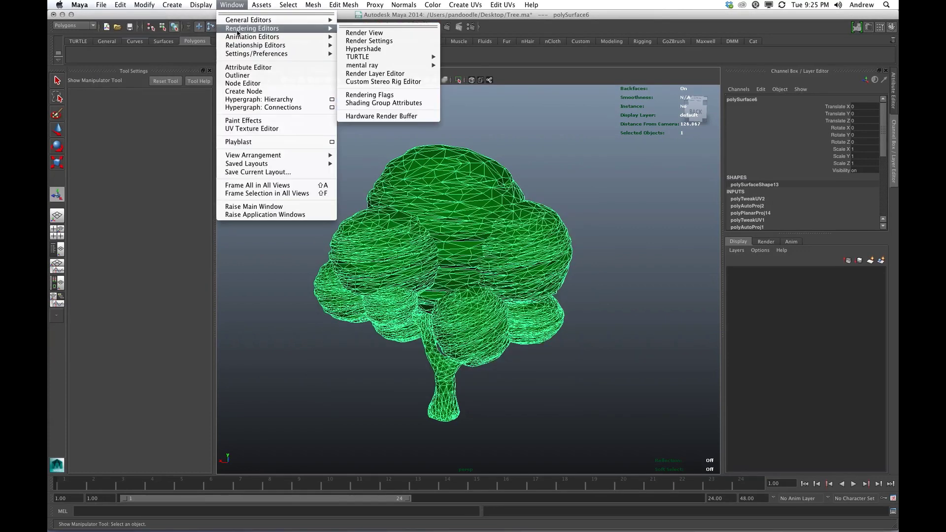
{"action": "left_click", "coordinate": [384, 53]}
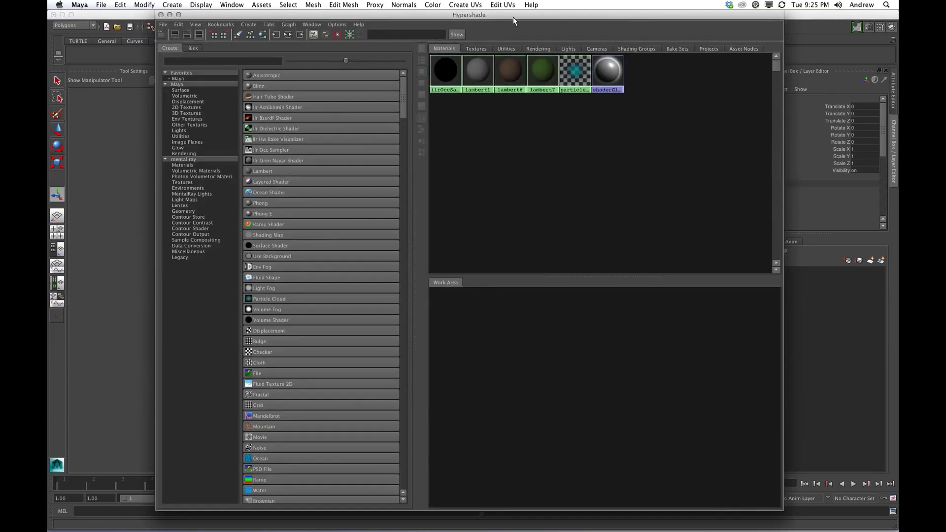
{"action": "left_click_drag", "start_coordinate": [513, 17], "coordinate": [517, 379]}
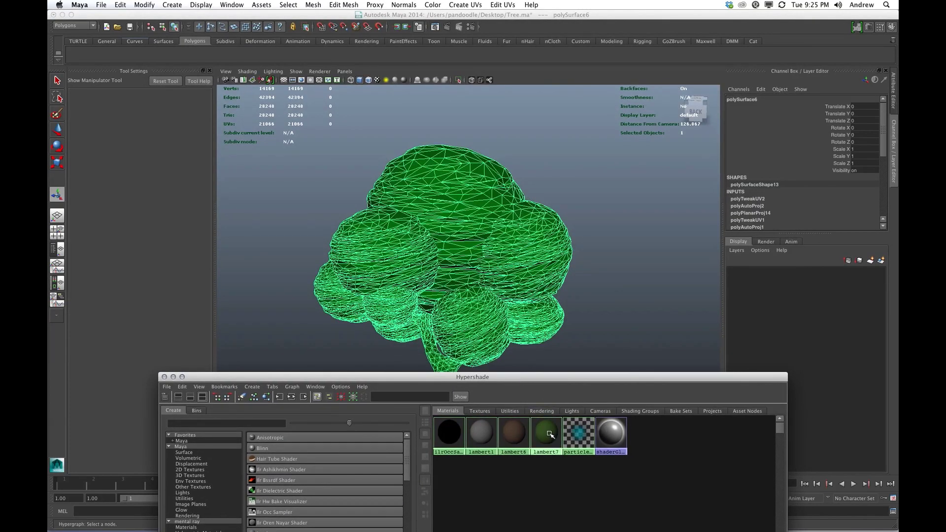
{"action": "middle_click_drag", "start_coordinate": [550, 434], "coordinate": [494, 281]}
{"action": "left_click", "coordinate": [601, 310]}
- Assign the brown lambert6 material to the trunk's faces, close the Hypershade and reselect the tree as an object
{"action": "middle_click_drag", "start_coordinate": [597, 288], "coordinate": [594, 233], "text": "alt"}
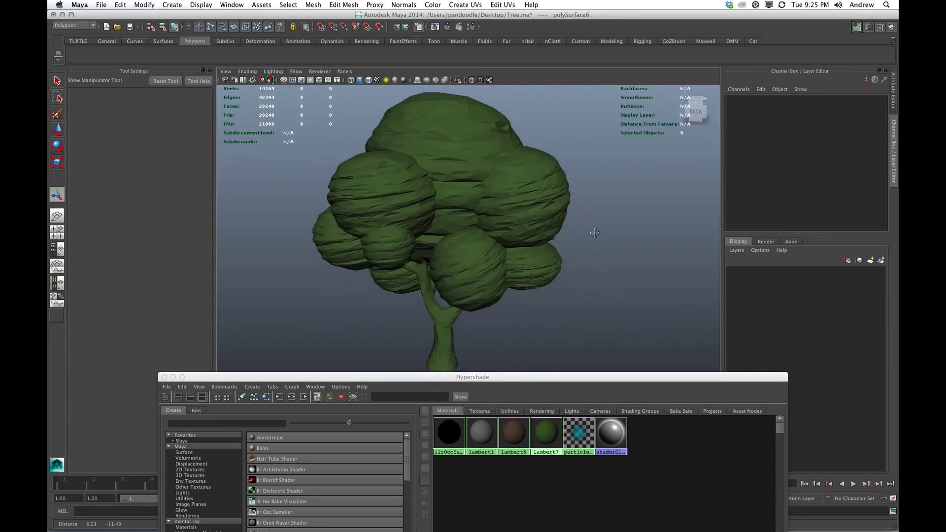
{"action": "left_click", "coordinate": [433, 286]}
{"action": "right_click", "coordinate": [433, 287]}
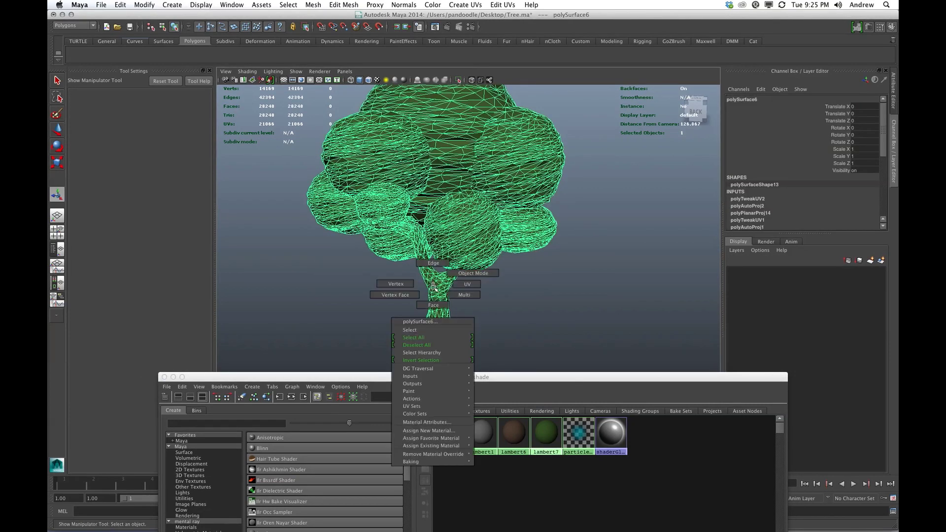
{"action": "right_click_drag", "start_coordinate": [434, 286], "coordinate": [436, 298]}
{"action": "double_click", "coordinate": [436, 298]}
{"action": "middle_click_drag", "start_coordinate": [514, 430], "coordinate": [512, 428]}
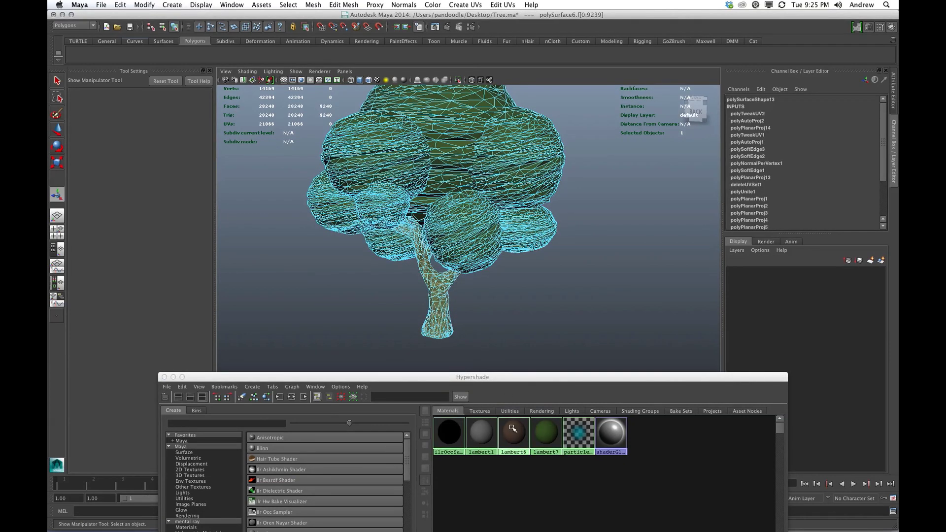
{"action": "right_click_drag", "start_coordinate": [513, 429], "coordinate": [507, 399]}
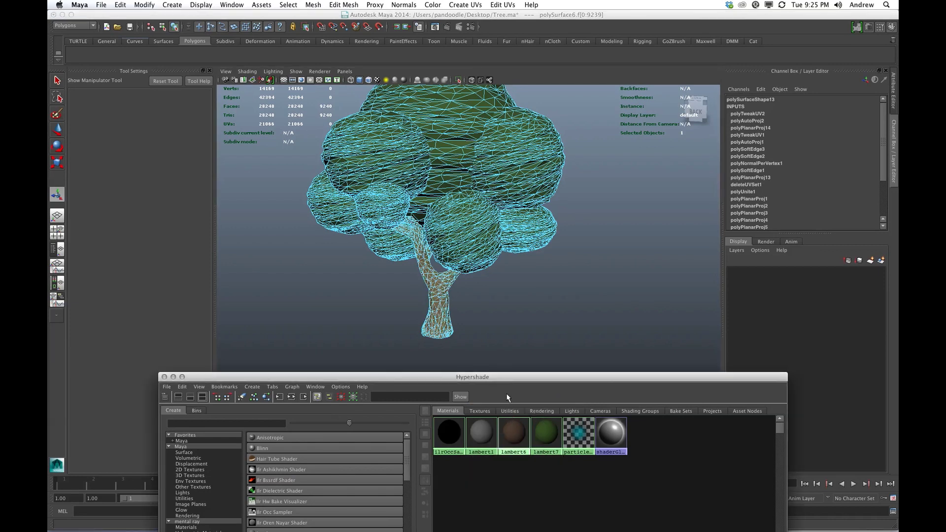
{"action": "key", "text": "F8"}
{"action": "left_click", "coordinate": [568, 286]}
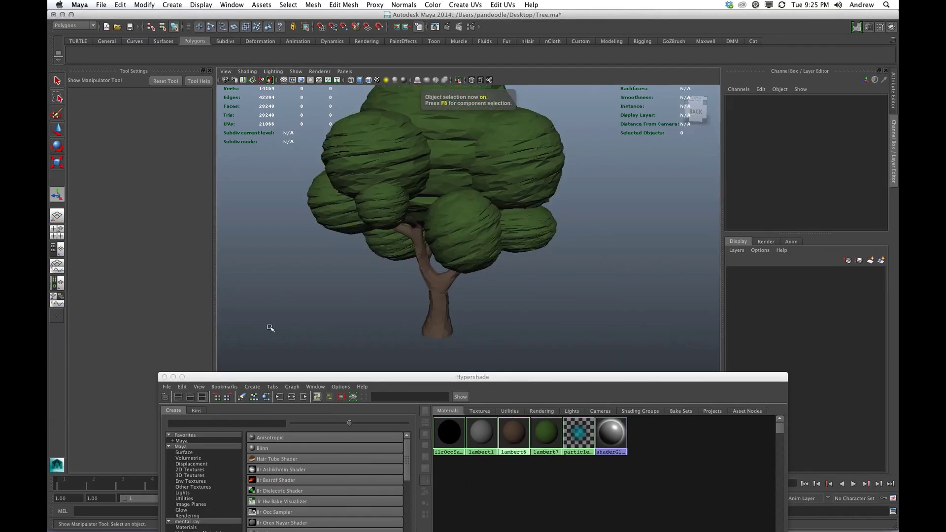
{"action": "left_click", "coordinate": [165, 377]}
{"action": "middle_click_drag", "start_coordinate": [343, 312], "coordinate": [341, 379], "text": "alt"}
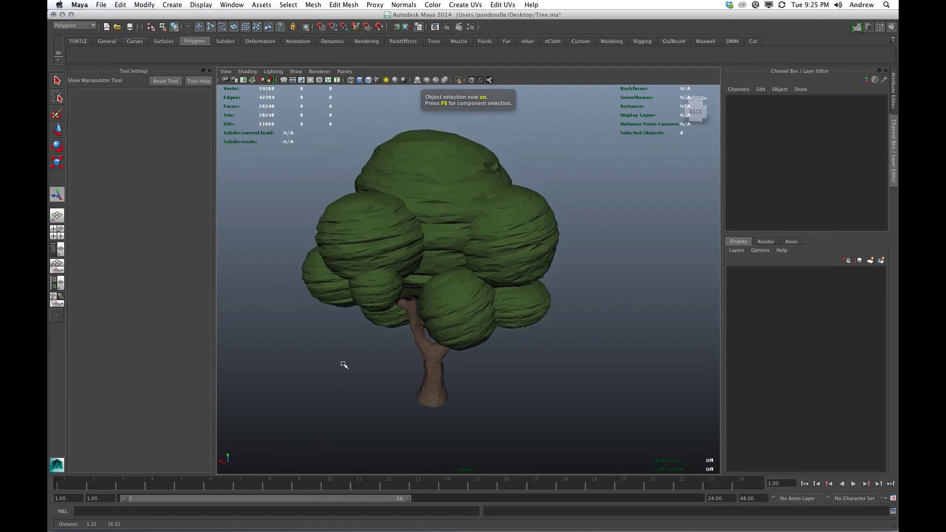
{"action": "left_click", "coordinate": [390, 301]}
{"action": "left_click", "coordinate": [120, 5]}
{"action": "mouse_move", "coordinate": [101, 5]}
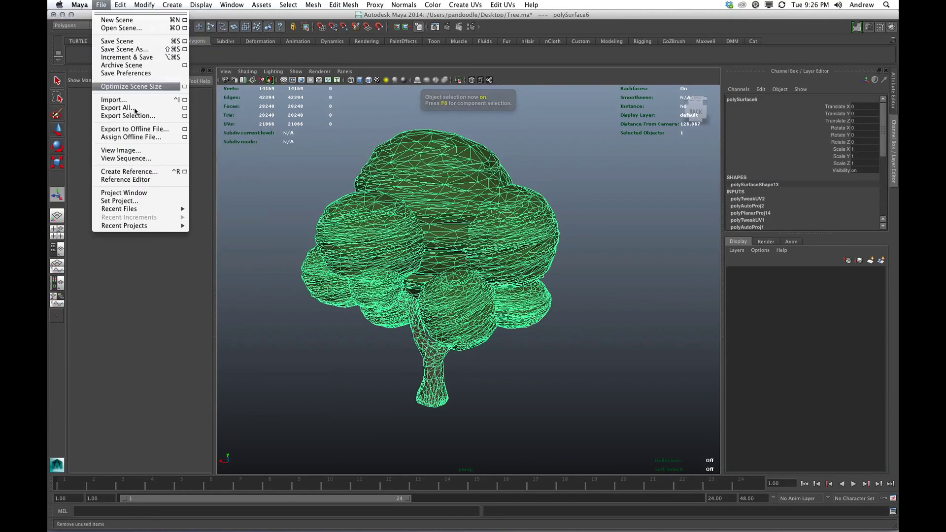
{"action": "left_click", "coordinate": [135, 115]}
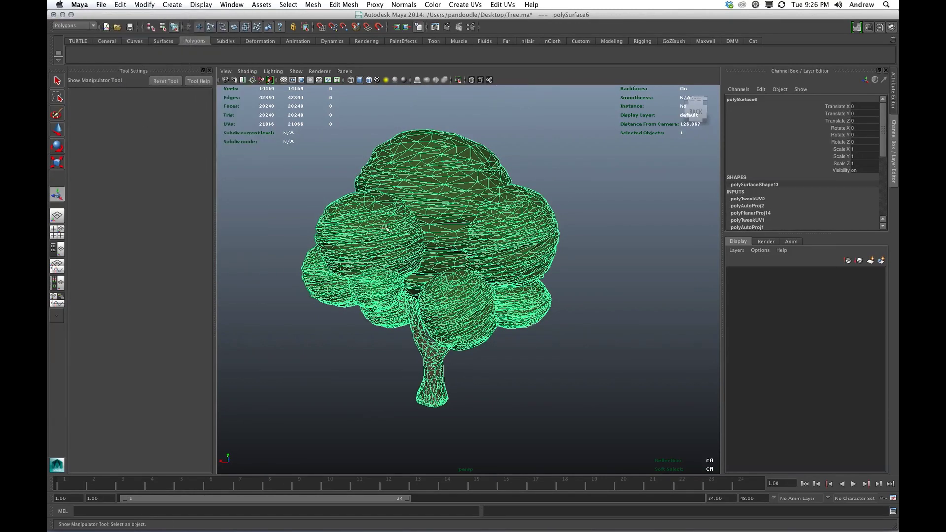
{"action": "left_click", "coordinate": [546, 436]}
- Start exporting the selected tree with OBJexport as the file type
{"action": "left_click", "coordinate": [101, 5]}
{"action": "left_click", "coordinate": [184, 116]}
{"action": "left_click", "coordinate": [385, 132]}
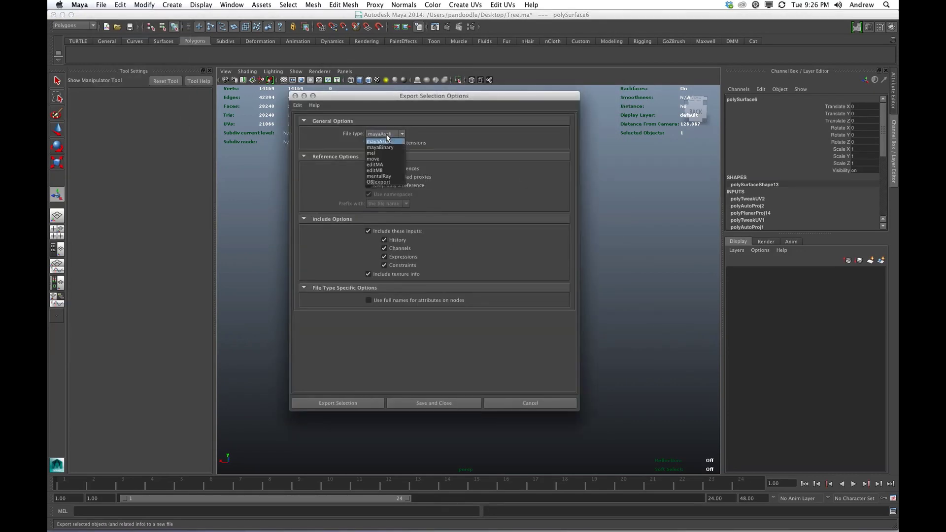
{"action": "left_click", "coordinate": [379, 182]}
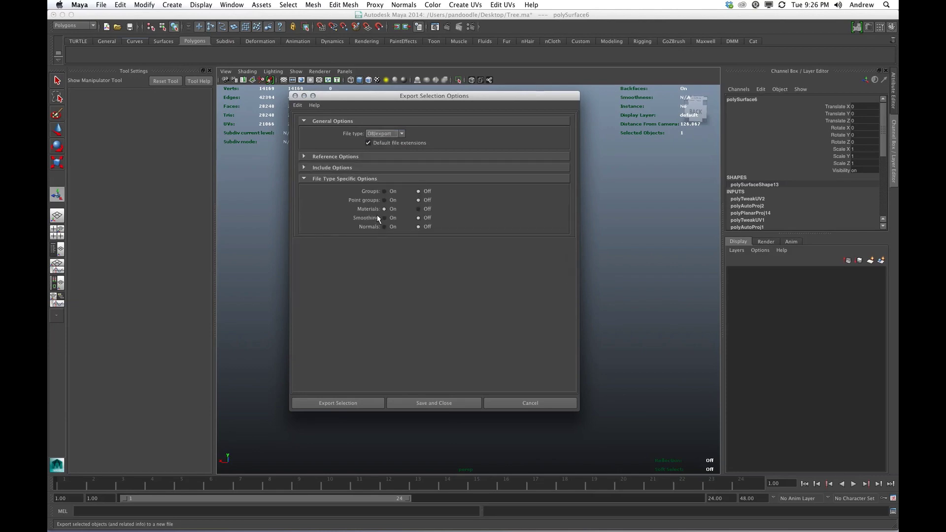
{"action": "left_click", "coordinate": [361, 401]}
- Save the exported tree on the Desktop under the name tree
{"action": "left_click", "coordinate": [374, 129]}
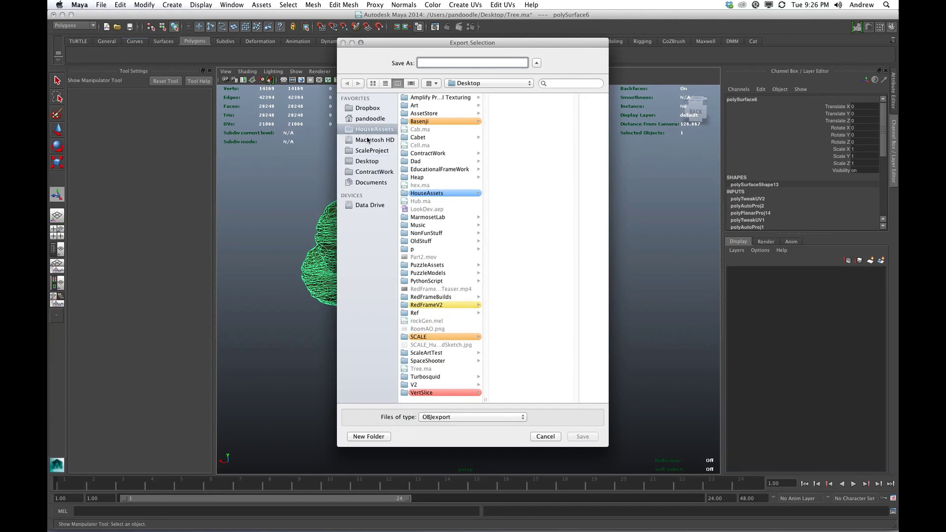
{"action": "left_click", "coordinate": [368, 161]}
{"action": "left_click", "coordinate": [455, 63]}
{"action": "type", "text": "Tree"}
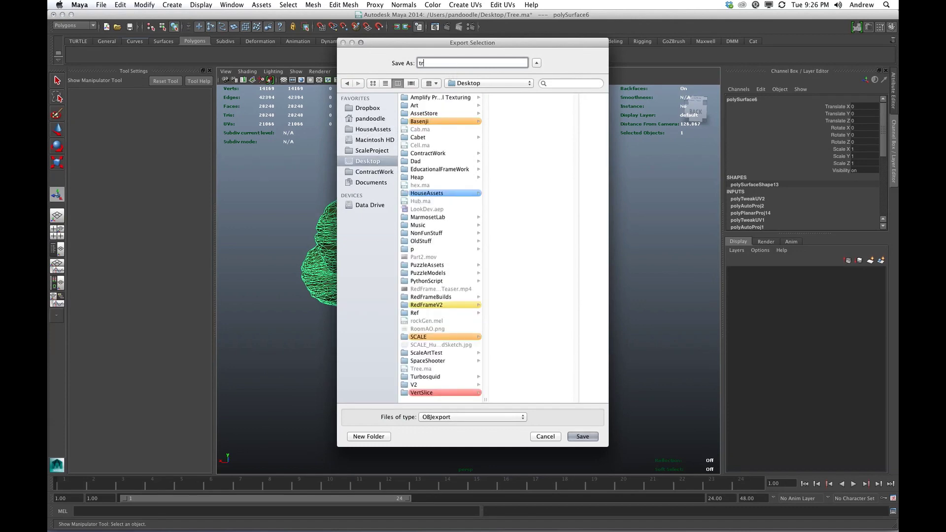
{"action": "key", "text": "Return"}
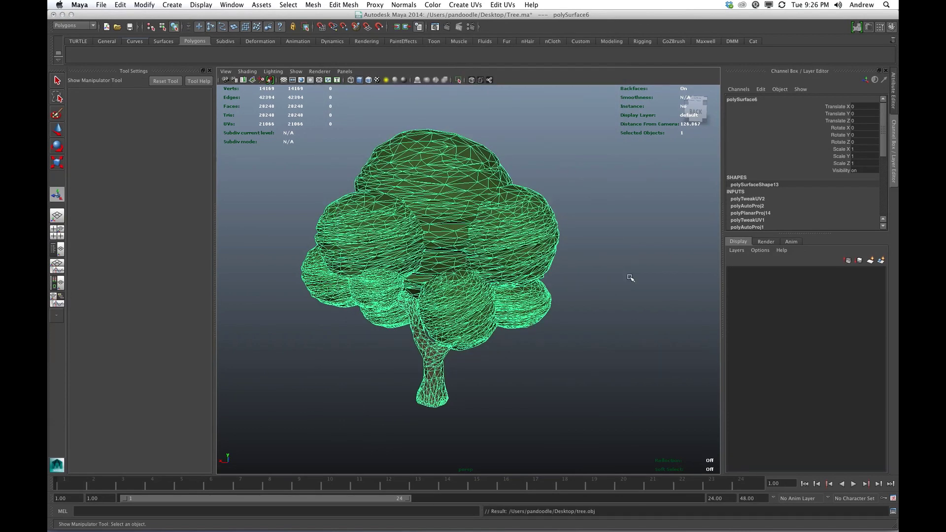
- Assign the Ilr Occ Sampler material to the whole tree from the Hypershade and close it
{"action": "left_click", "coordinate": [631, 277]}
{"action": "left_click_drag", "start_coordinate": [584, 187], "coordinate": [599, 193], "text": "alt"}
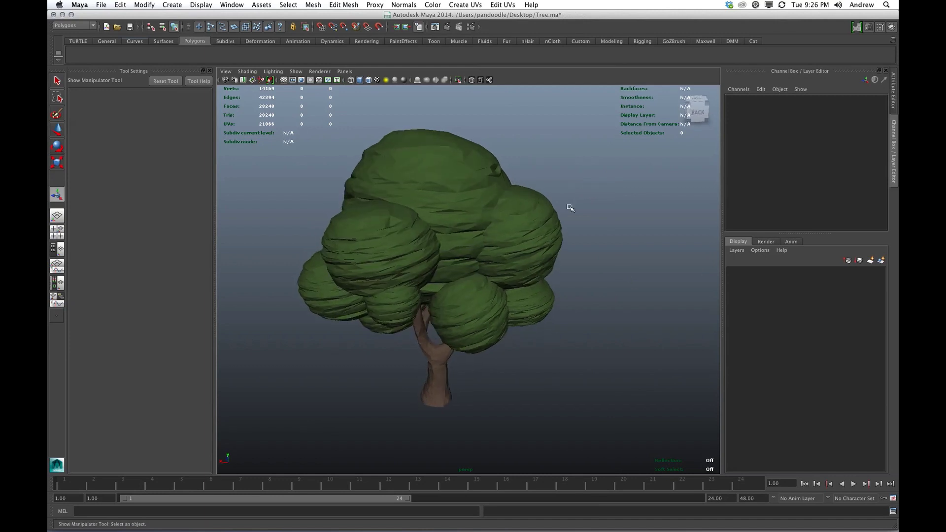
{"action": "left_click", "coordinate": [490, 218]}
{"action": "left_click", "coordinate": [232, 4]}
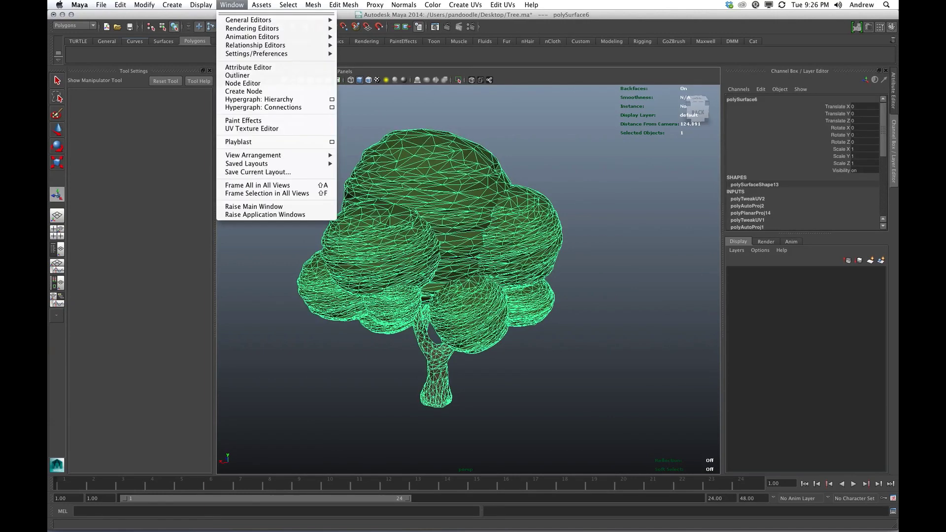
{"action": "mouse_move", "coordinate": [296, 28]}
{"action": "left_click", "coordinate": [366, 49]}
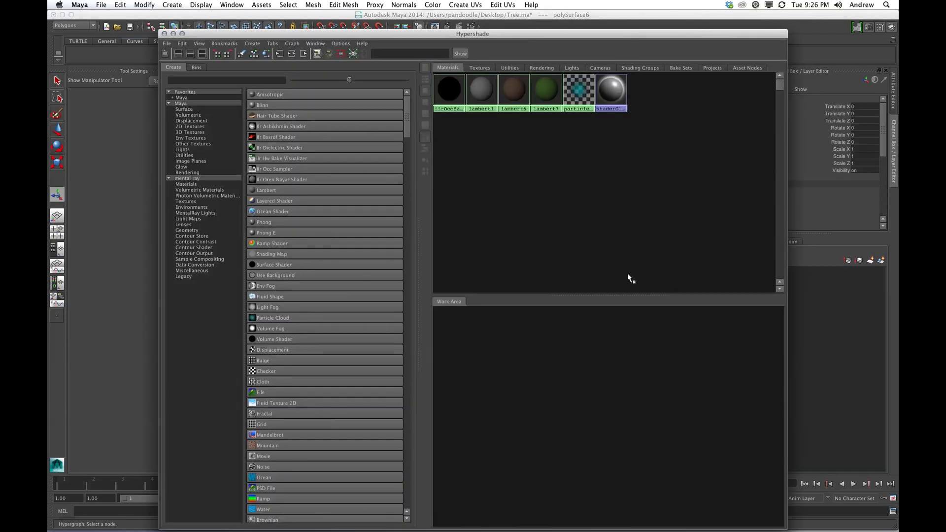
{"action": "left_click_drag", "start_coordinate": [490, 35], "coordinate": [550, 368]}
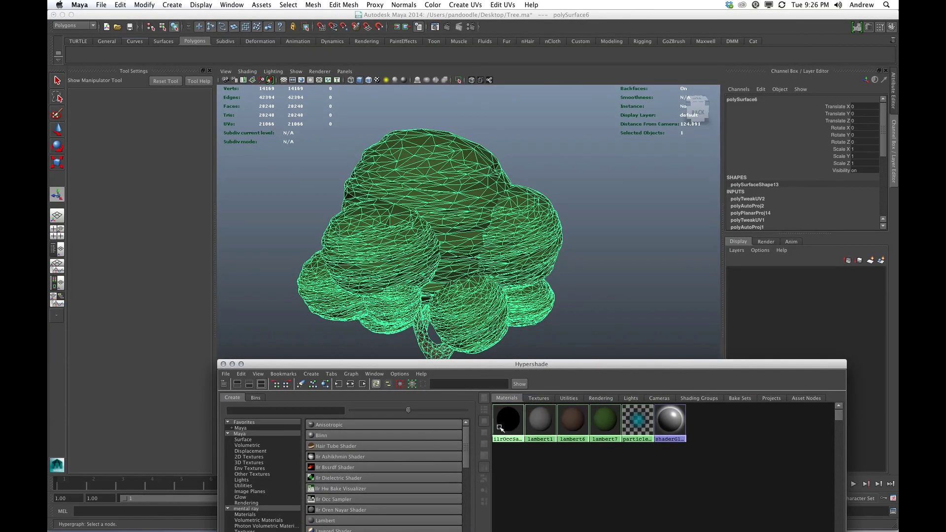
{"action": "left_click", "coordinate": [223, 364]}
{"action": "left_click", "coordinate": [584, 221]}
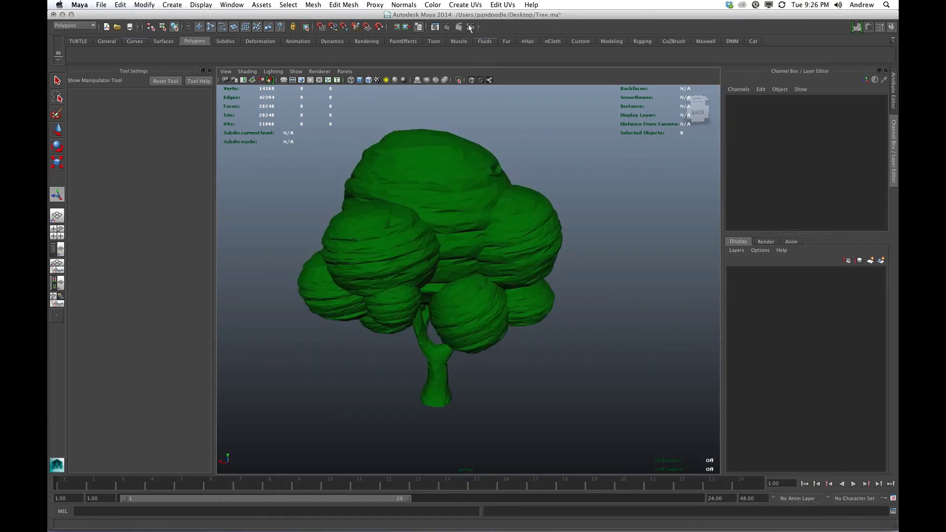
- Set the TURTLE render type to Baking, show its baking options and select the tree as the surface to bake
{"action": "left_click", "coordinate": [471, 27]}
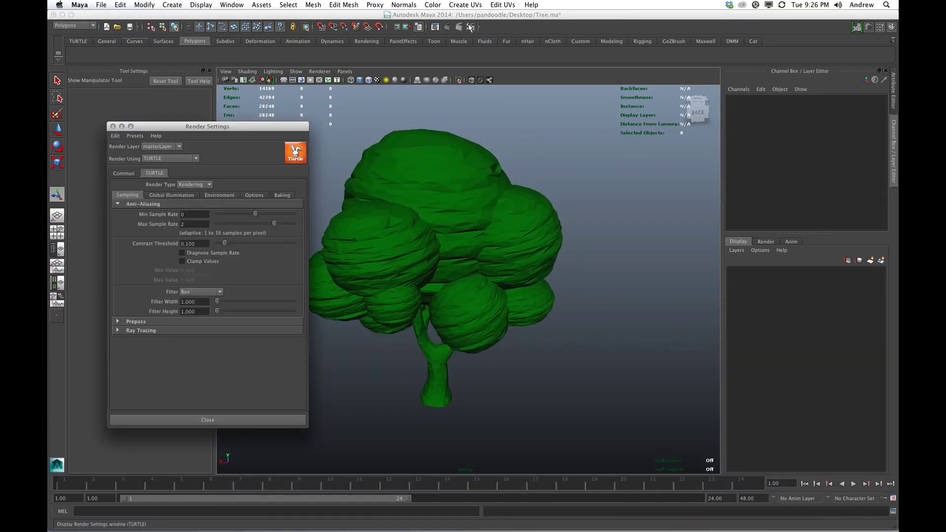
{"action": "left_click", "coordinate": [191, 185]}
{"action": "left_click", "coordinate": [283, 195]}
{"action": "left_click", "coordinate": [345, 239]}
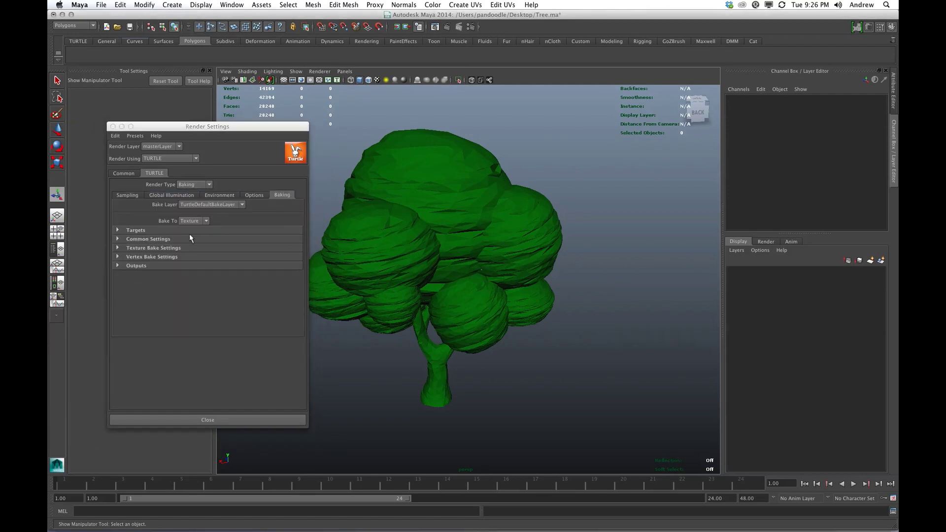
{"action": "left_click", "coordinate": [164, 231]}
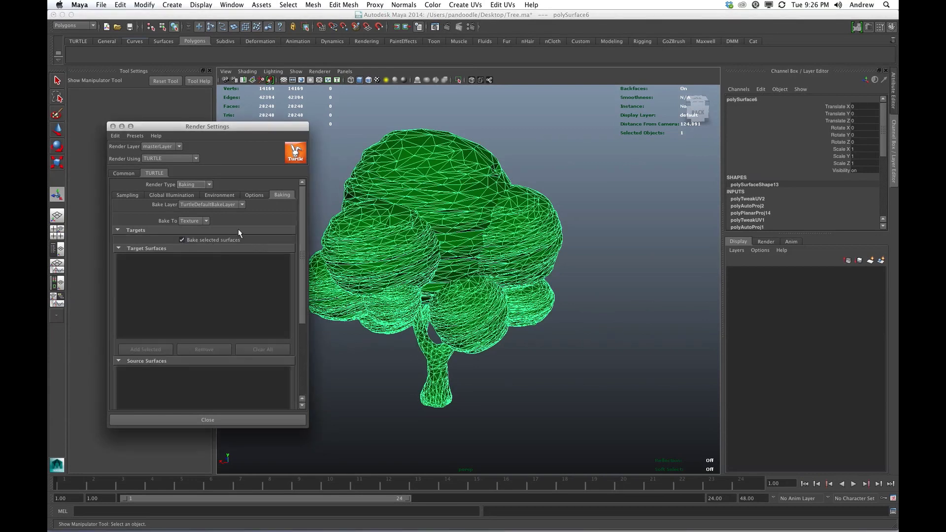
{"action": "left_click", "coordinate": [238, 230]}
{"action": "left_click", "coordinate": [161, 256]}
{"action": "left_click", "coordinate": [161, 257]}
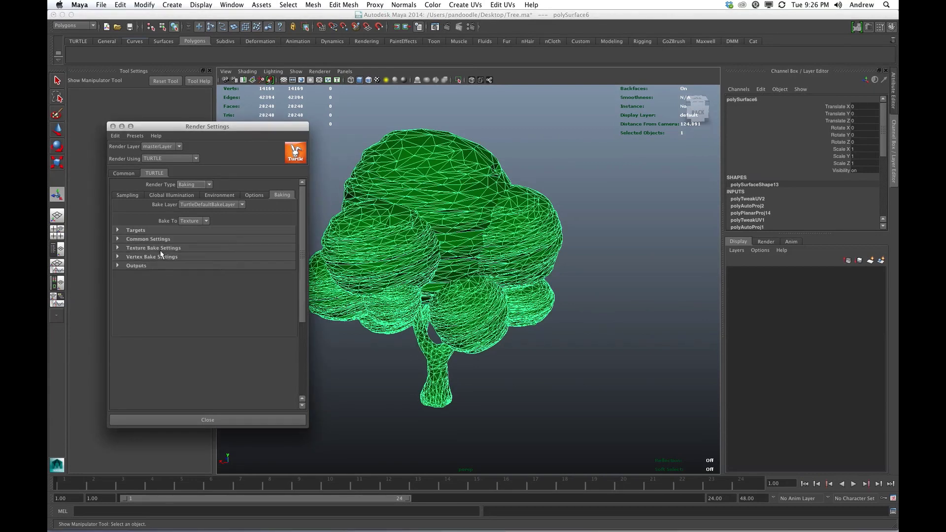
- Set the texture bake to 1024 by 1024 with edge dilation 0 and choose the output file format
{"action": "left_click", "coordinate": [161, 248]}
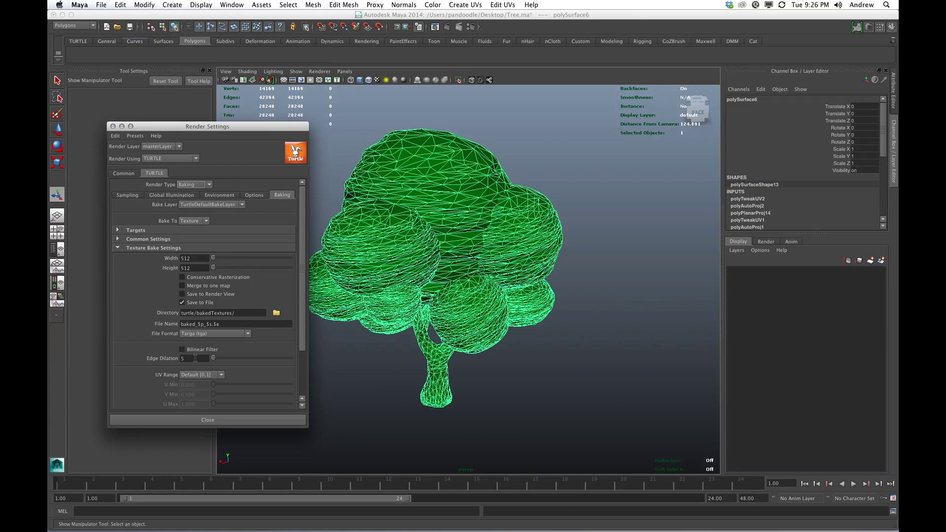
{"action": "left_click", "coordinate": [196, 359]}
{"action": "type", "text": "0"}
{"action": "left_click", "coordinate": [204, 258]}
{"action": "type", "text": "102"}
{"action": "left_click", "coordinate": [196, 268]}
{"action": "type", "text": "1024"}
{"action": "left_click", "coordinate": [212, 334]}
{"action": "left_click", "coordinate": [208, 388]}
{"action": "left_click", "coordinate": [228, 420]}
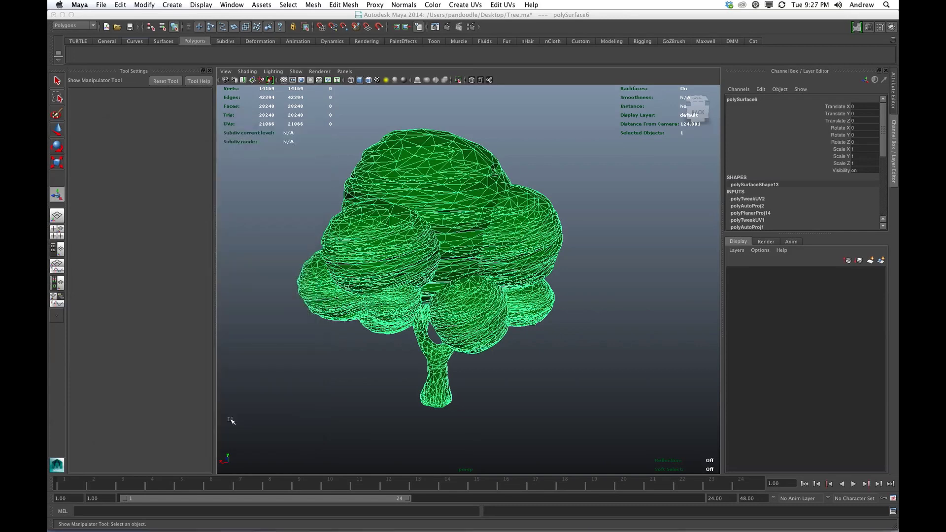
- Bake the tree's ambient occlusion with TURTLE and inspect the map in the Render View
{"action": "left_click", "coordinate": [447, 27]}
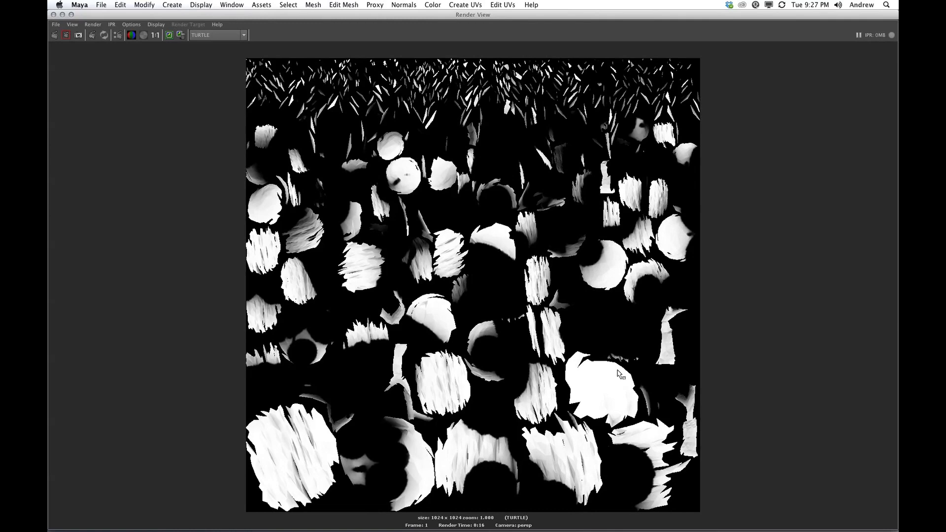
{"action": "scroll", "coordinate": [590, 313], "scroll_direction": "down", "scroll_amount": 2}
{"action": "scroll", "coordinate": [518, 249], "scroll_direction": "up", "scroll_amount": 1}
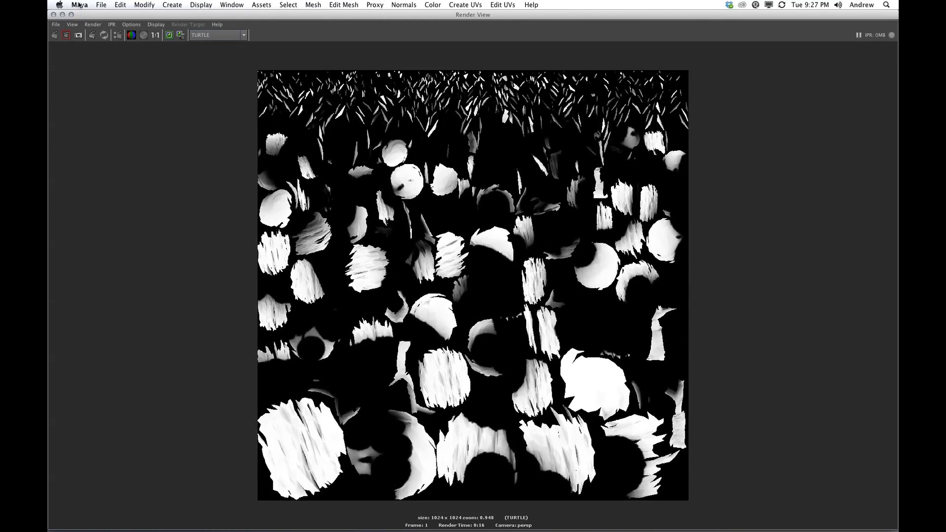
- Save the baked image as a PNG named TreeAO on the Desktop
{"action": "left_click", "coordinate": [59, 25]}
{"action": "left_click", "coordinate": [79, 50]}
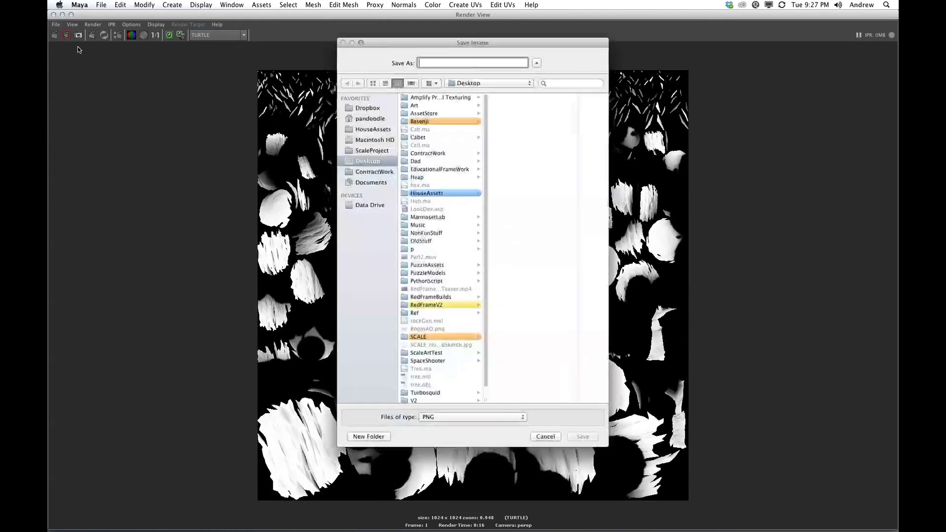
{"action": "left_click", "coordinate": [382, 129]}
{"action": "left_click", "coordinate": [383, 165]}
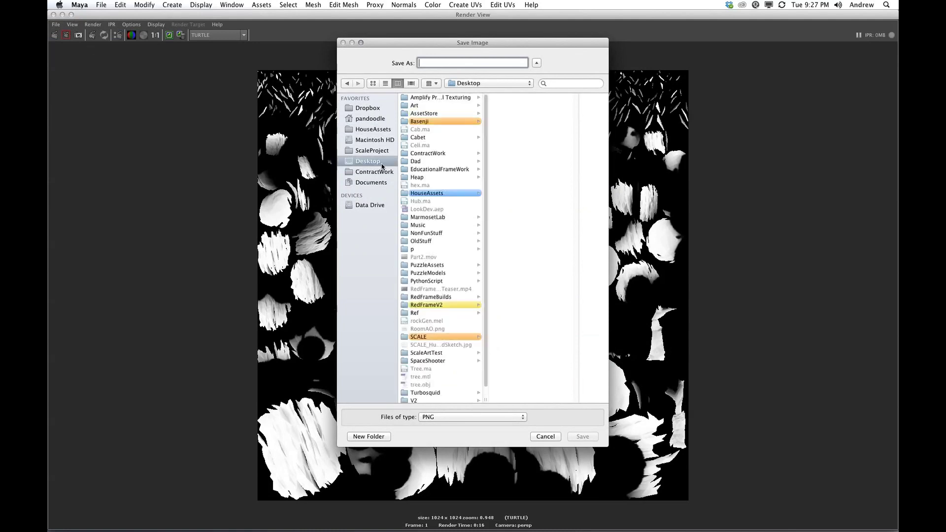
{"action": "type", "text": "TreeAO"}
{"action": "left_click", "coordinate": [584, 437]}
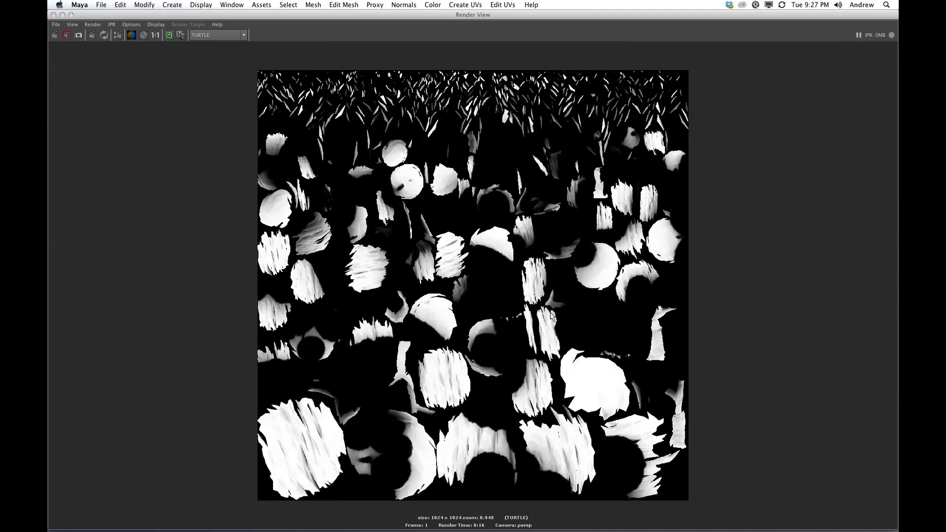
- Close the Render View, switch to Photoshop and open TreeAO.png from the Desktop
{"action": "key", "text": "super+w"}
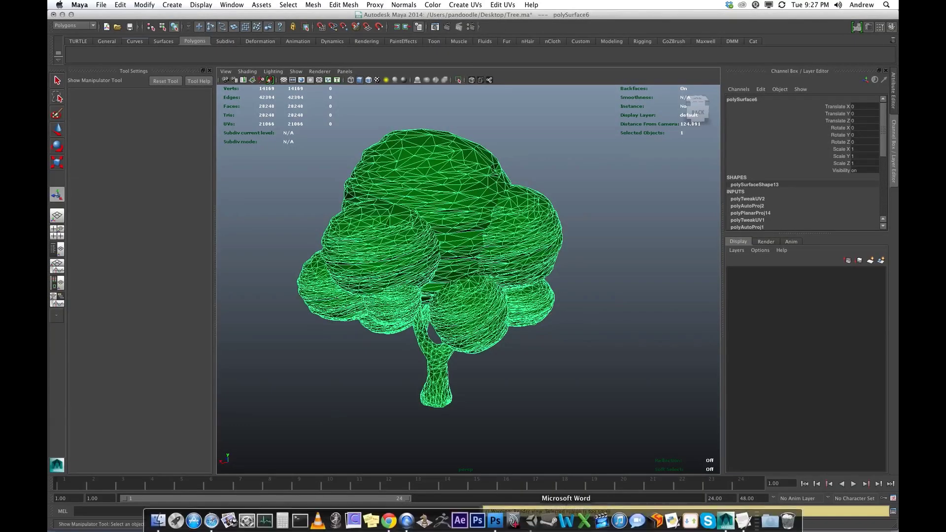
{"action": "left_click", "coordinate": [495, 520]}
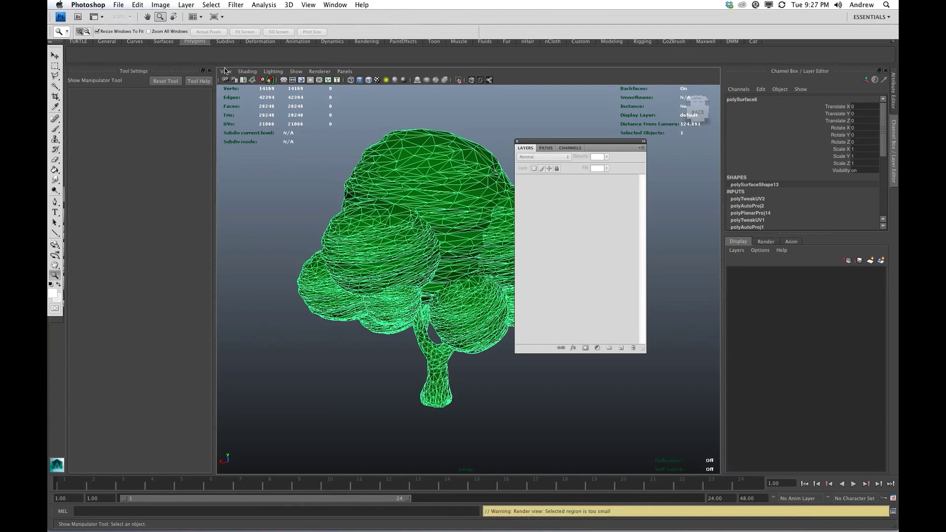
{"action": "left_click", "coordinate": [118, 4]}
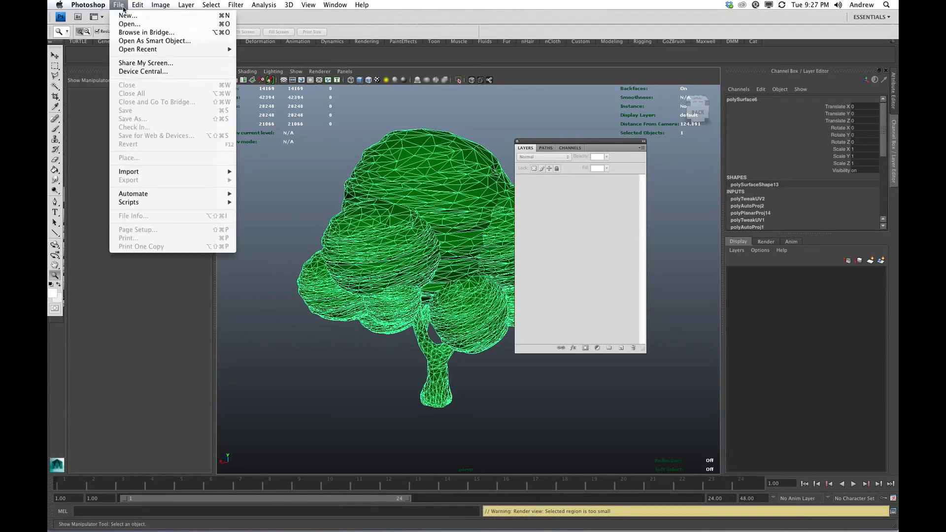
{"action": "left_click", "coordinate": [143, 30]}
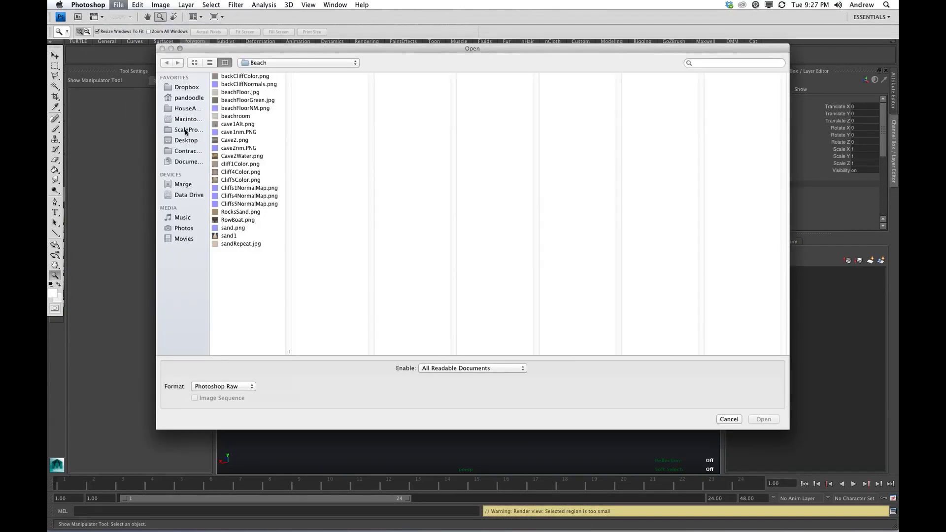
{"action": "left_click", "coordinate": [186, 140]}
{"action": "scroll", "coordinate": [250, 310], "scroll_direction": "down", "scroll_amount": 5}
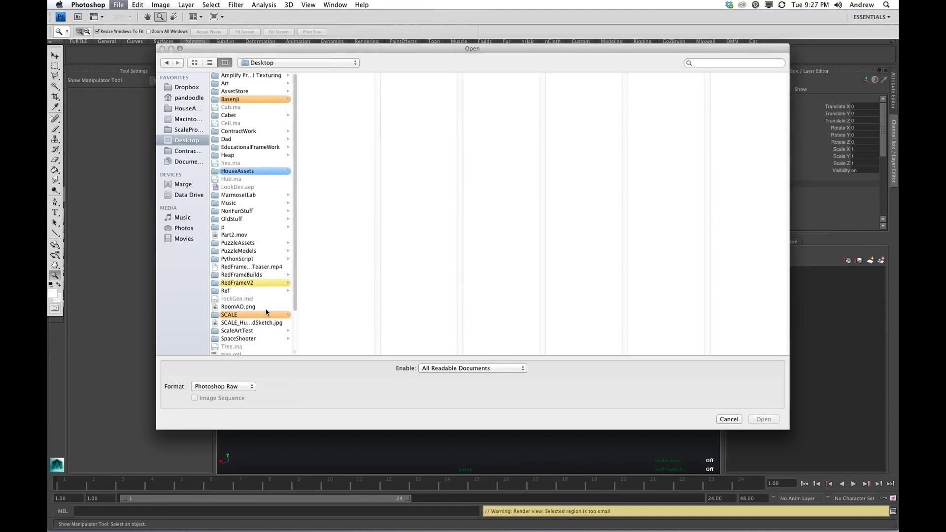
{"action": "left_click", "coordinate": [240, 327]}
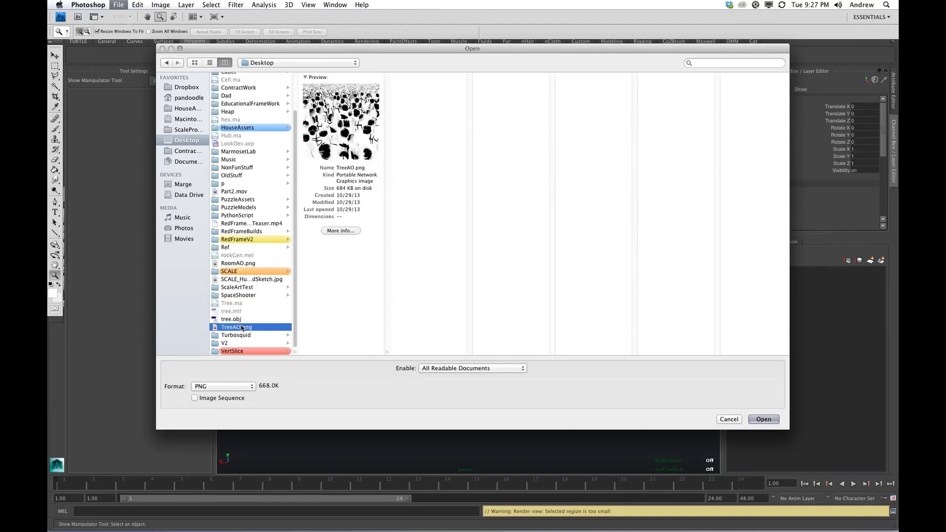
{"action": "double_click", "coordinate": [242, 327]}
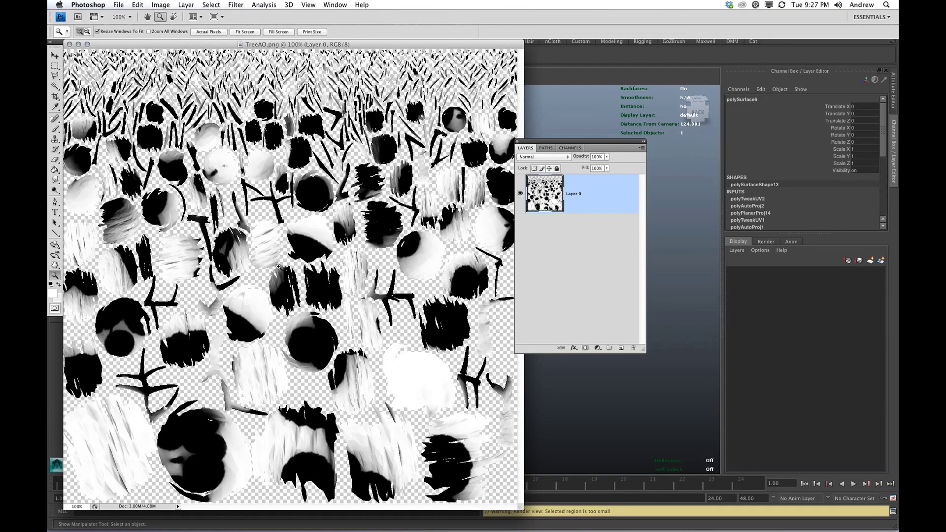
- Fill the transparent gaps between the UV shells with the Flaming Pear Solidify C filter and save TreeAO.png
{"action": "left_click_drag", "start_coordinate": [249, 239], "coordinate": [303, 299]}
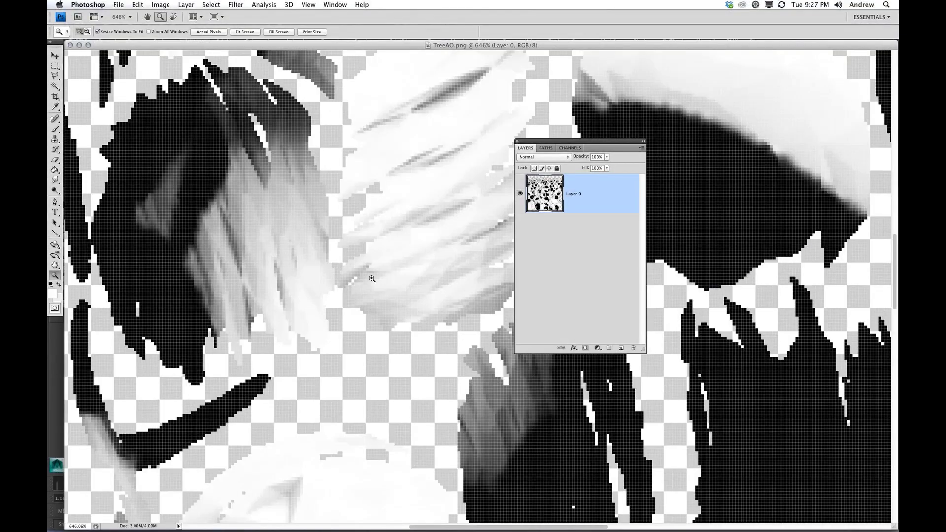
{"action": "left_click_drag", "start_coordinate": [399, 235], "coordinate": [358, 319]}
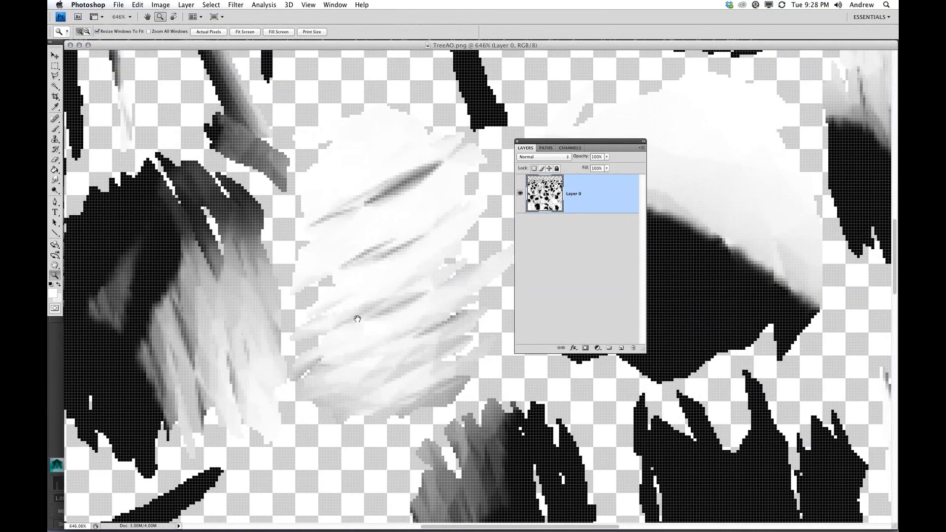
{"action": "left_click", "coordinate": [236, 4]}
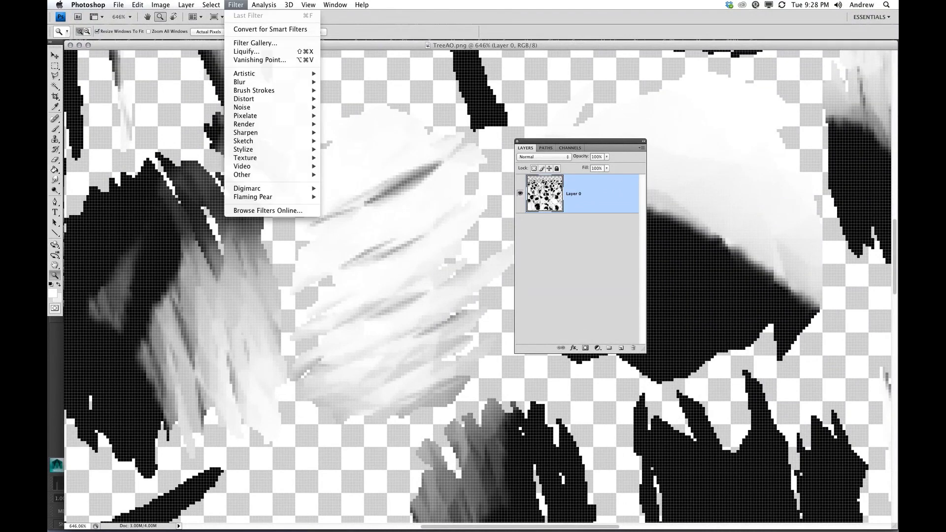
{"action": "mouse_move", "coordinate": [270, 200]}
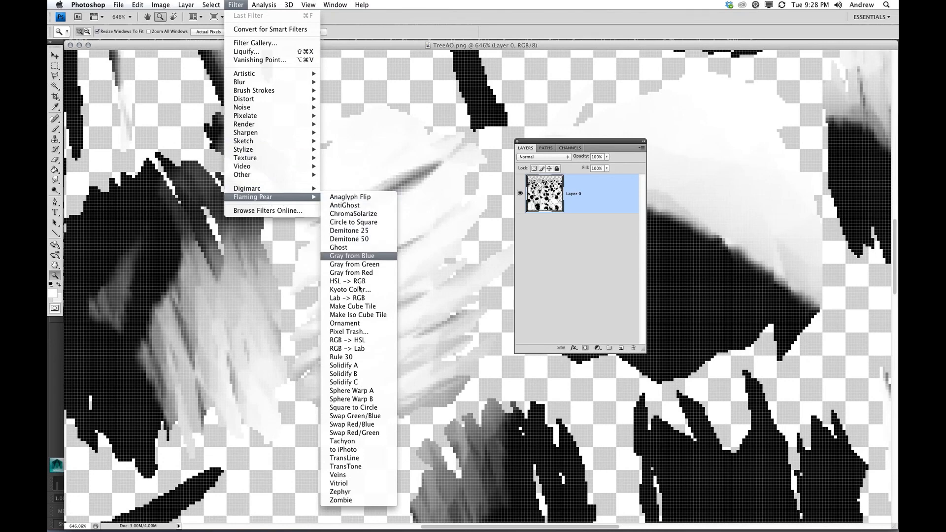
{"action": "left_click", "coordinate": [355, 384]}
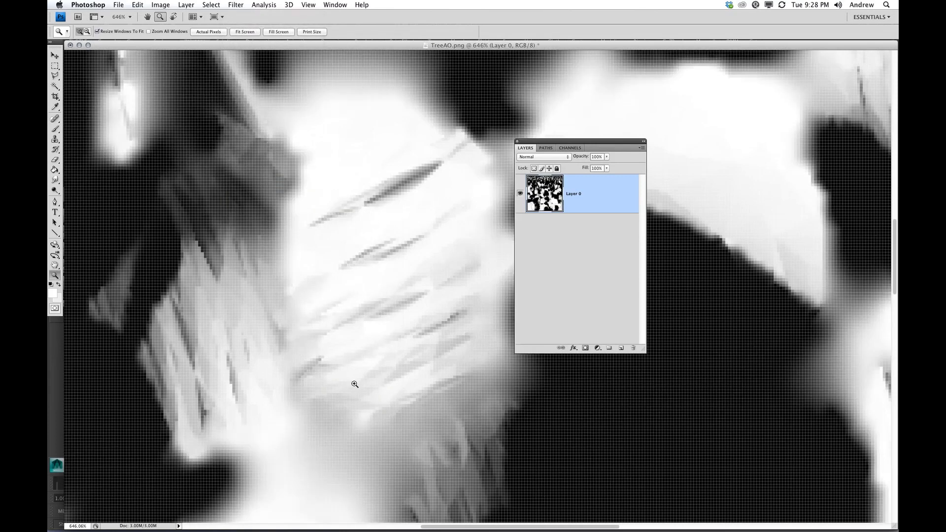
{"action": "key", "text": "super+0"}
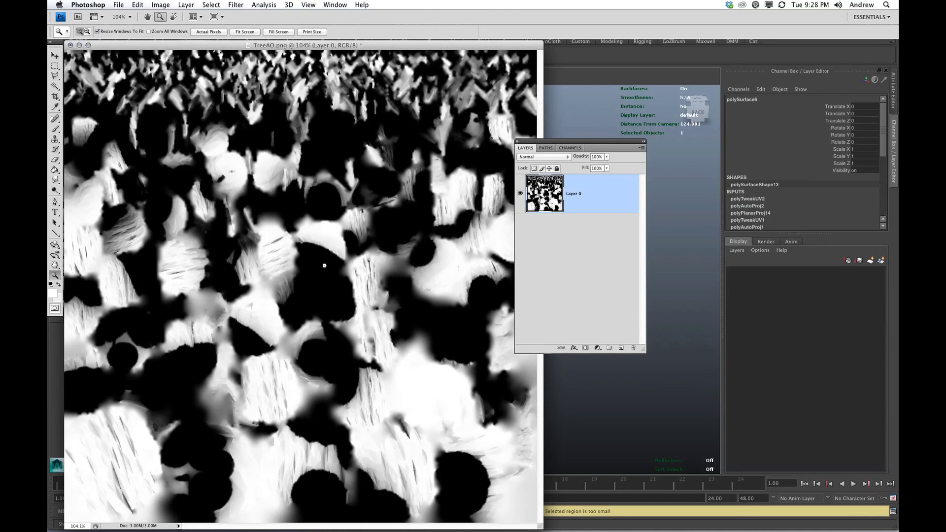
{"action": "key", "text": "super+s"}
- Switch to the ScaleArtTest project in Unity, create a plane and scale it uniformly to about 12.27 as the ground
{"action": "left_click", "coordinate": [410, 525]}
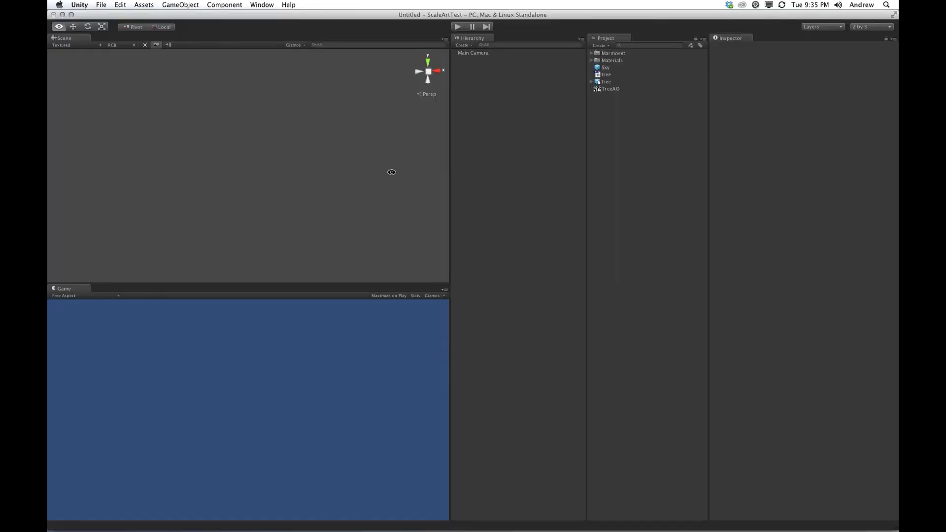
{"action": "key", "text": "w"}
{"action": "left_click", "coordinate": [180, 5]}
{"action": "mouse_move", "coordinate": [198, 24]}
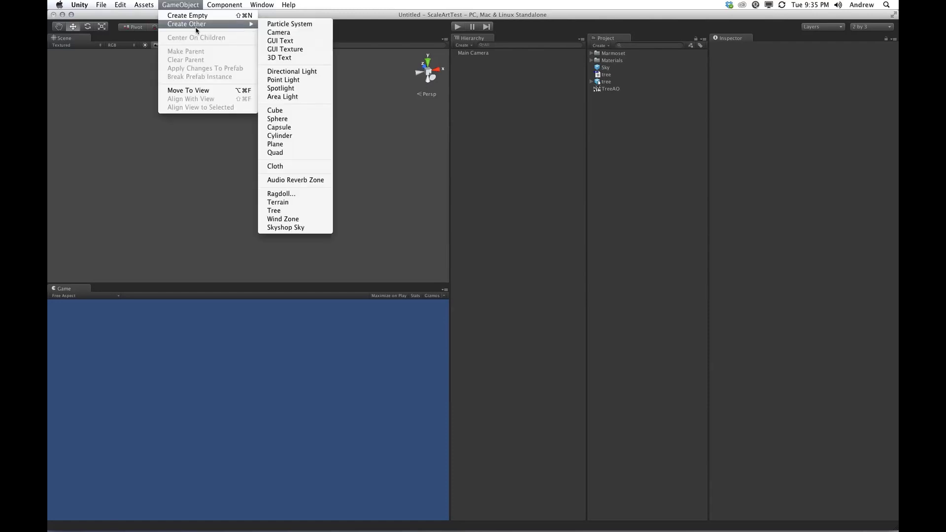
{"action": "left_click", "coordinate": [286, 144]}
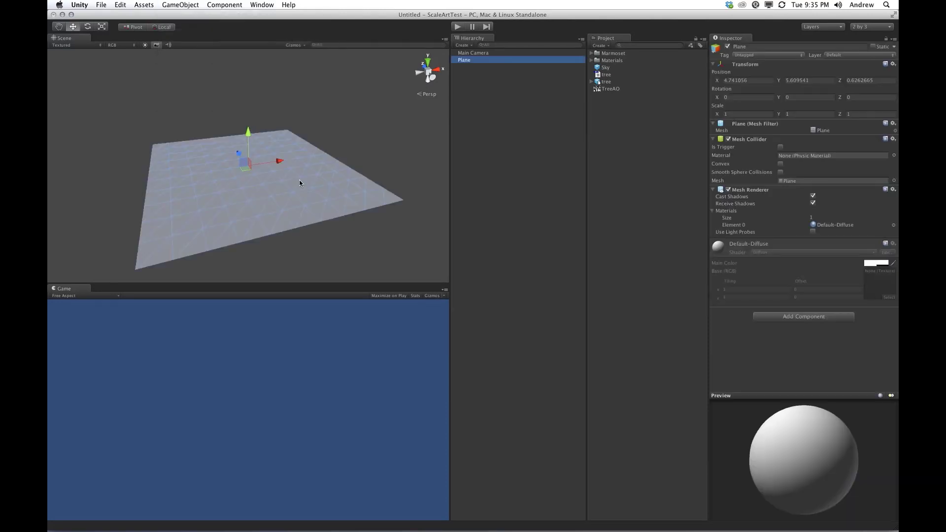
{"action": "key", "text": "r"}
{"action": "left_click", "coordinate": [348, 166]}
{"action": "left_click_drag", "start_coordinate": [348, 167], "coordinate": [629, 156]}
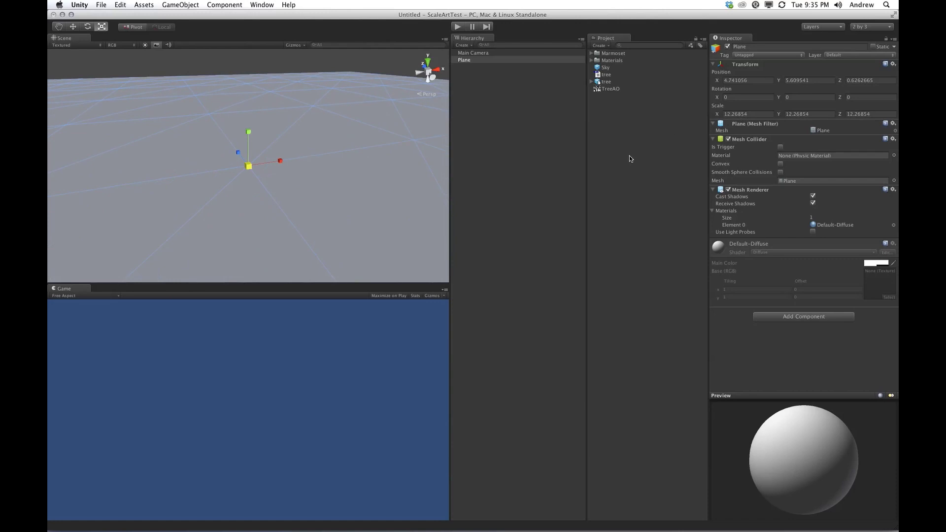
{"action": "left_click", "coordinate": [629, 156]}
- Place the tree model from the project assets in the scene and raise it until its trunk stands on the plane
{"action": "left_click", "coordinate": [611, 83]}
{"action": "left_click_drag", "start_coordinate": [611, 84], "coordinate": [488, 125]}
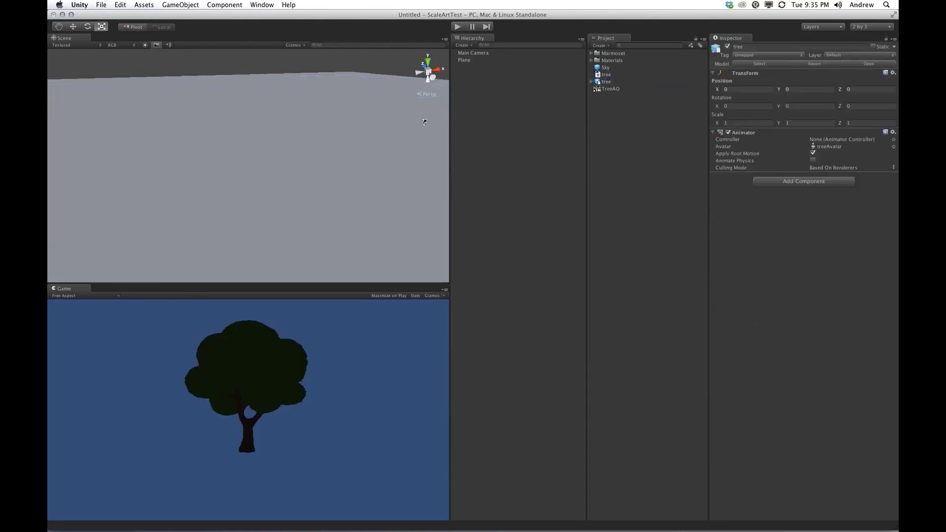
{"action": "key", "text": "w"}
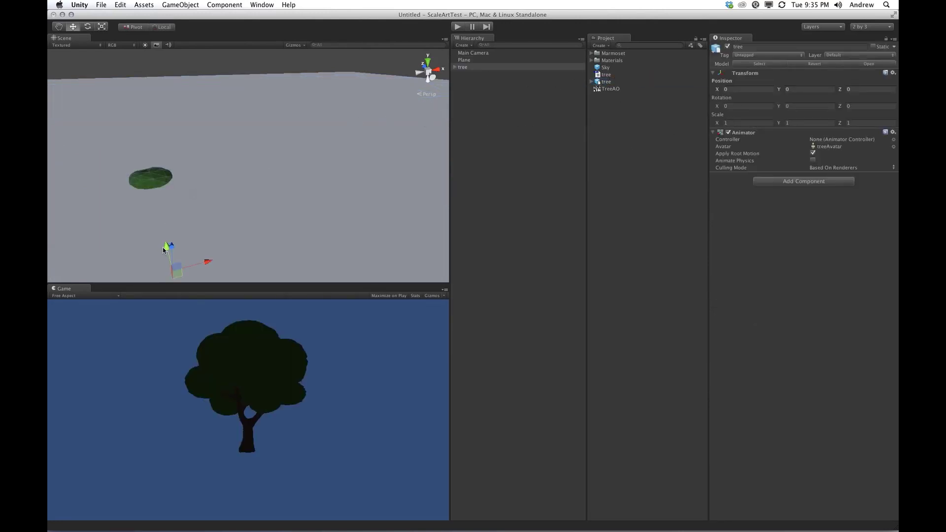
{"action": "left_click_drag", "start_coordinate": [163, 250], "coordinate": [157, 181]}
{"action": "left_click", "coordinate": [313, 156]}
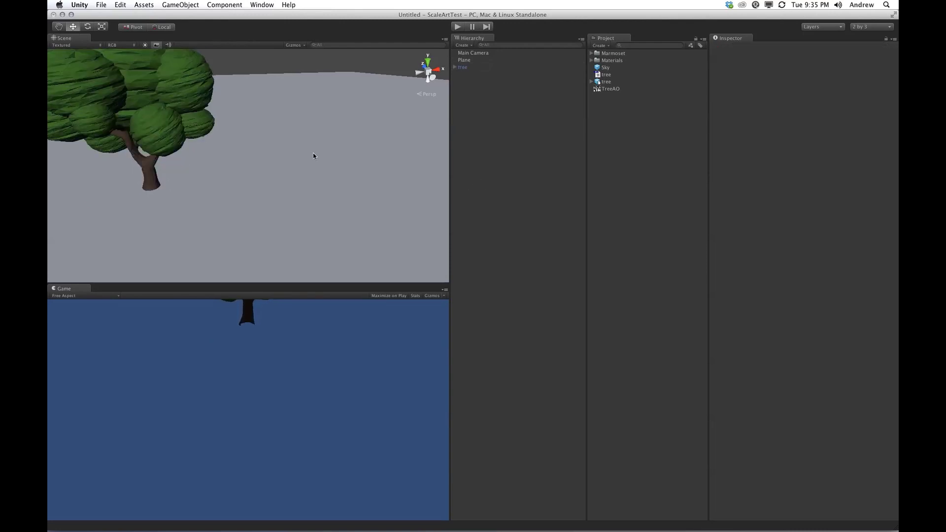
- Maximize the scene view around the tree and turn on scene lighting
{"action": "key", "text": "space"}
{"action": "middle_click_drag", "start_coordinate": [366, 162], "coordinate": [561, 219]}
{"action": "scroll", "coordinate": [562, 212], "scroll_direction": "down", "scroll_amount": 5}
{"action": "left_click_drag", "start_coordinate": [616, 213], "coordinate": [377, 183], "text": "alt"}
{"action": "left_click", "coordinate": [146, 44]}
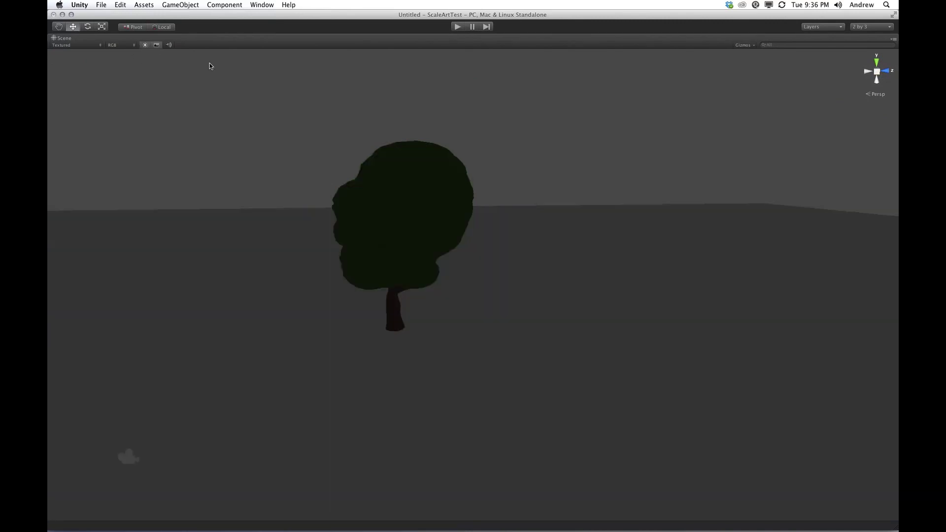
{"action": "left_click_drag", "start_coordinate": [345, 119], "coordinate": [621, 129], "text": "alt"}
{"action": "left_click_drag", "start_coordinate": [511, 120], "coordinate": [571, 120], "text": "alt"}
- Add a directional light, position it beside the tree and rotate it to about 20.8, 45.7, 10.6 degrees
{"action": "left_click", "coordinate": [180, 4]}
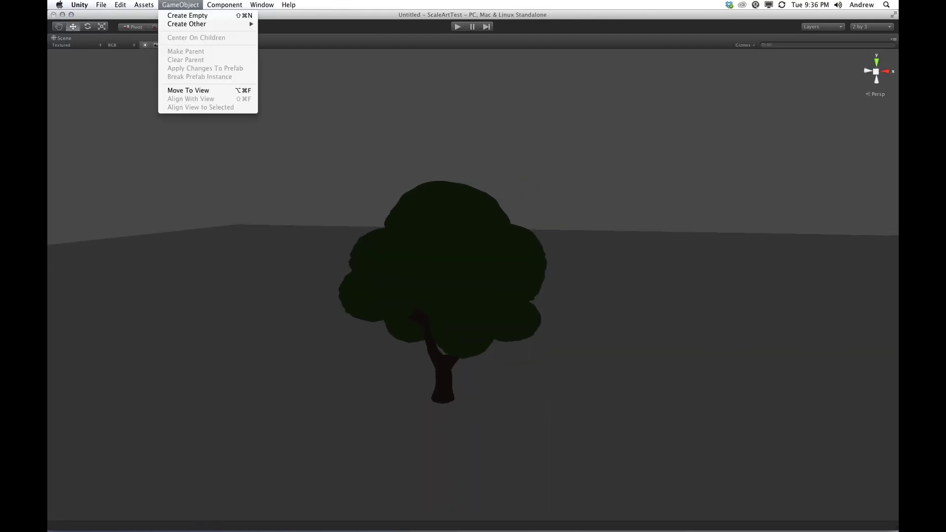
{"action": "mouse_move", "coordinate": [183, 24]}
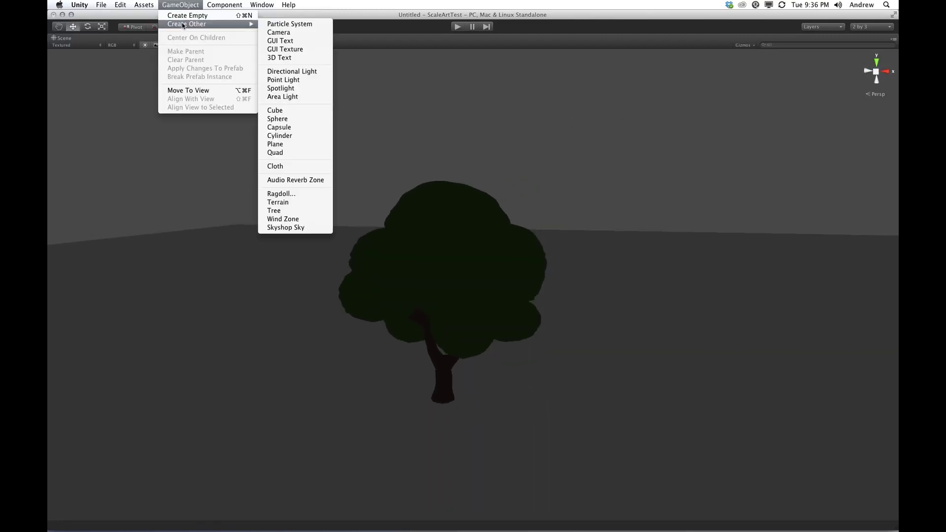
{"action": "left_click", "coordinate": [291, 71]}
{"action": "key", "text": "e"}
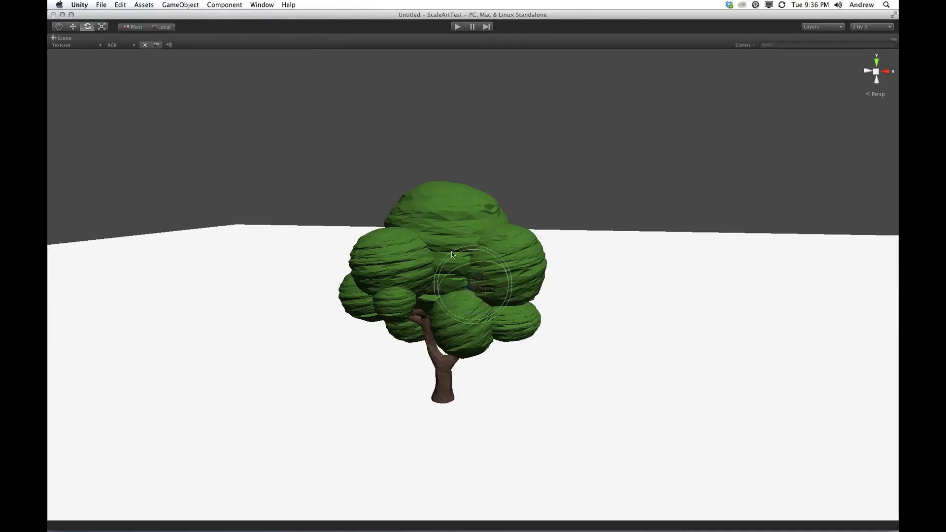
{"action": "left_click_drag", "start_coordinate": [471, 282], "coordinate": [248, 191]}
{"action": "key", "text": "w"}
{"action": "key", "text": "space"}
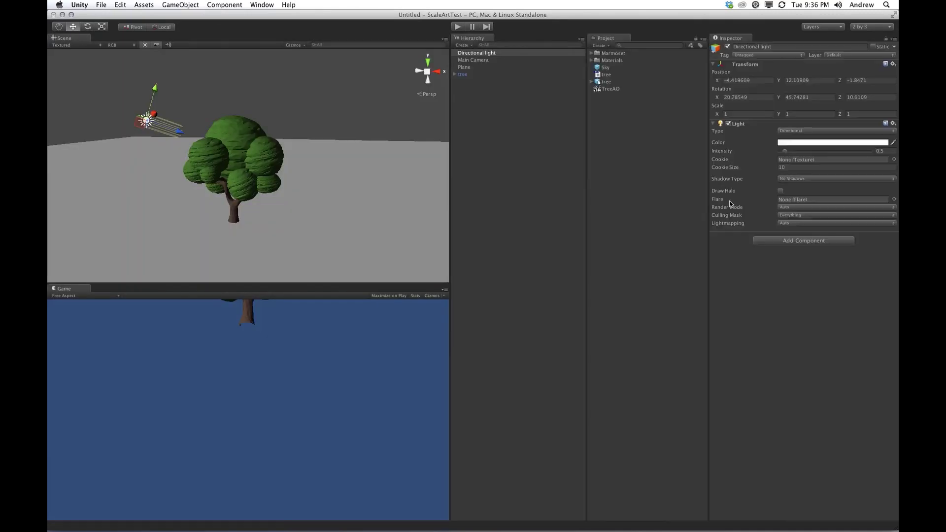
- Set the directional light's shadow type to Soft Shadows and lower the shadow softness
{"action": "left_click", "coordinate": [786, 215]}
{"action": "left_click", "coordinate": [786, 206]}
{"action": "left_click", "coordinate": [786, 206]}
{"action": "left_click", "coordinate": [787, 207]}
{"action": "left_click", "coordinate": [789, 179]}
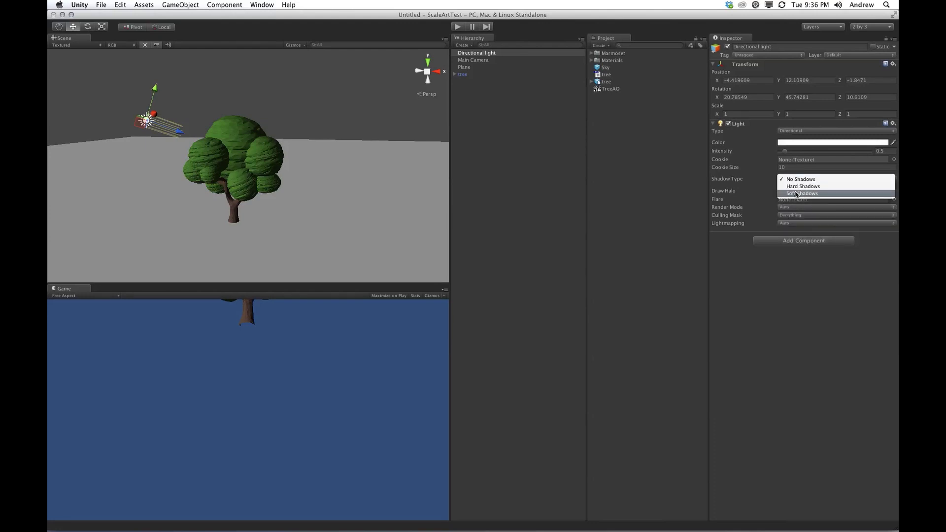
{"action": "left_click", "coordinate": [791, 181]}
{"action": "left_click", "coordinate": [797, 194]}
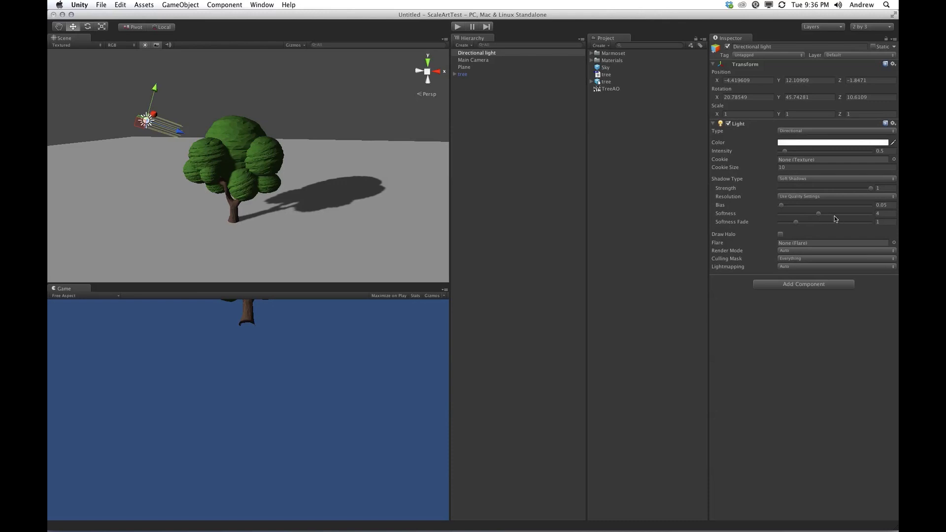
{"action": "left_click_drag", "start_coordinate": [816, 214], "coordinate": [789, 222]}
- Examine the tree's lighting and shadows in the maximized scene view, up close and from the unlit side
{"action": "left_click", "coordinate": [596, 286]}
{"action": "key", "text": "shift+space"}
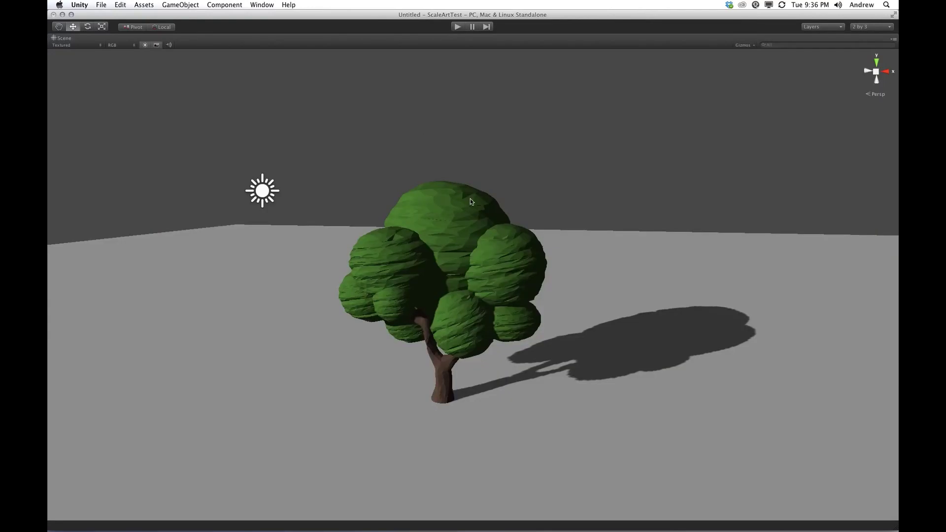
{"action": "left_click_drag", "start_coordinate": [470, 202], "coordinate": [784, 281], "text": "alt"}
{"action": "mouse_move", "coordinate": [673, 272]}
{"action": "left_mouse_down"}
{"action": "mouse_move", "coordinate": [619, 275]}
{"action": "mouse_move", "coordinate": [522, 347]}
{"action": "mouse_move", "coordinate": [593, 317]}
{"action": "mouse_move", "coordinate": [834, 254]}
{"action": "mouse_move", "coordinate": [732, 192]}
{"action": "mouse_move", "coordinate": [653, 207]}
{"action": "left_mouse_up"}
{"action": "scroll", "coordinate": [619, 275], "scroll_direction": "up", "scroll_amount": 10}
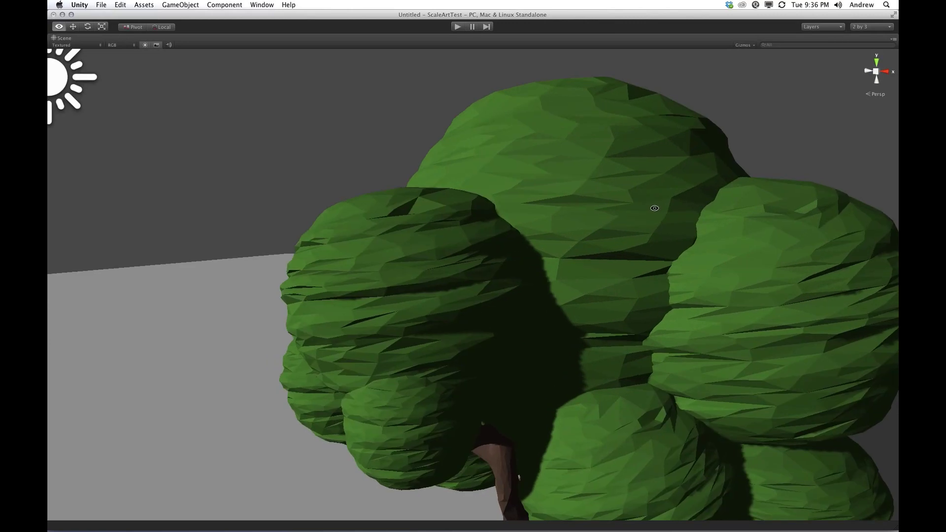
{"action": "scroll", "coordinate": [646, 222], "scroll_direction": "down", "scroll_amount": 5}
{"action": "mouse_move", "coordinate": [629, 279]}
{"action": "left_mouse_down"}
{"action": "mouse_move", "coordinate": [567, 114]}
{"action": "mouse_move", "coordinate": [416, 203]}
{"action": "mouse_move", "coordinate": [281, 226]}
{"action": "mouse_move", "coordinate": [546, 214]}
{"action": "mouse_move", "coordinate": [614, 260]}
{"action": "mouse_move", "coordinate": [508, 249]}
{"action": "mouse_move", "coordinate": [287, 252]}
{"action": "mouse_move", "coordinate": [325, 271]}
{"action": "mouse_move", "coordinate": [495, 296]}
{"action": "left_mouse_up"}
{"action": "scroll", "coordinate": [497, 299], "scroll_direction": "up", "scroll_amount": 5}
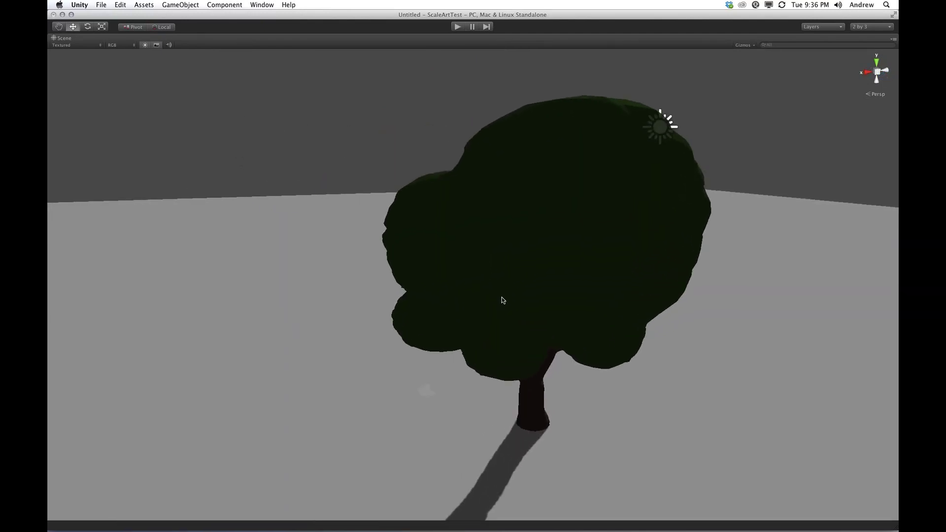
- Open the scene's Render Settings and set the ambient light color to black
{"action": "left_click", "coordinate": [120, 4]}
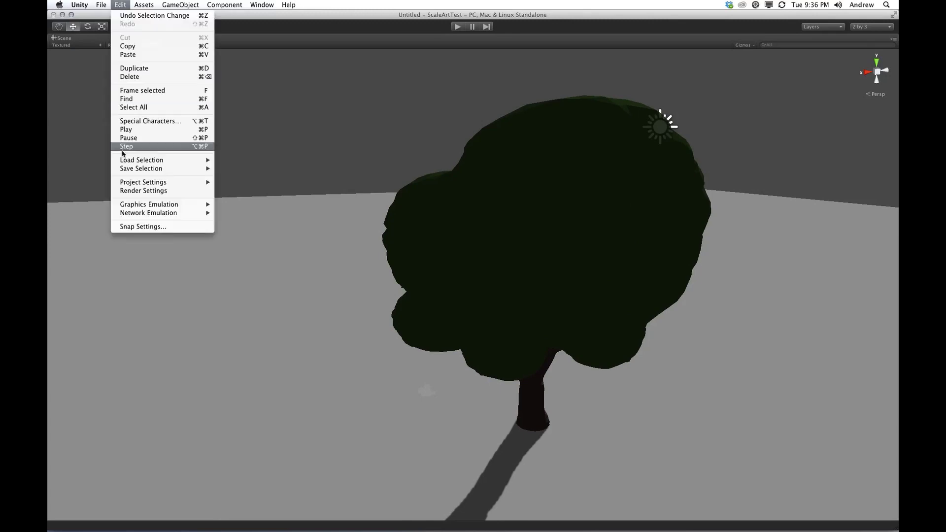
{"action": "left_click", "coordinate": [140, 191]}
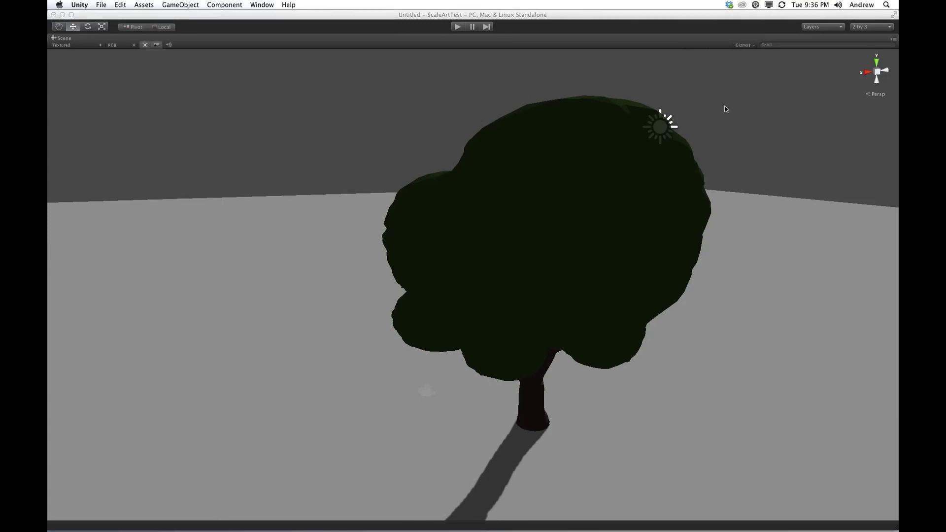
{"action": "left_click_drag", "start_coordinate": [945, 88], "coordinate": [610, 83]}
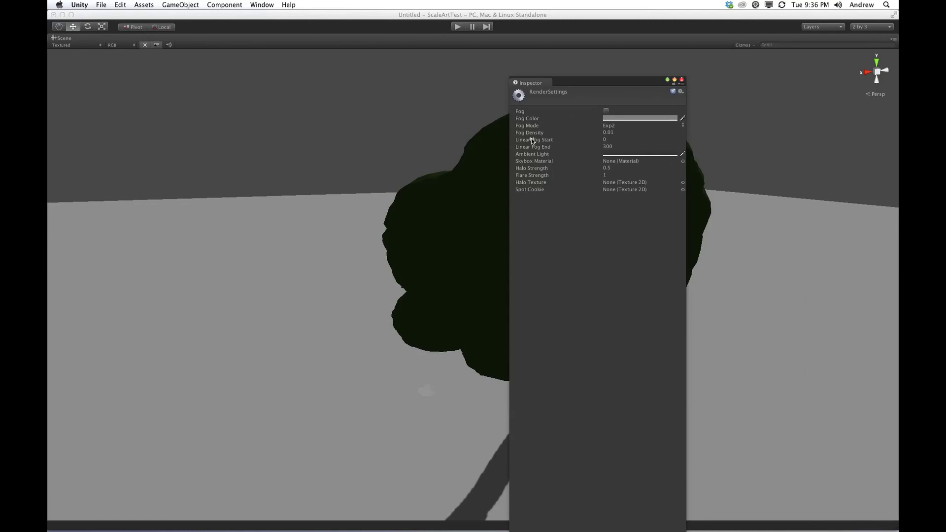
{"action": "left_click", "coordinate": [627, 155]}
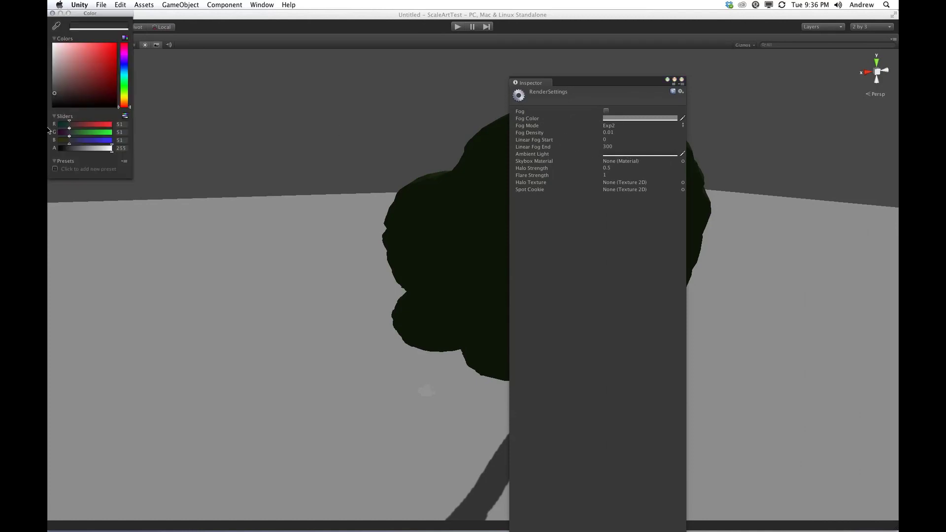
{"action": "left_click_drag", "start_coordinate": [55, 99], "coordinate": [50, 122]}
{"action": "left_click", "coordinate": [52, 14]}
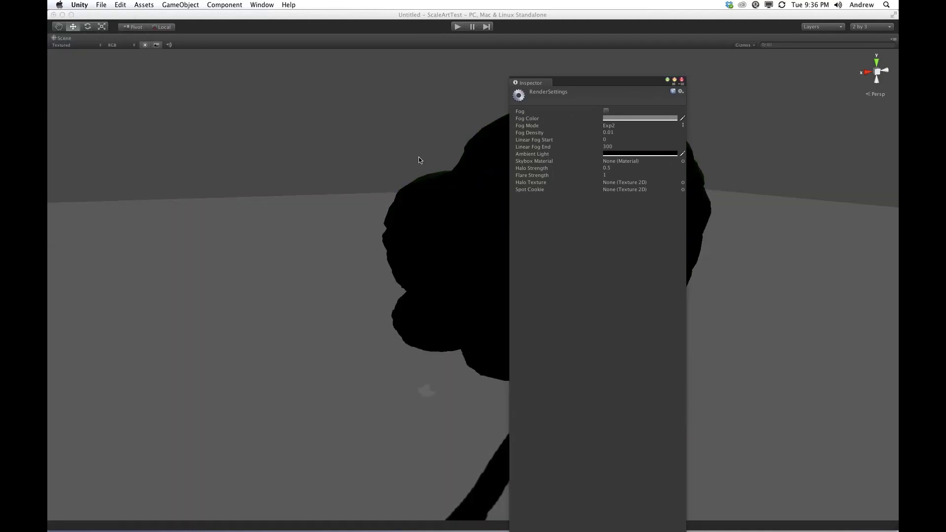
- Raise the directional light's intensity slightly and tint its color a warm cream
{"action": "left_click", "coordinate": [682, 81]}
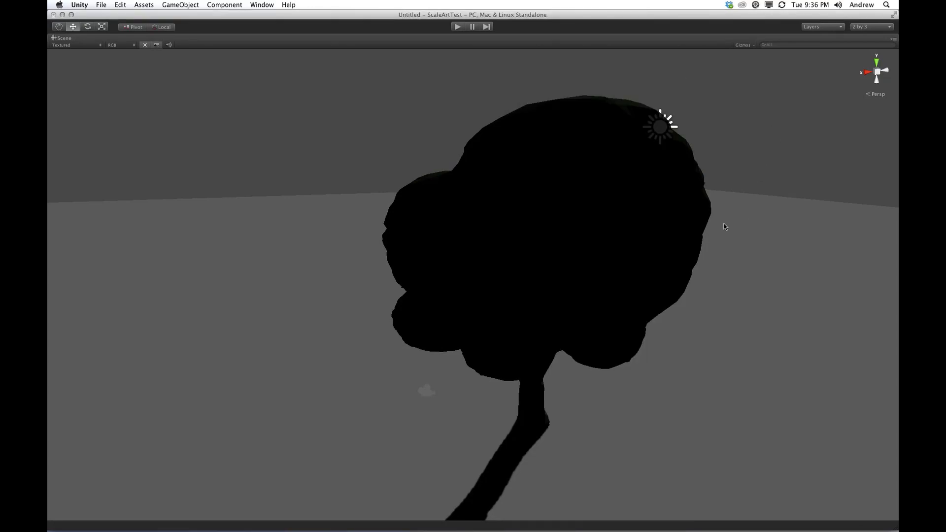
{"action": "left_click_drag", "start_coordinate": [725, 226], "coordinate": [551, 164], "text": "alt"}
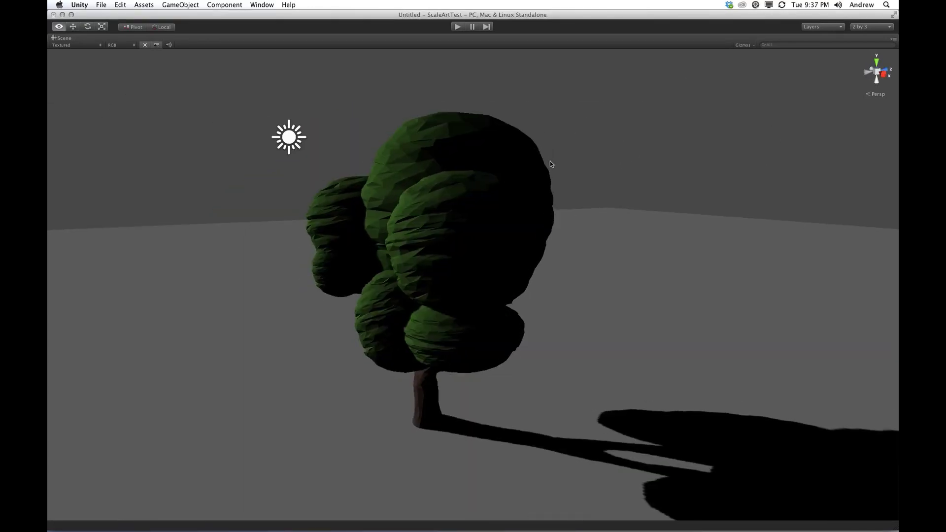
{"action": "left_click", "coordinate": [288, 140]}
{"action": "key", "text": "shift+space"}
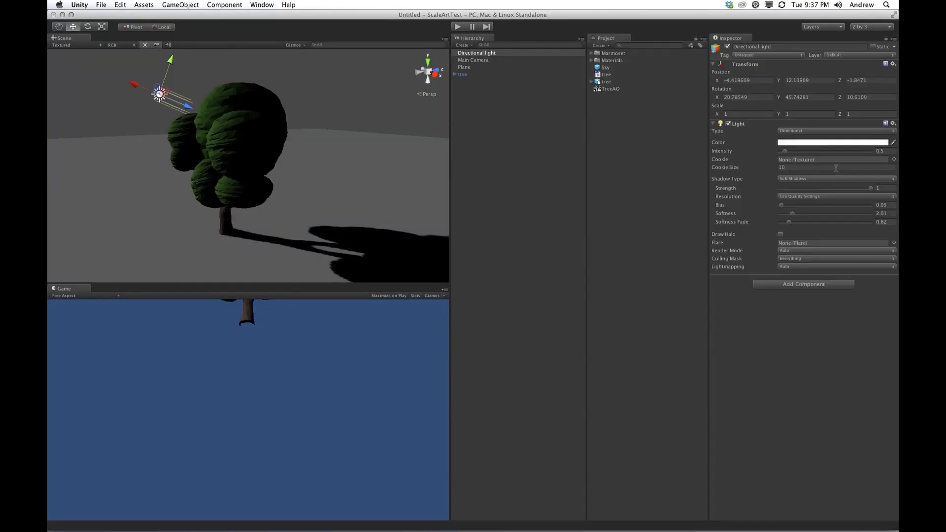
{"action": "left_click_drag", "start_coordinate": [788, 153], "coordinate": [789, 153]}
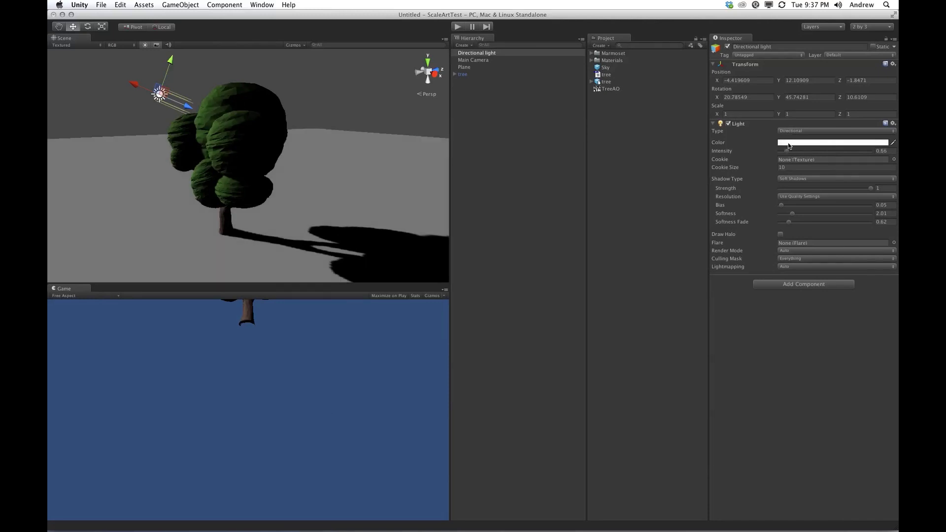
{"action": "left_click", "coordinate": [789, 144]}
{"action": "left_click_drag", "start_coordinate": [126, 106], "coordinate": [127, 102]}
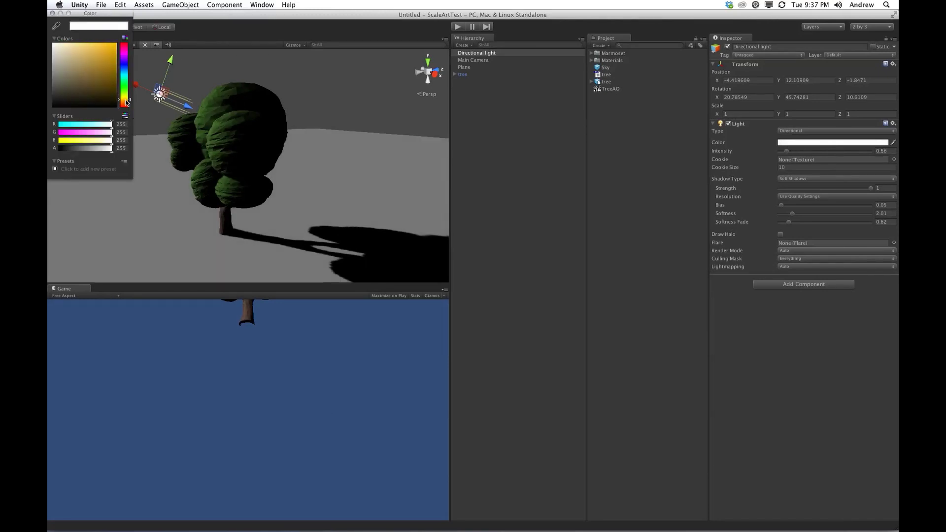
{"action": "left_click", "coordinate": [501, 268]}
- Examine the tree's warm-tinted lighting, dark shaded areas and ground shadow from several angles in the maximized scene view
{"action": "key", "text": "shift+space"}
{"action": "left_click_drag", "start_coordinate": [585, 109], "coordinate": [812, 286], "text": "alt"}
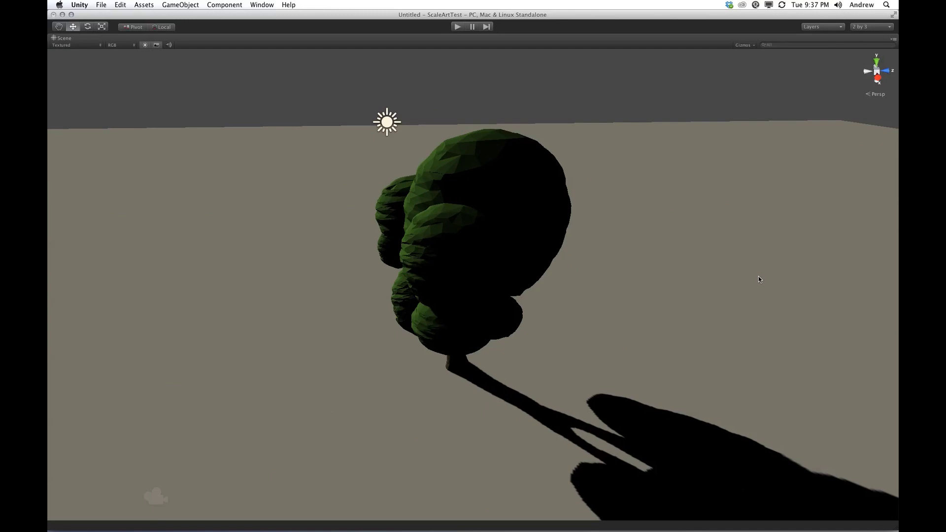
{"action": "left_click_drag", "start_coordinate": [758, 277], "coordinate": [644, 288], "text": "alt"}
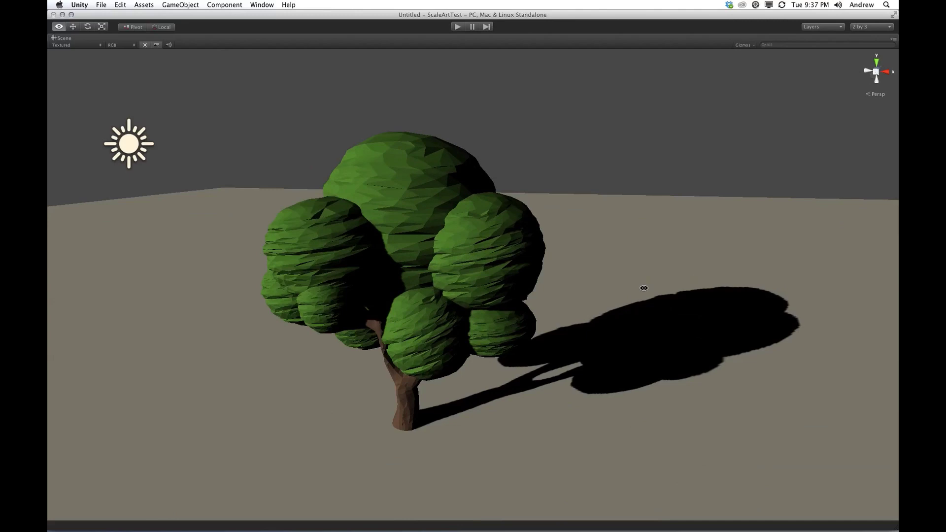
{"action": "middle_click_drag", "start_coordinate": [644, 288], "coordinate": [667, 346]}
{"action": "left_click_drag", "start_coordinate": [630, 369], "coordinate": [583, 340], "text": "alt"}
{"action": "middle_click_drag", "start_coordinate": [584, 340], "coordinate": [588, 294]}
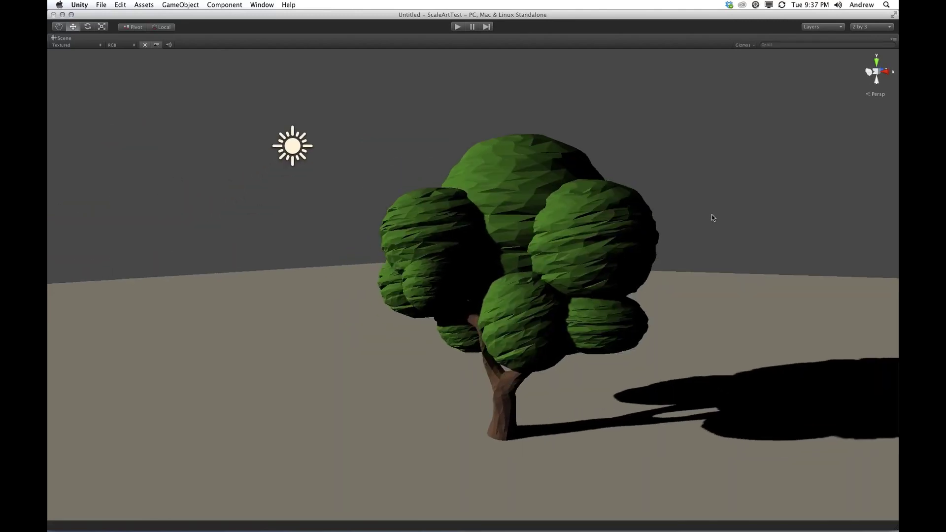
{"action": "left_click_drag", "start_coordinate": [774, 265], "coordinate": [781, 294], "text": "alt"}
{"action": "middle_click_drag", "start_coordinate": [650, 247], "coordinate": [606, 273]}
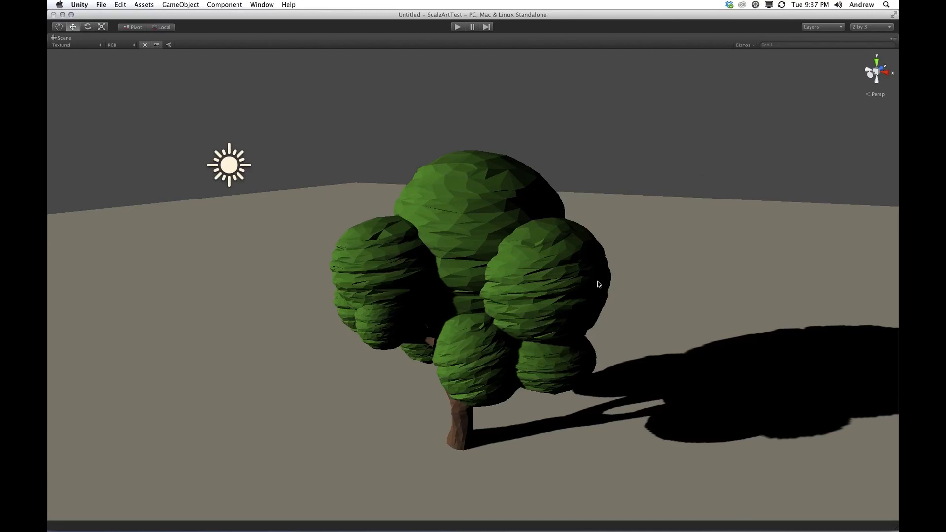
{"action": "left_click_drag", "start_coordinate": [599, 285], "coordinate": [572, 276], "text": "alt"}
{"action": "key", "text": "shift+space"}
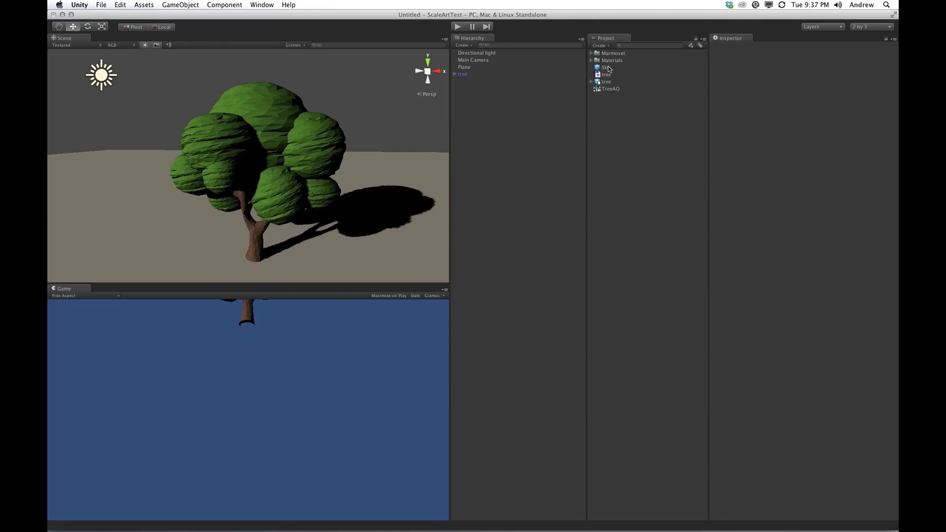
- Add the Sky prefab to the scene and assign BarReflection, BarDiffuse and BarSpec as its skybox, diffuse and specular cubemaps
{"action": "left_click_drag", "start_coordinate": [610, 70], "coordinate": [478, 164]}
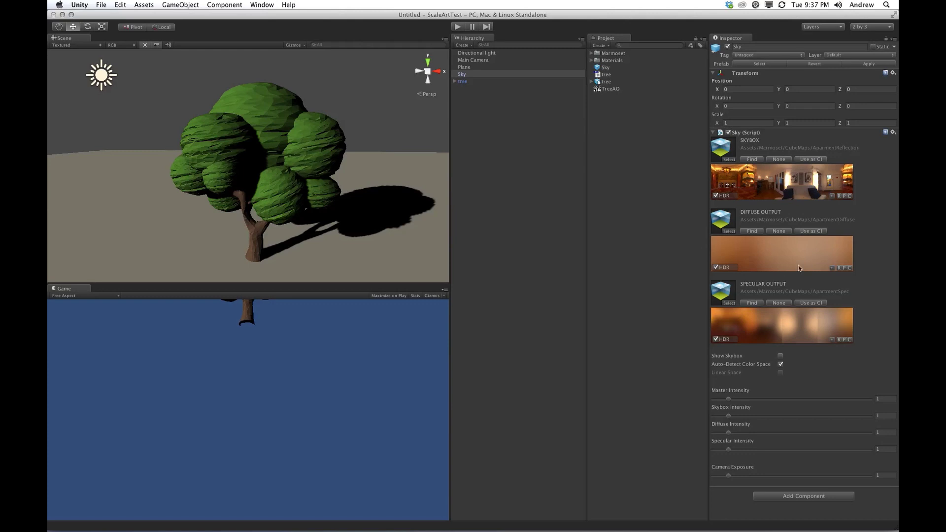
{"action": "left_click", "coordinate": [718, 153]}
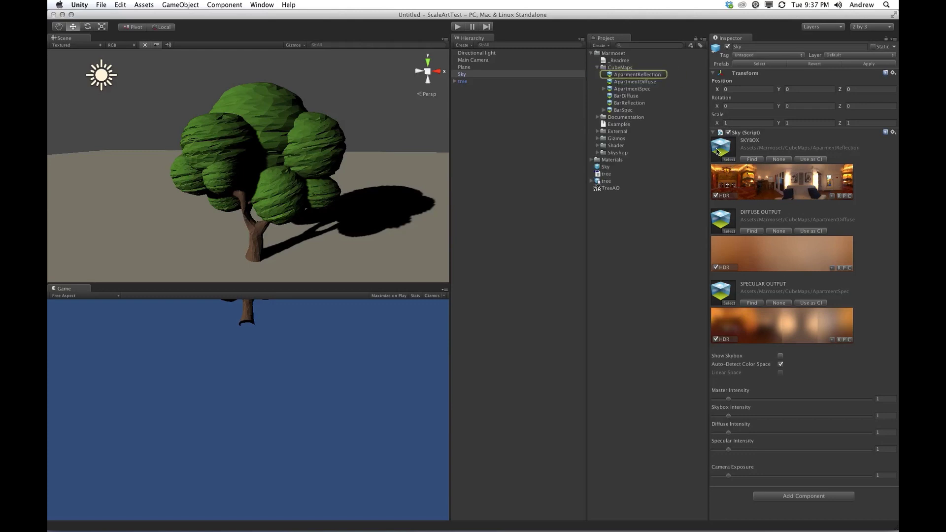
{"action": "left_click", "coordinate": [627, 97]}
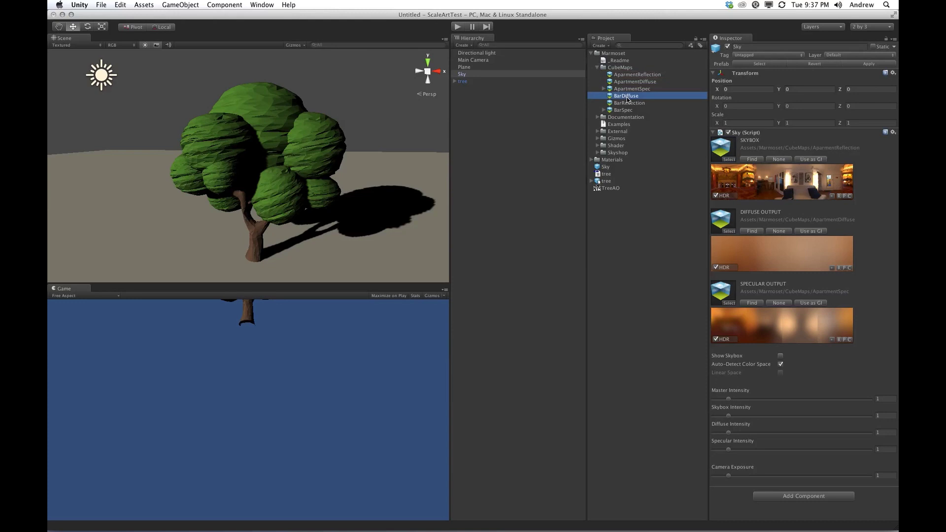
{"action": "left_click_drag", "start_coordinate": [627, 97], "coordinate": [728, 219]}
{"action": "left_click_drag", "start_coordinate": [629, 103], "coordinate": [721, 148]}
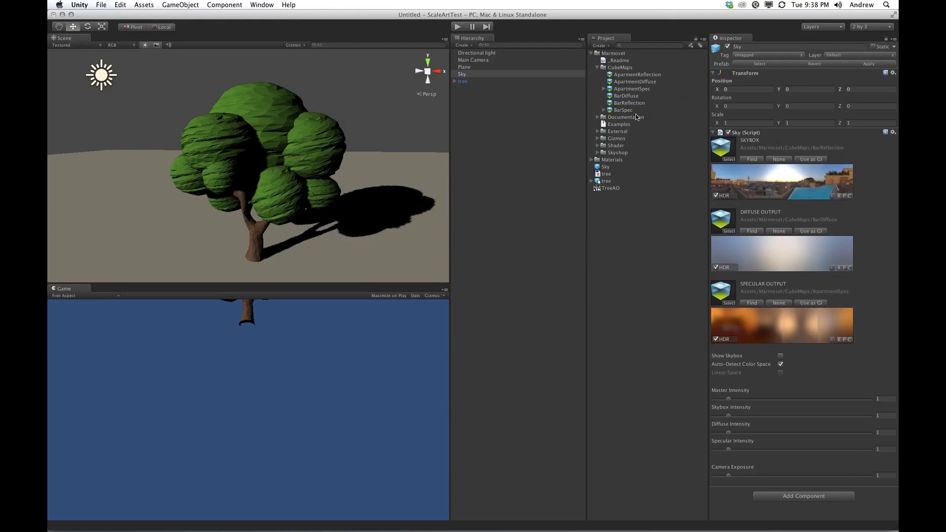
{"action": "left_click_drag", "start_coordinate": [626, 110], "coordinate": [720, 288]}
{"action": "left_click_drag", "start_coordinate": [720, 288], "coordinate": [720, 288]}
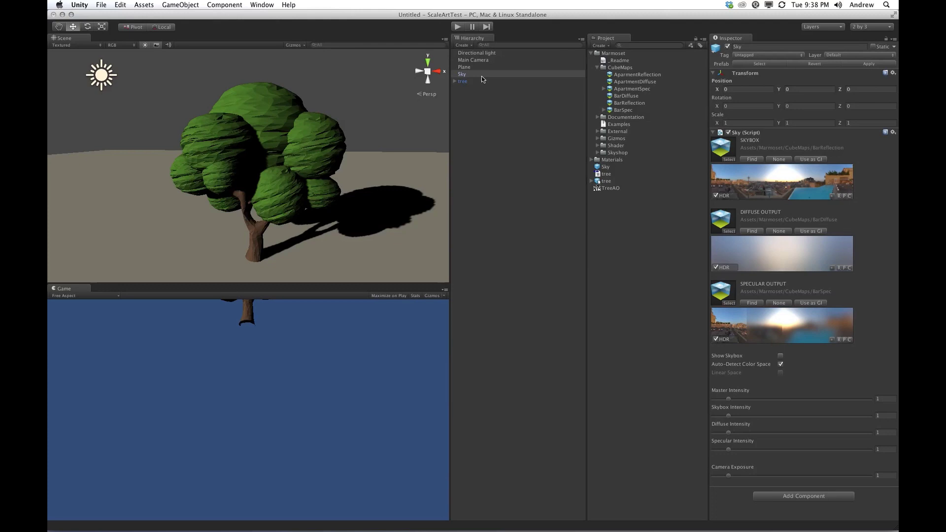
{"action": "left_click", "coordinate": [526, 172]}
- Change the shader of the tree's green No Name foliage material to Marmoset Diffuse IBL
{"action": "scroll", "coordinate": [315, 135], "scroll_direction": "up", "scroll_amount": 1}
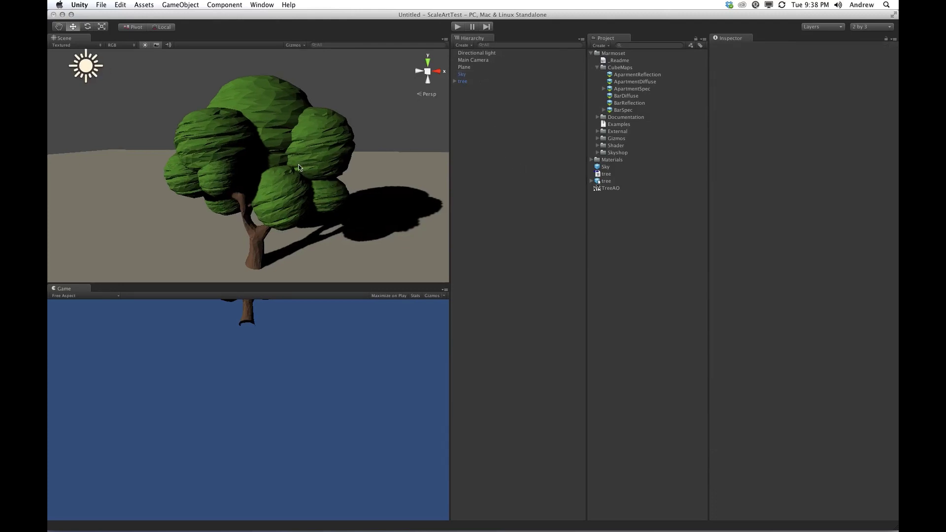
{"action": "left_click", "coordinate": [315, 135]}
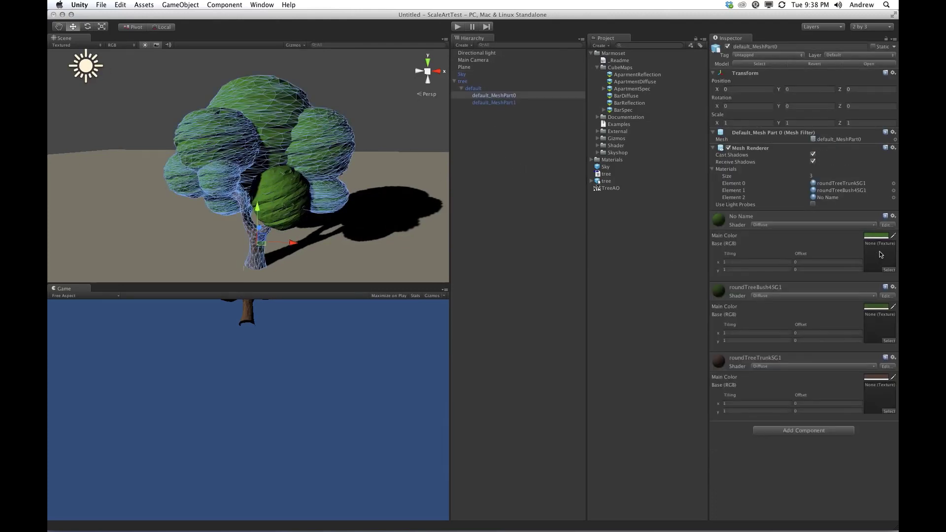
{"action": "left_click", "coordinate": [877, 236]}
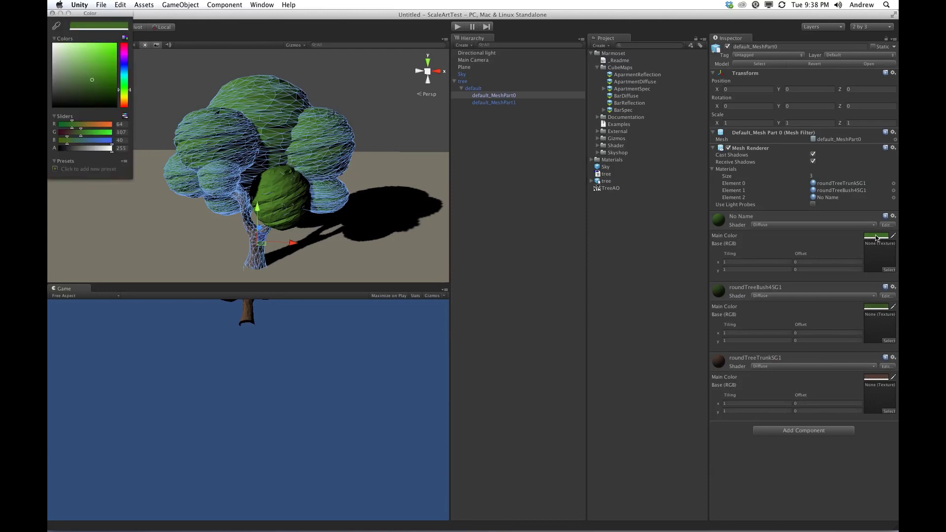
{"action": "left_click", "coordinate": [779, 225]}
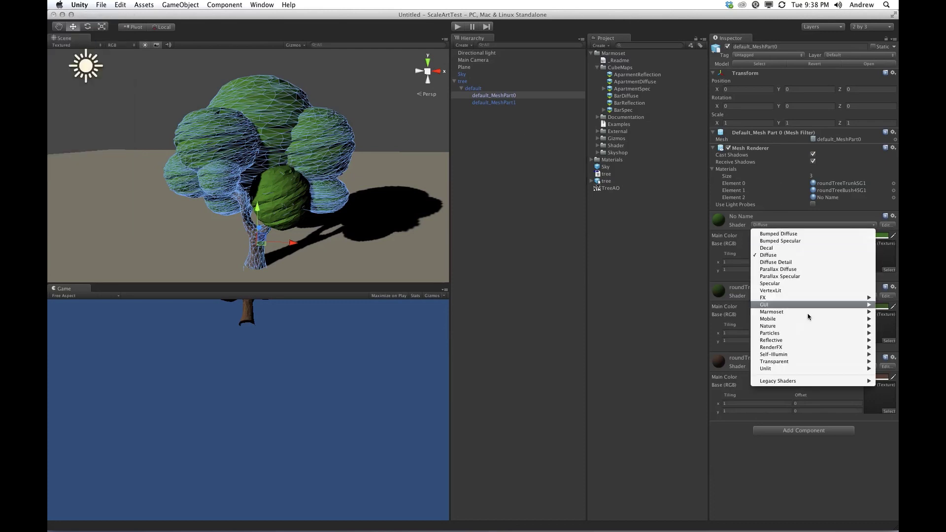
{"action": "mouse_move", "coordinate": [788, 314]}
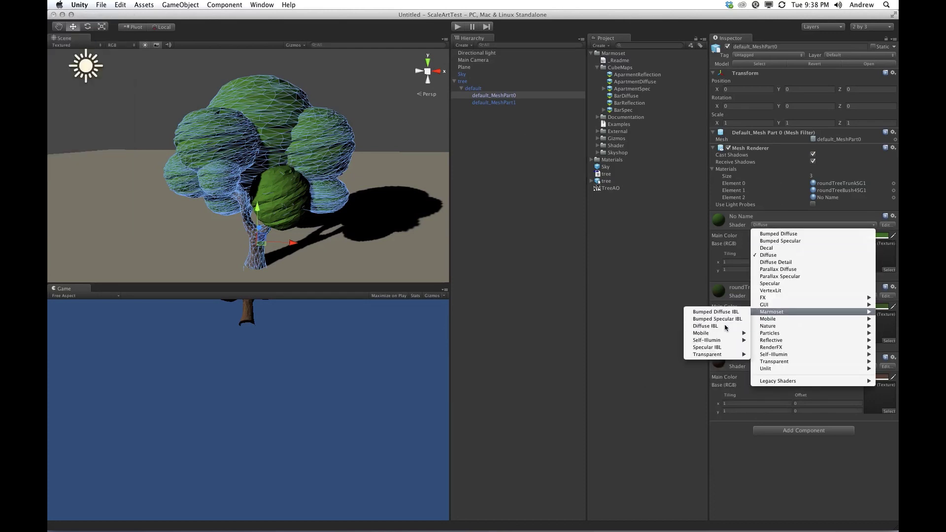
{"action": "left_click", "coordinate": [724, 326]}
{"action": "left_click", "coordinate": [535, 279]}
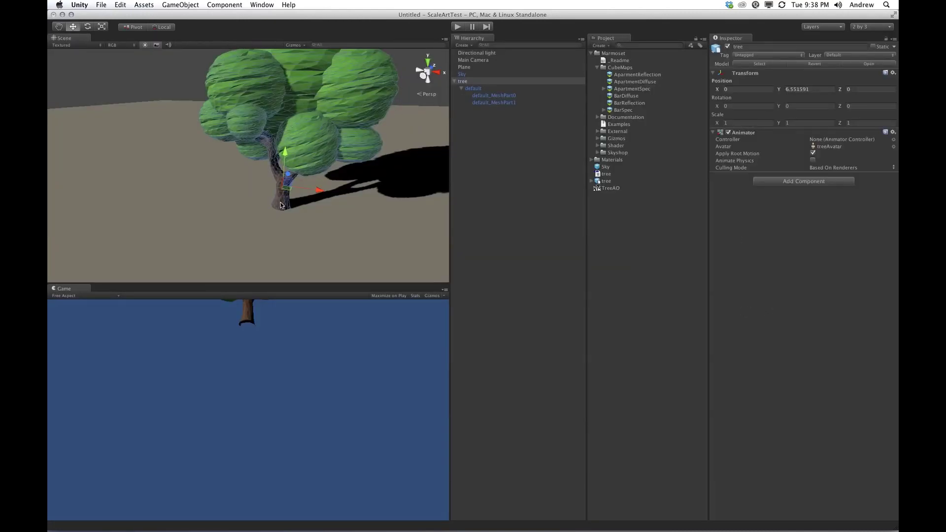
- Change the shader of the roundTreeTrunkSG1 trunk material to Marmoset Diffuse IBL
{"action": "left_click", "coordinate": [282, 205]}
{"action": "left_click", "coordinate": [835, 443]}
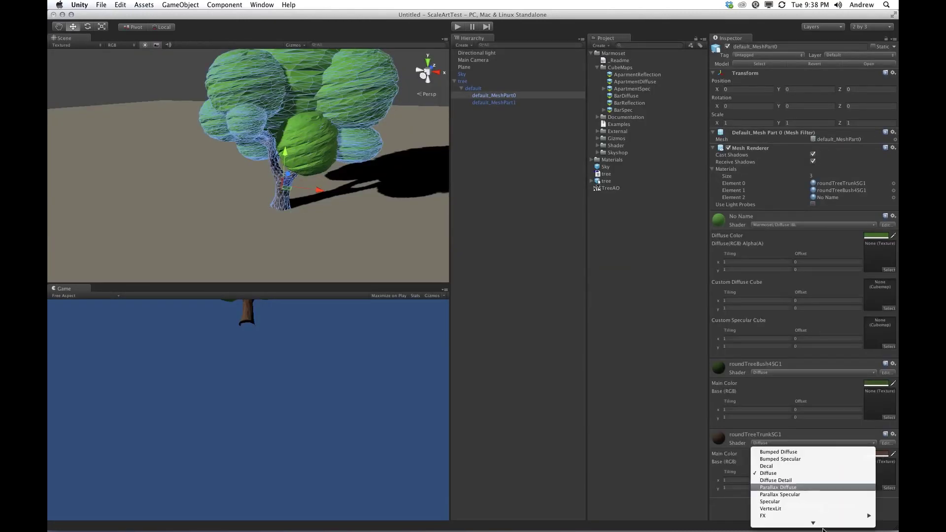
{"action": "scroll", "coordinate": [813, 493], "scroll_direction": "down", "scroll_amount": 3}
{"action": "mouse_move", "coordinate": [772, 466]}
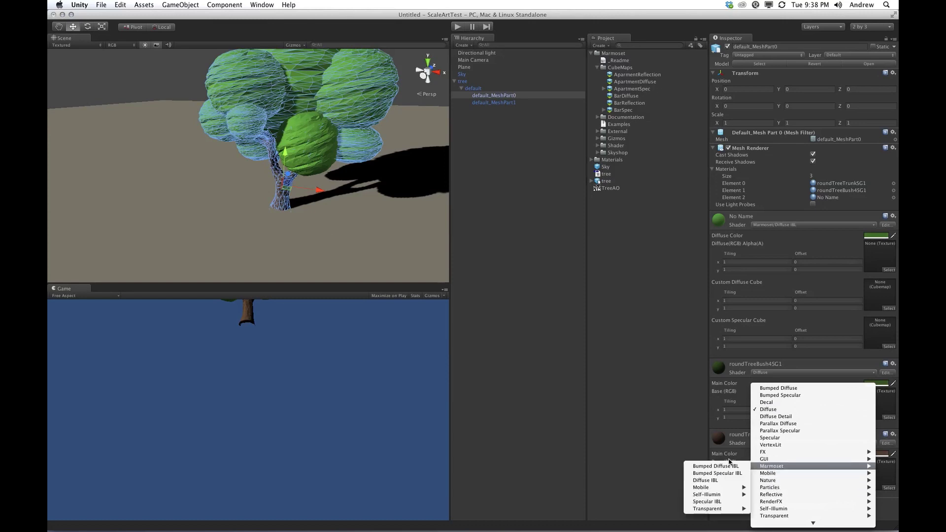
{"action": "left_click", "coordinate": [706, 481]}
{"action": "left_click", "coordinate": [410, 89]}
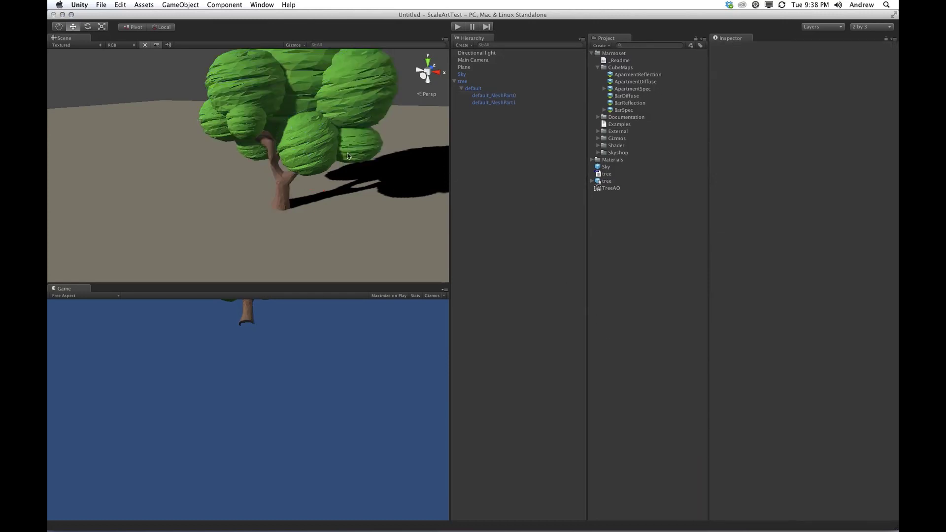
- Examine the image-based lighting on the tree's foliage and trunk from all sides in the maximized scene view
{"action": "key", "text": "space"}
{"action": "left_click_drag", "start_coordinate": [734, 219], "coordinate": [709, 194], "text": "alt"}
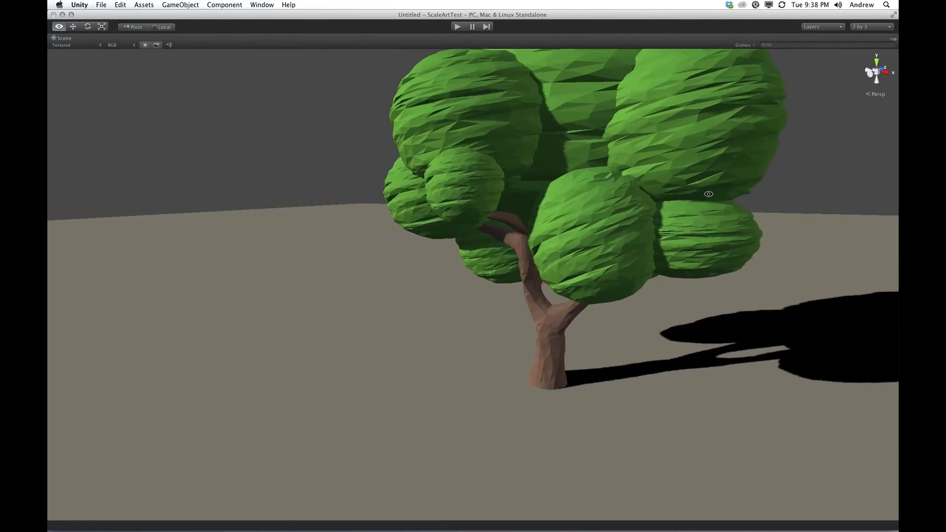
{"action": "middle_click_drag", "start_coordinate": [709, 194], "coordinate": [697, 319], "text": "alt"}
{"action": "left_click_drag", "start_coordinate": [701, 306], "coordinate": [435, 254], "text": "alt"}
{"action": "scroll", "coordinate": [435, 255], "scroll_direction": "down", "scroll_amount": 5}
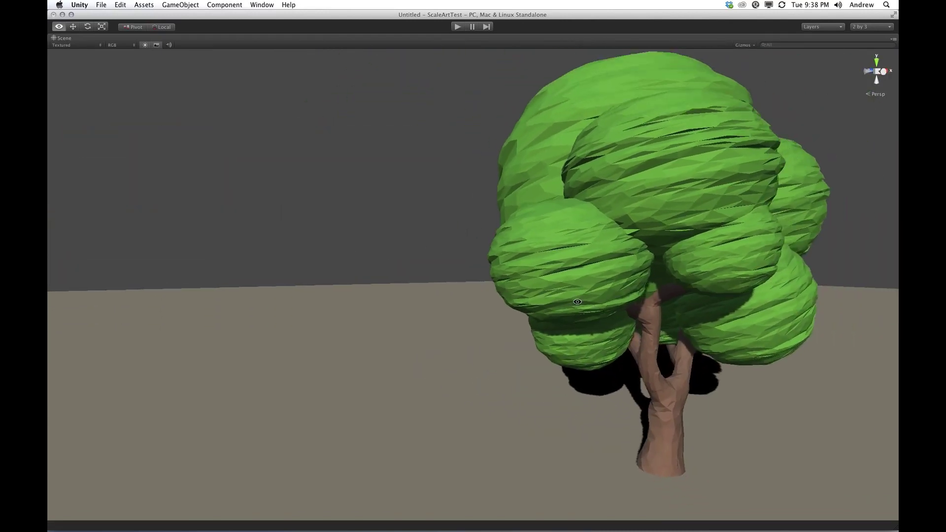
{"action": "left_click_drag", "start_coordinate": [596, 312], "coordinate": [510, 309], "text": "alt"}
{"action": "left_click_drag", "start_coordinate": [562, 256], "coordinate": [596, 244]}
{"action": "scroll", "coordinate": [517, 322], "scroll_direction": "down", "scroll_amount": 5}
{"action": "scroll", "coordinate": [594, 251], "scroll_direction": "down", "scroll_amount": 8}
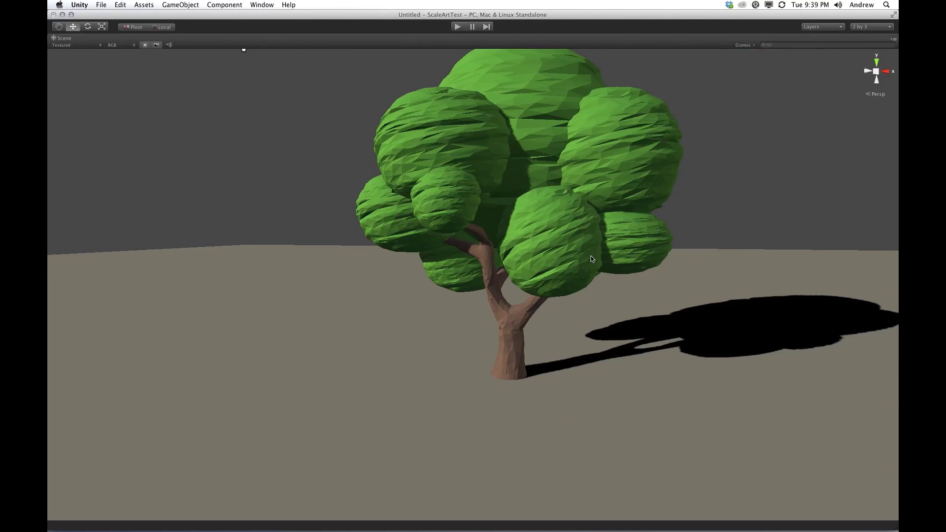
{"action": "left_click_drag", "start_coordinate": [652, 258], "coordinate": [674, 314], "text": "alt"}
{"action": "scroll", "coordinate": [626, 318], "scroll_direction": "up", "scroll_amount": 5}
{"action": "middle_click_drag", "start_coordinate": [673, 314], "coordinate": [573, 323]}
{"action": "scroll", "coordinate": [548, 332], "scroll_direction": "up", "scroll_amount": 2}
{"action": "key", "text": "space"}
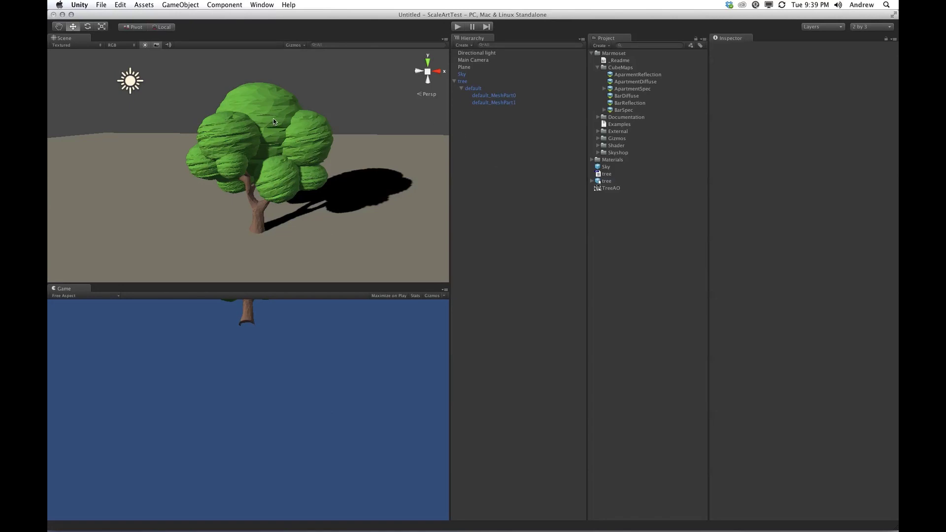
- Assign the TreeAO texture as the diffuse map of the No Name foliage and roundTreeTrunkSG1 trunk materials
{"action": "left_click", "coordinate": [274, 120]}
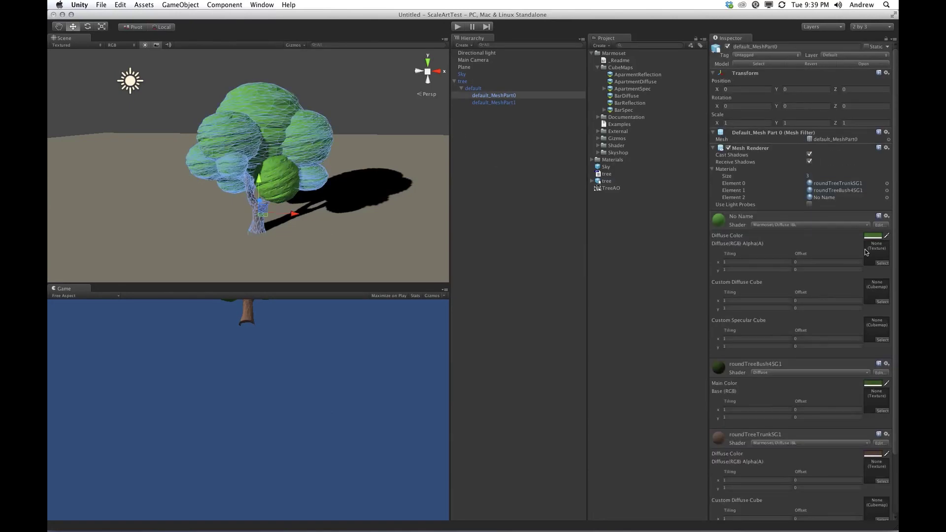
{"action": "left_click_drag", "start_coordinate": [603, 190], "coordinate": [877, 258]}
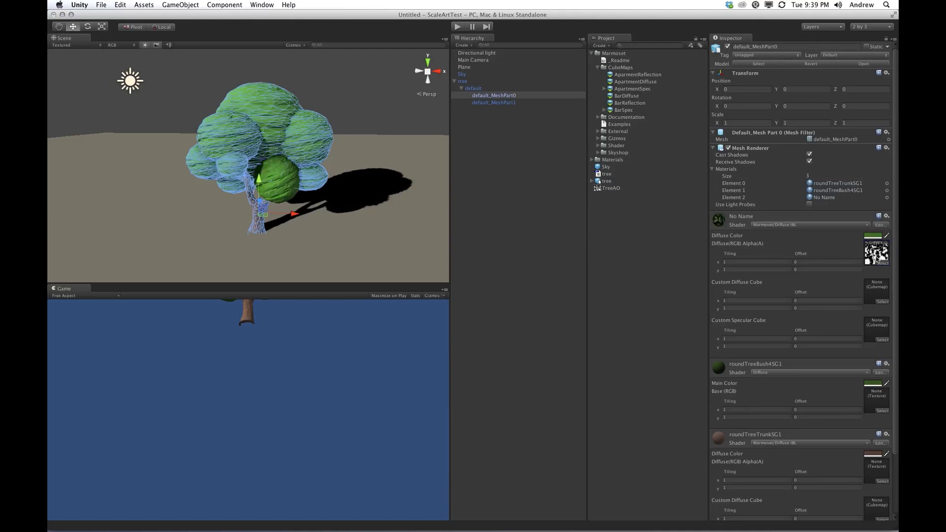
{"action": "left_click_drag", "start_coordinate": [610, 188], "coordinate": [877, 476]}
{"action": "left_click", "coordinate": [513, 256]}
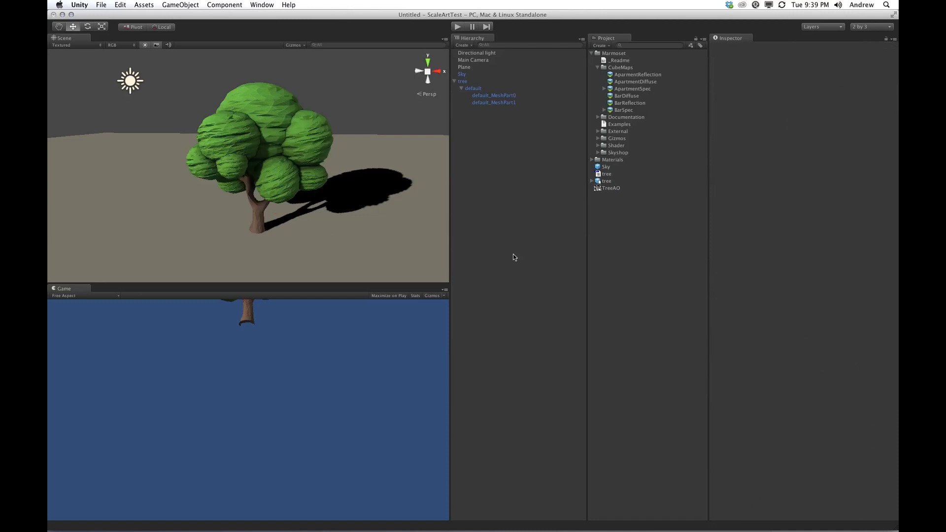
- Examine the ambient occlusion in the creases between the foliage clumps, up close and from different angles
{"action": "key", "text": "space"}
{"action": "left_click_drag", "start_coordinate": [601, 200], "coordinate": [576, 294], "text": "alt"}
{"action": "scroll", "coordinate": [715, 416], "scroll_direction": "up", "scroll_amount": 10}
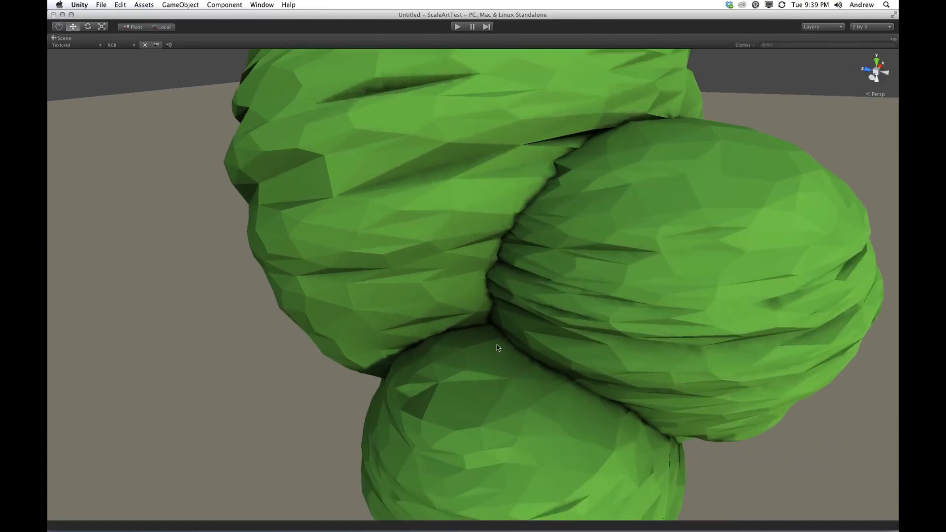
{"action": "scroll", "coordinate": [497, 346], "scroll_direction": "down", "scroll_amount": 2}
{"action": "scroll", "coordinate": [498, 347], "scroll_direction": "down", "scroll_amount": 3}
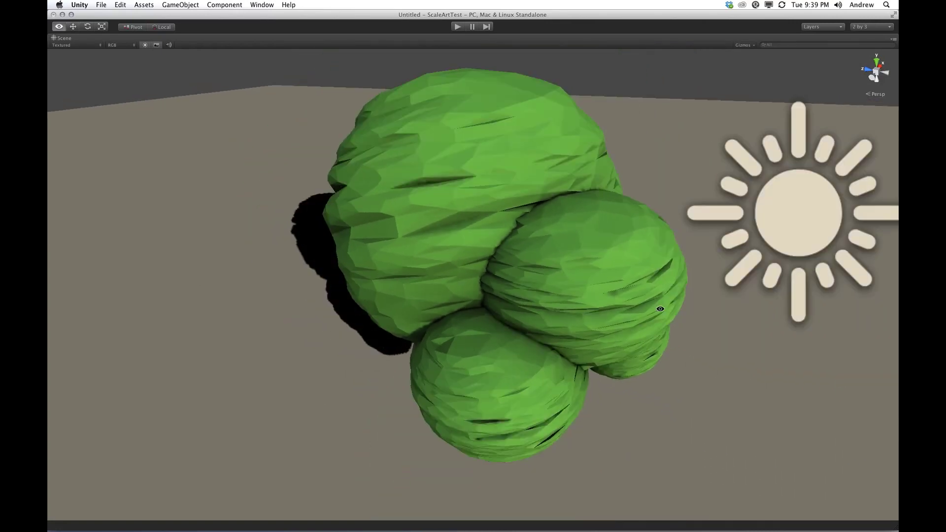
{"action": "left_click_drag", "start_coordinate": [497, 346], "coordinate": [416, 281], "text": "alt"}
{"action": "key", "text": "space"}
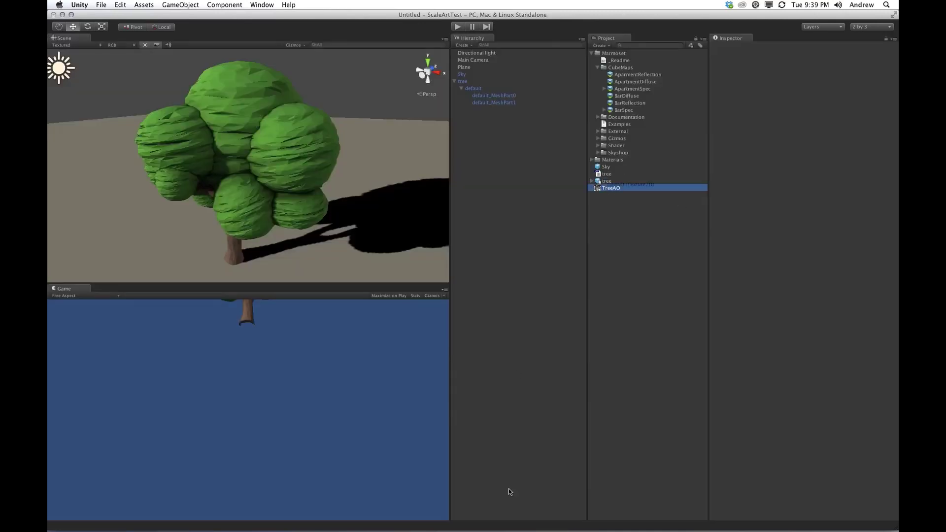
- Switch to Photoshop and lighten the TreeAO map by adding a white-filled layer at 50% opacity and merging it down
{"action": "left_click", "coordinate": [499, 521]}
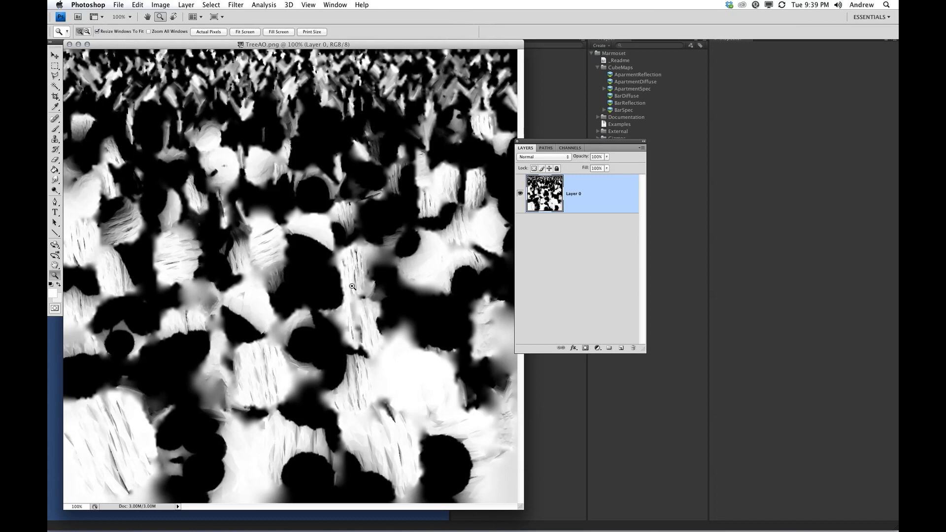
{"action": "left_click_drag", "start_coordinate": [243, 222], "coordinate": [327, 243]}
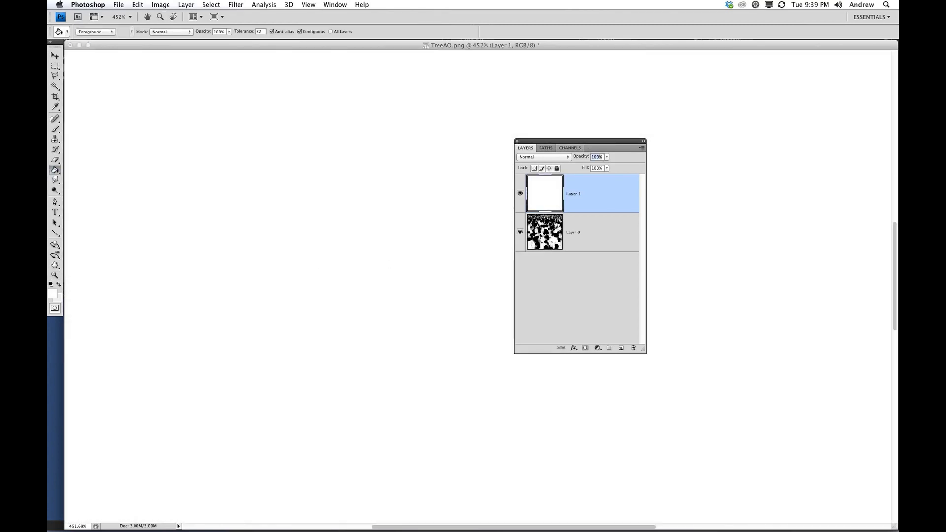
{"action": "type", "text": "50"}
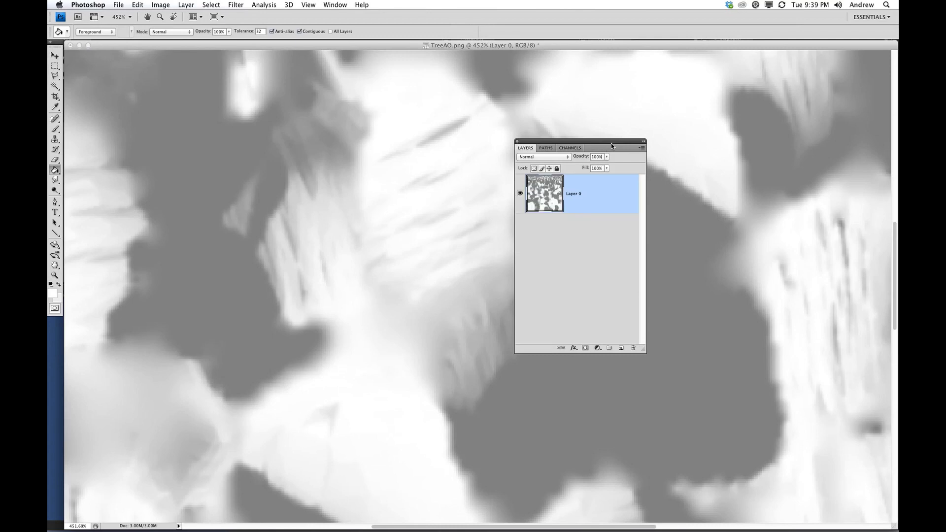
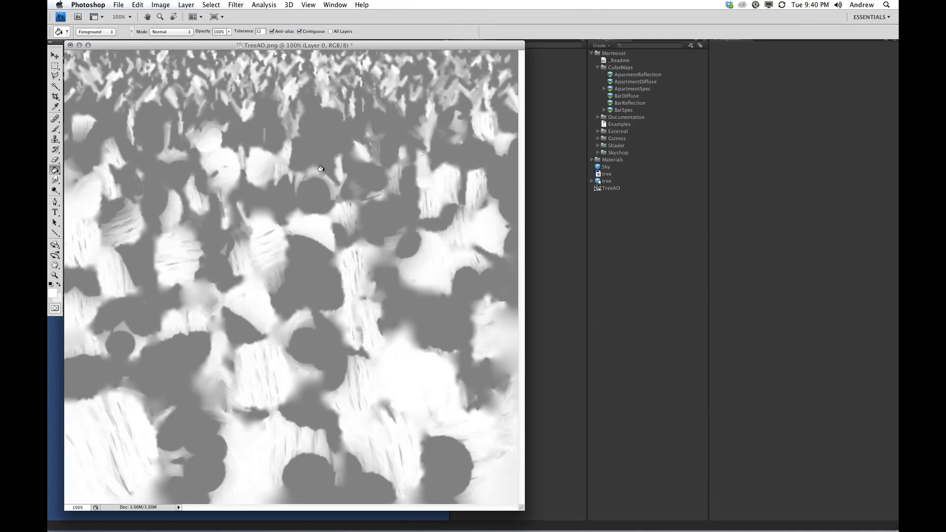
- Return to Unity and examine the softened ambient occlusion between the tree's foliage clumps in the maximized scene view
{"action": "left_click", "coordinate": [601, 294]}
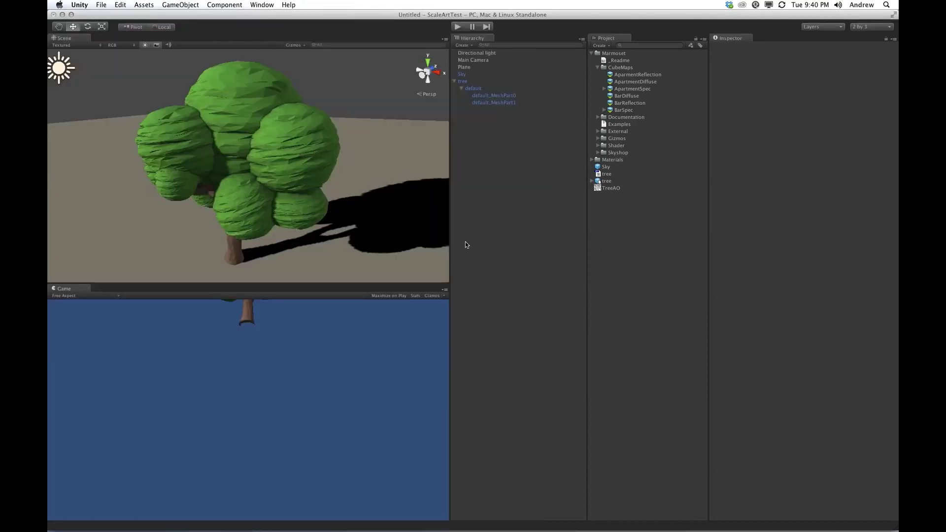
{"action": "key", "text": "space"}
{"action": "left_click_drag", "start_coordinate": [514, 198], "coordinate": [644, 112], "text": "alt"}
{"action": "scroll", "coordinate": [566, 198], "scroll_direction": "up", "scroll_amount": 5}
{"action": "middle_click_drag", "start_coordinate": [464, 199], "coordinate": [538, 277], "text": "alt"}
{"action": "left_click_drag", "start_coordinate": [520, 258], "coordinate": [496, 354], "text": "alt"}
{"action": "scroll", "coordinate": [496, 355], "scroll_direction": "down", "scroll_amount": 5}
{"action": "scroll", "coordinate": [495, 354], "scroll_direction": "down", "scroll_amount": 3}
{"action": "middle_click_drag", "start_coordinate": [495, 354], "coordinate": [458, 309]}
{"action": "scroll", "coordinate": [461, 309], "scroll_direction": "up", "scroll_amount": 3}
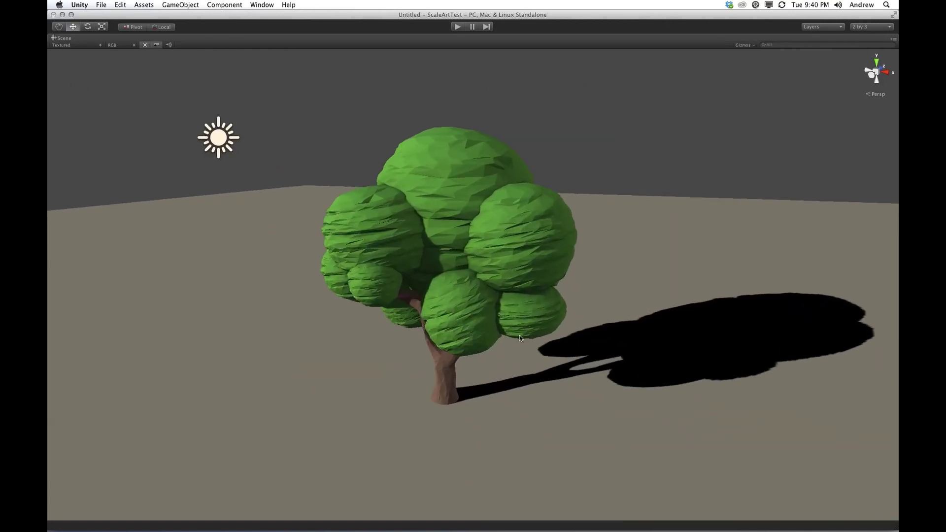
{"action": "mouse_move", "coordinate": [526, 326]}
{"action": "left_mouse_down", "text": "alt"}
{"action": "mouse_move", "coordinate": [520, 318]}
{"action": "mouse_move", "coordinate": [530, 329]}
{"action": "left_mouse_up", "text": "alt"}
{"action": "middle_click_drag", "start_coordinate": [495, 300], "coordinate": [572, 302]}
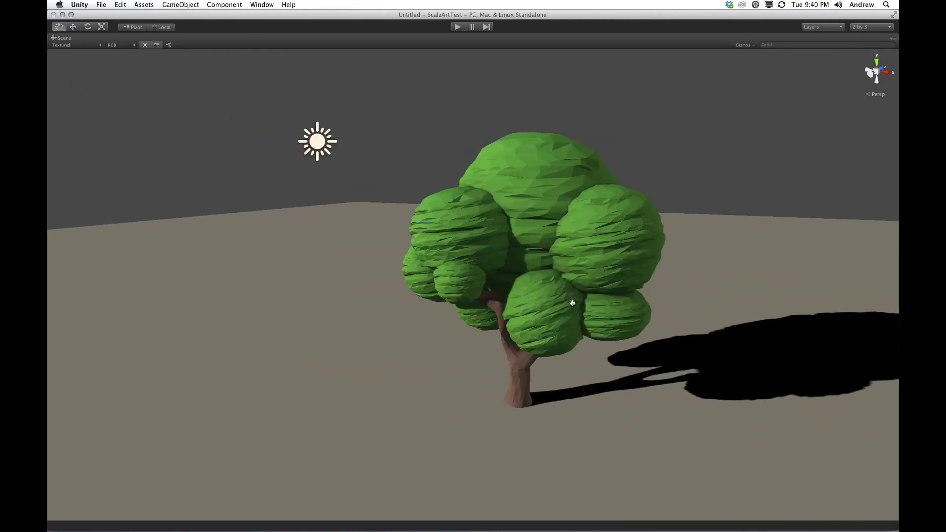
{"action": "scroll", "coordinate": [576, 303], "scroll_direction": "up", "scroll_amount": 2}
{"action": "scroll", "coordinate": [543, 299], "scroll_direction": "up", "scroll_amount": 3}
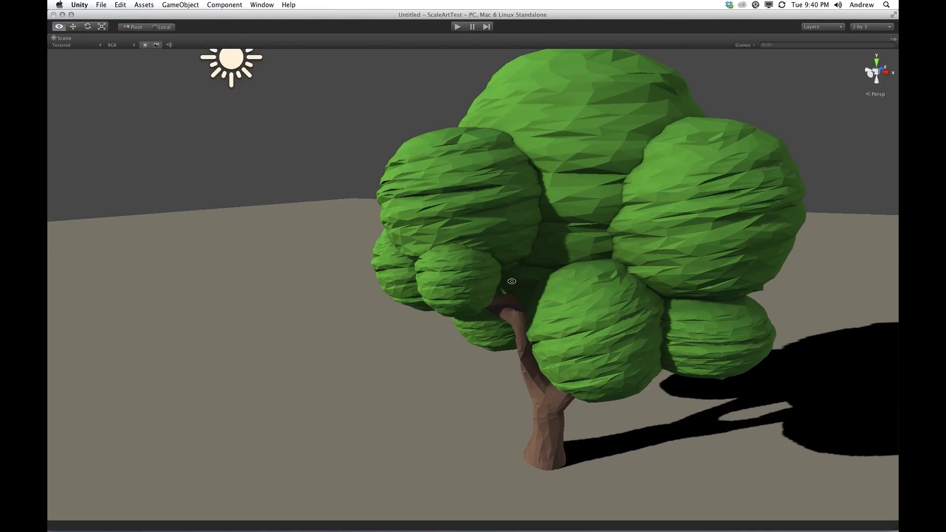
{"action": "left_click_drag", "start_coordinate": [512, 281], "coordinate": [465, 271], "text": "alt"}
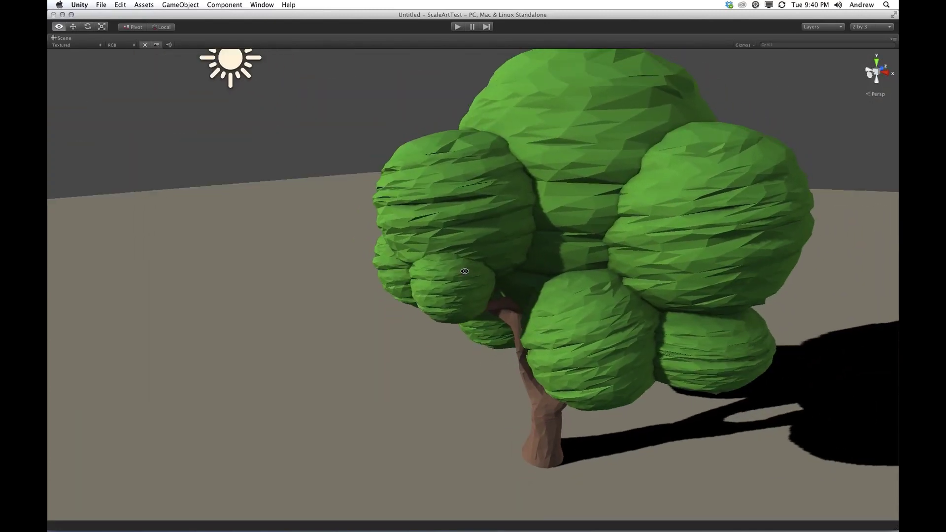
{"action": "scroll", "coordinate": [386, 234], "scroll_direction": "down", "scroll_amount": 3}
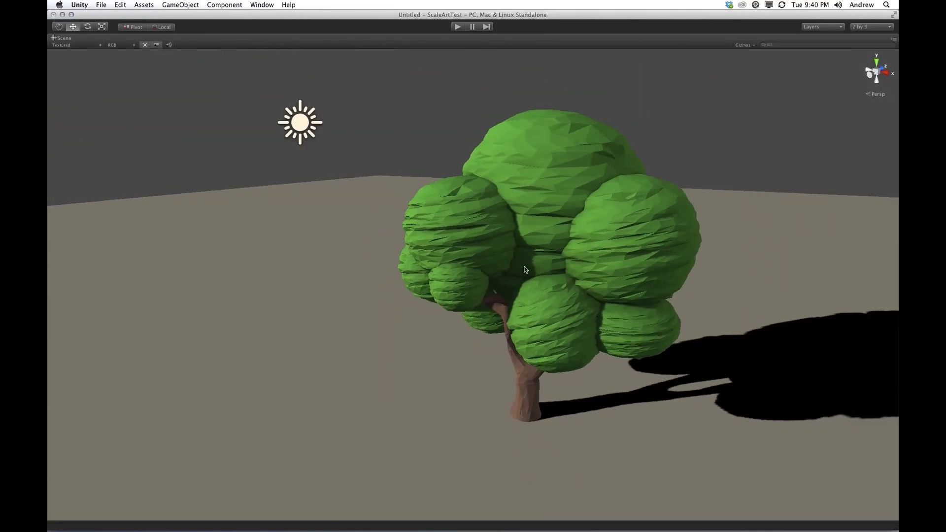
- Examine the finished tree's foliage, trunk and ground shadow from several sides, up close and as a whole
{"action": "scroll", "coordinate": [594, 328], "scroll_direction": "up", "scroll_amount": 3}
{"action": "left_click_drag", "start_coordinate": [595, 285], "coordinate": [440, 266], "text": "alt"}
{"action": "left_click_drag", "start_coordinate": [649, 345], "coordinate": [620, 323], "text": "alt"}
{"action": "left_click_drag", "start_coordinate": [686, 336], "coordinate": [570, 297], "text": "alt"}
{"action": "left_click_drag", "start_coordinate": [626, 329], "coordinate": [613, 364], "text": "alt"}
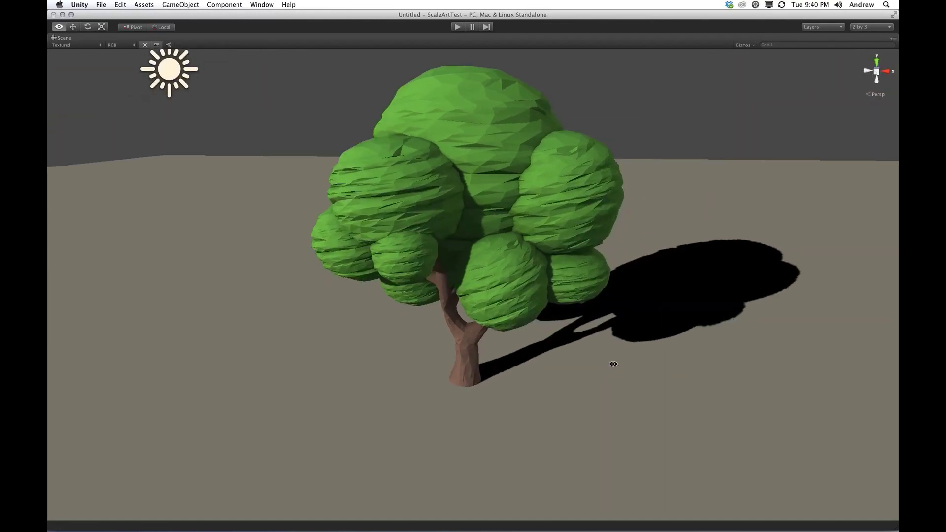
{"action": "left_click_drag", "start_coordinate": [614, 363], "coordinate": [654, 370], "text": "alt"}
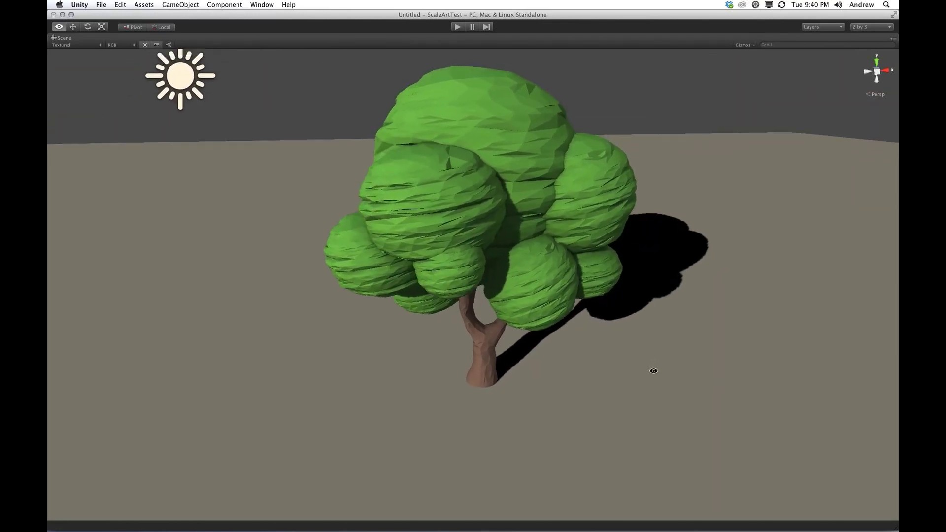
{"action": "left_click_drag", "start_coordinate": [628, 327], "coordinate": [542, 291], "text": "alt"}
{"action": "scroll", "coordinate": [612, 349], "scroll_direction": "up", "scroll_amount": 6}
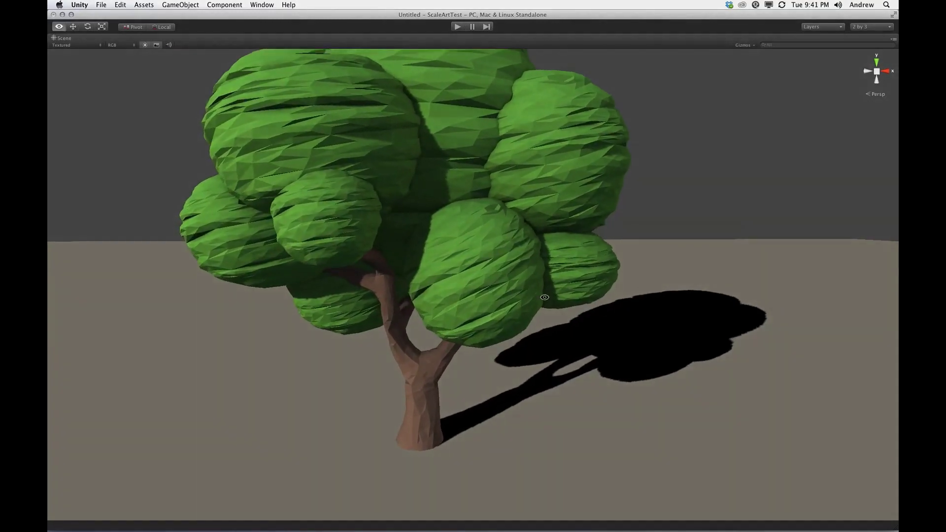
{"action": "middle_click_drag", "start_coordinate": [542, 291], "coordinate": [575, 348]}
{"action": "scroll", "coordinate": [575, 348], "scroll_direction": "down", "scroll_amount": 2}
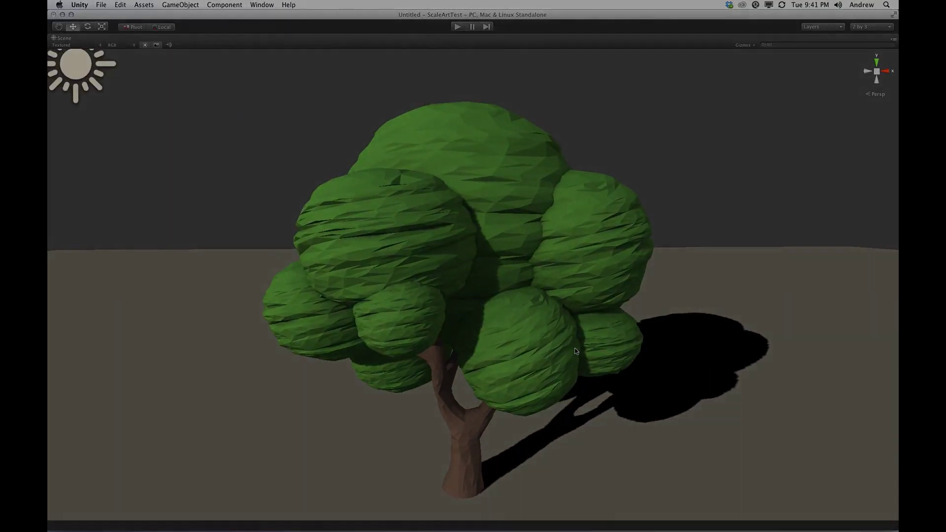
{"action": "scroll", "coordinate": [575, 348], "scroll_direction": "down", "scroll_amount": 1}
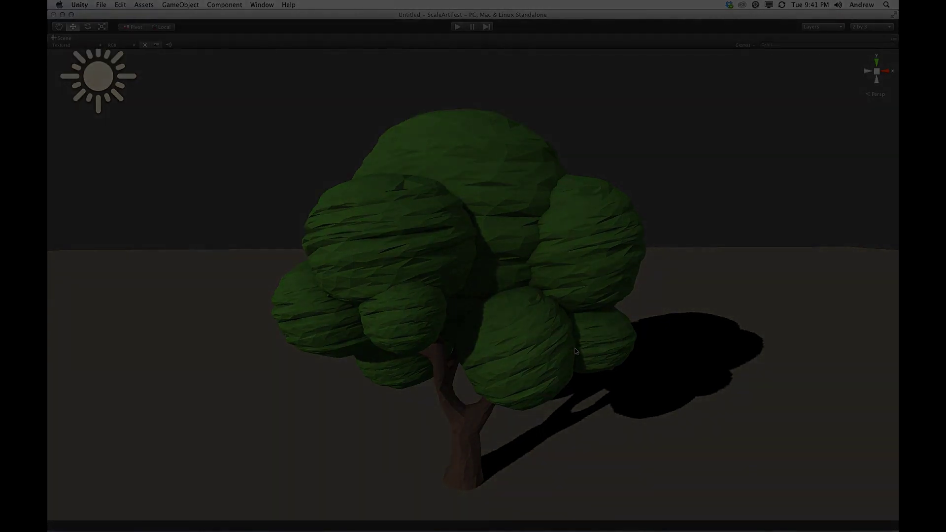